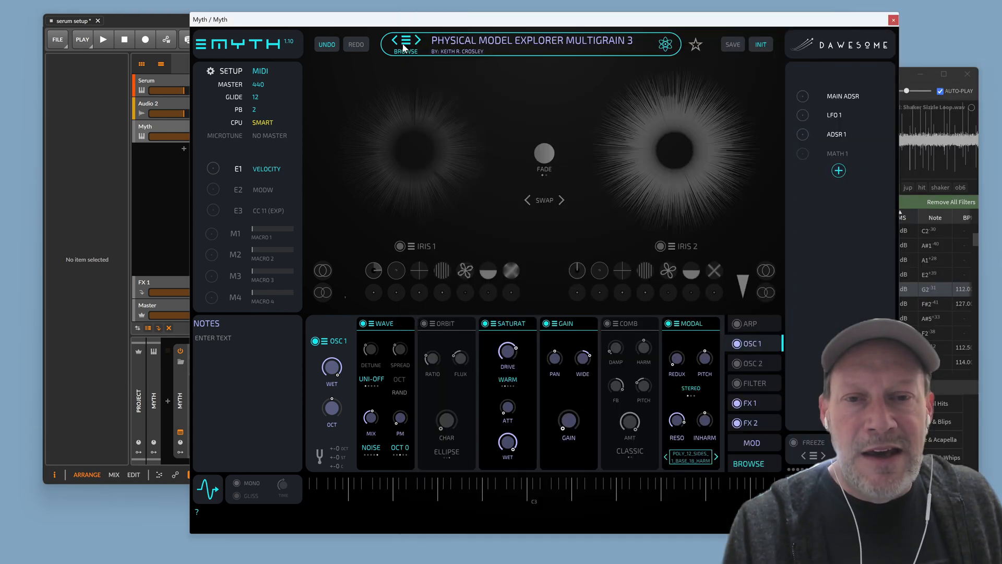
Load the 3 WAY FFT 1 BASS preset with the next-preset arrow
left_click(395, 40)
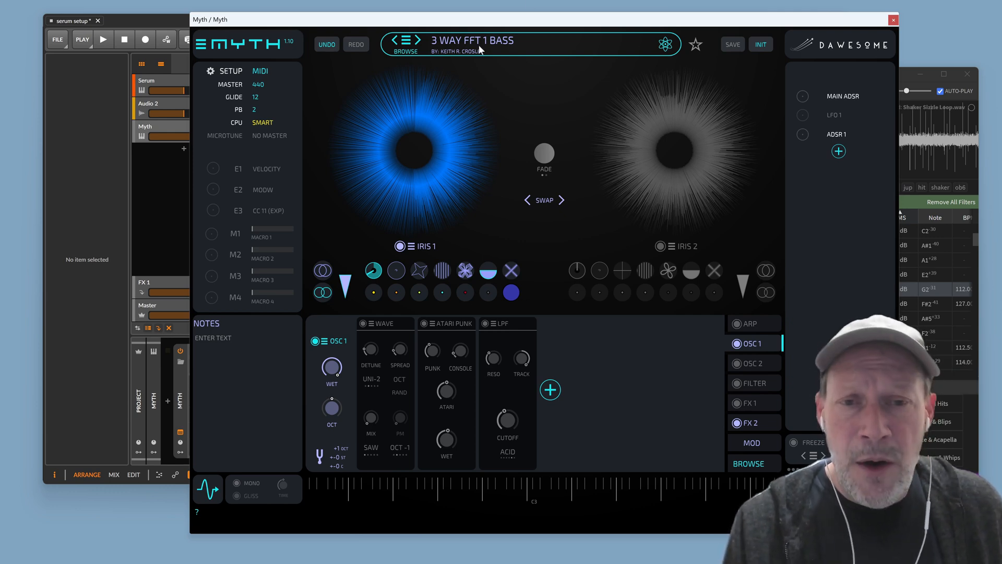
Load the PHYSICAL MODEL - HOW THE IRIS WORKS preset from the preset list
left_click(407, 41)
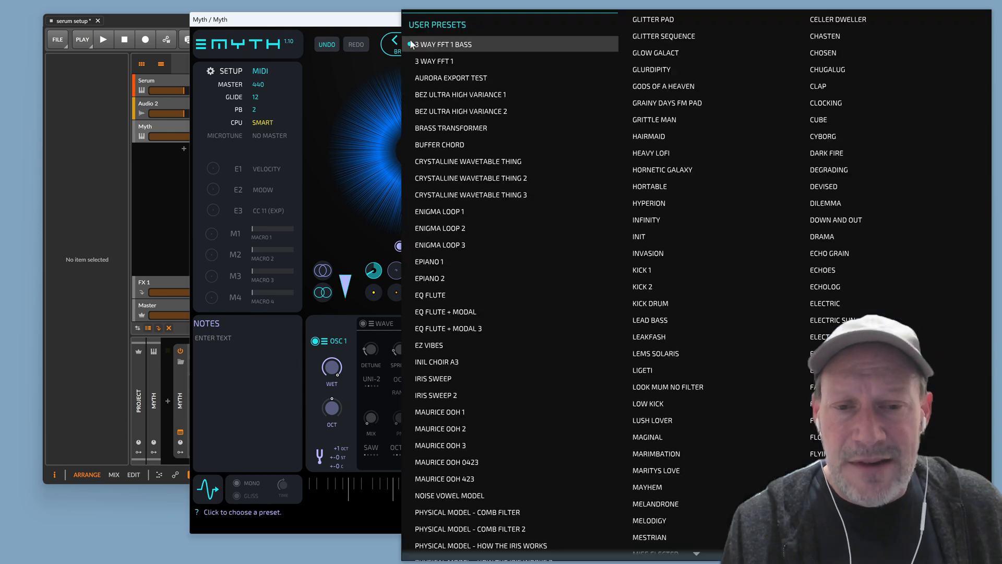
scroll(459, 339, "down", 4)
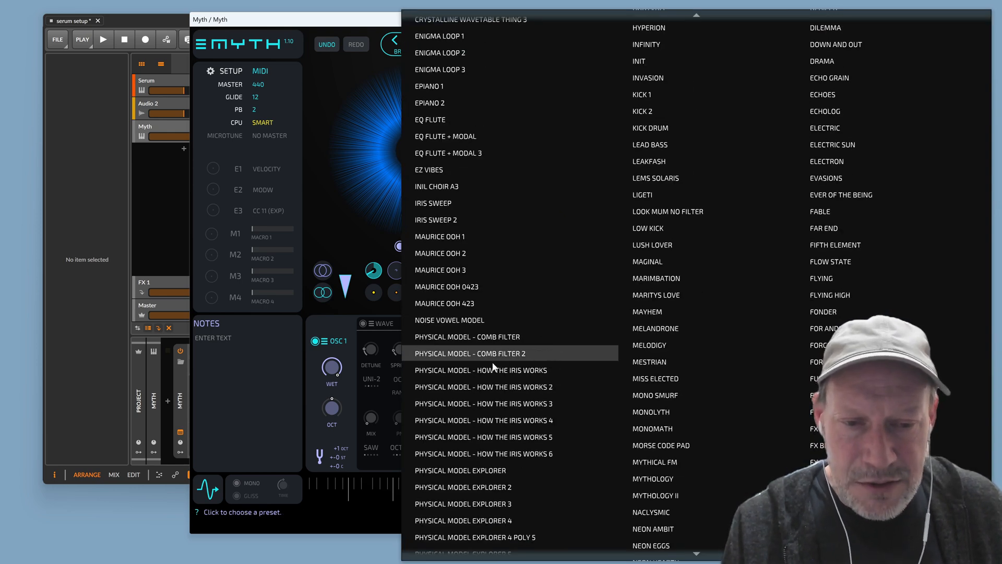
left_click(493, 368)
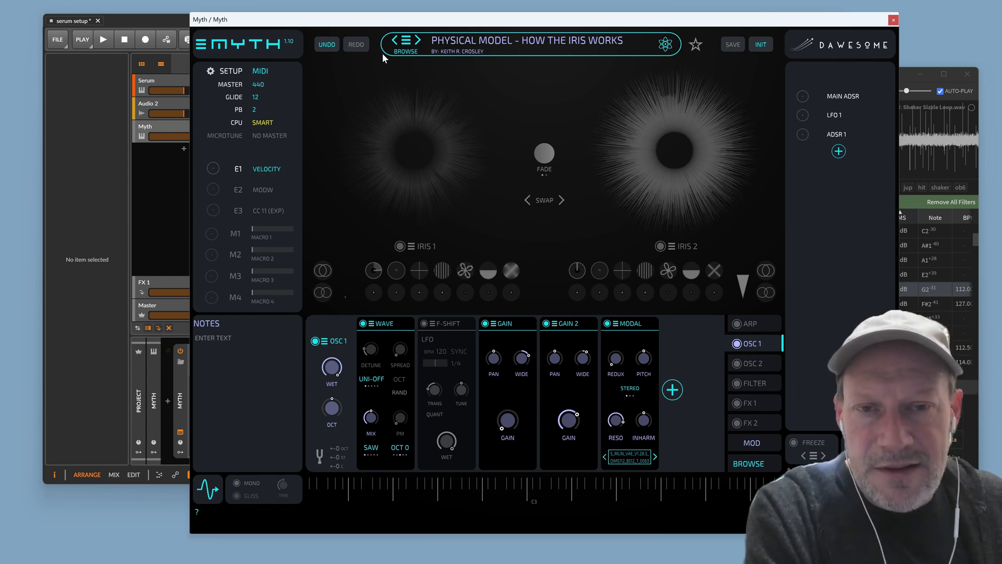
Load the PHYSICAL MODEL EXPLORER preset from further down the list
left_click(410, 42)
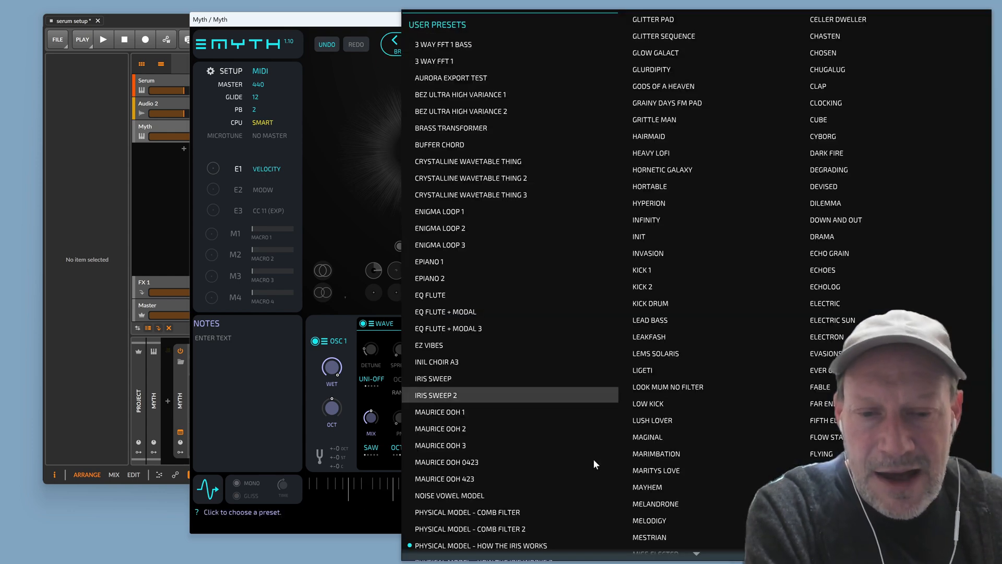
scroll(543, 487, "down", 1)
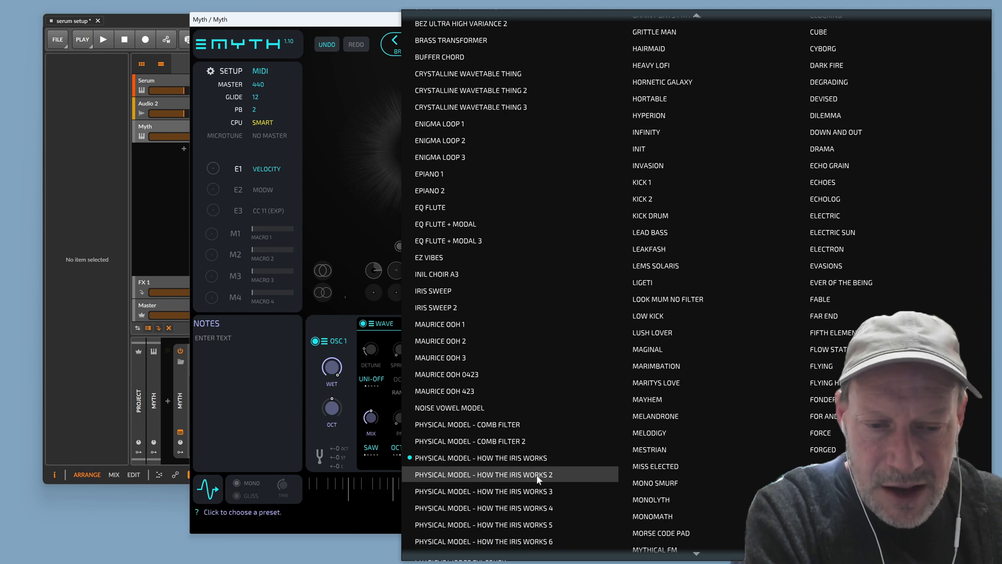
scroll(535, 471, "down", 3)
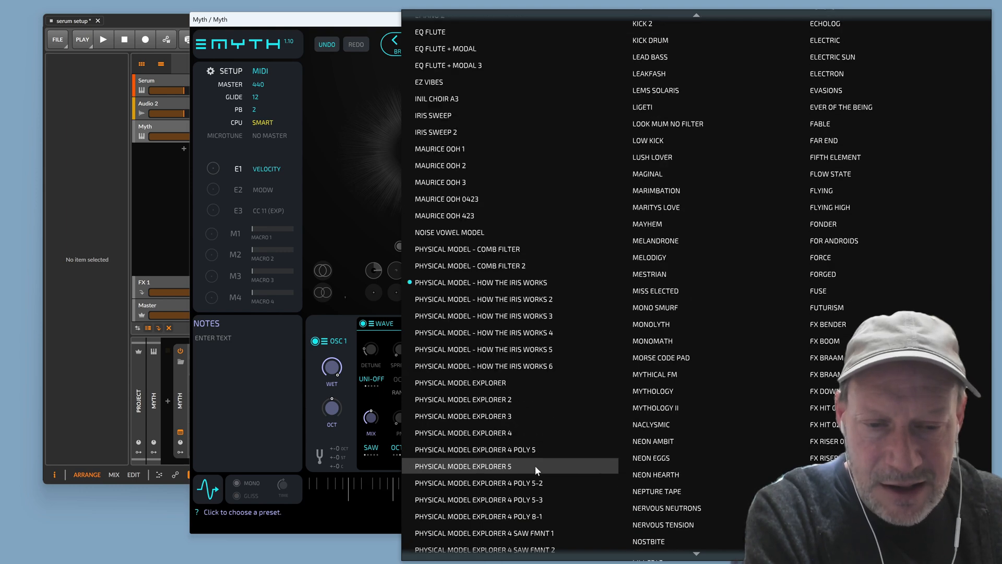
left_click(526, 382)
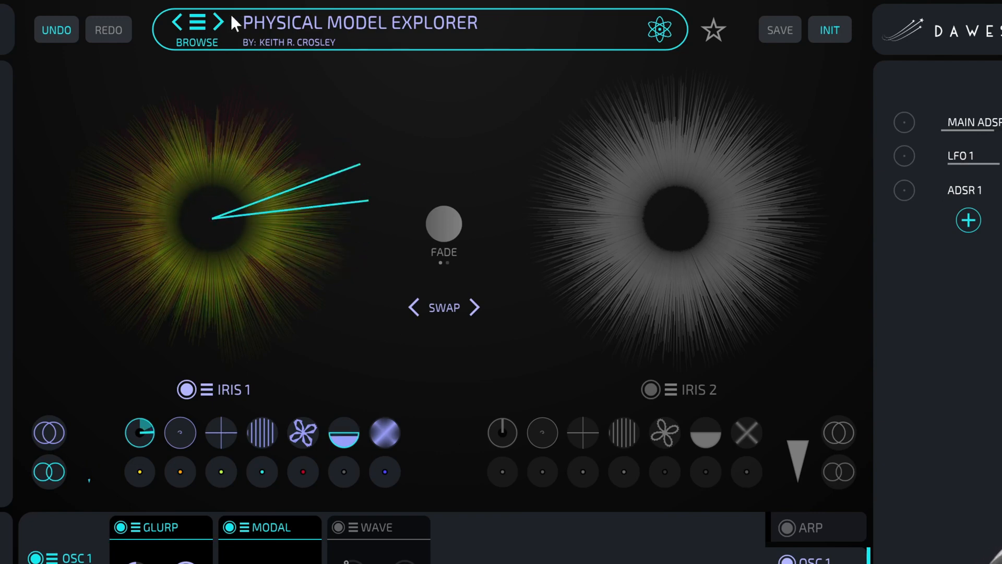
Step through Explorer 2, 3, 4 and 4 POLY 5 to reach Explorer 4 POLY 5-2
left_click(218, 22)
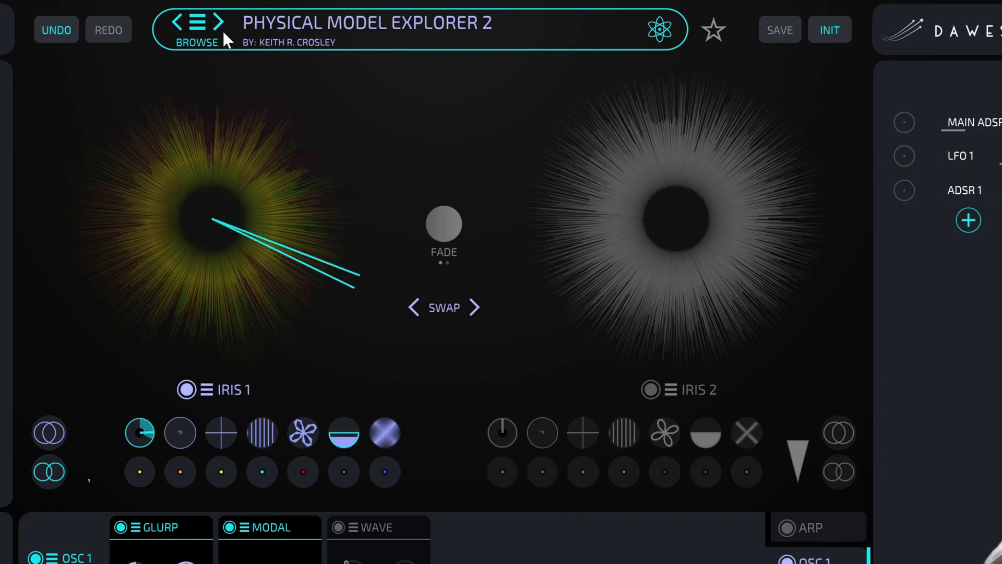
left_click(218, 27)
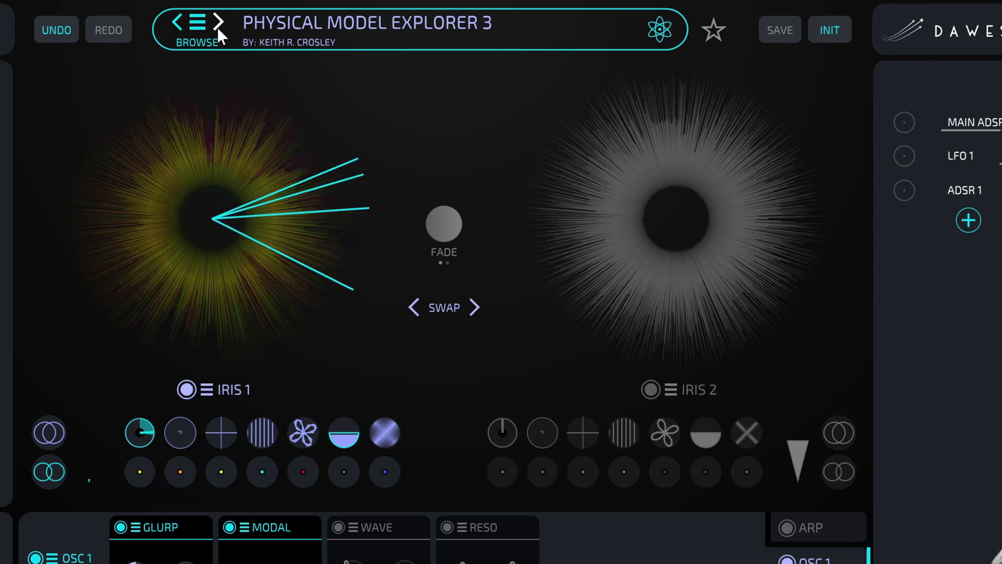
left_click(214, 32)
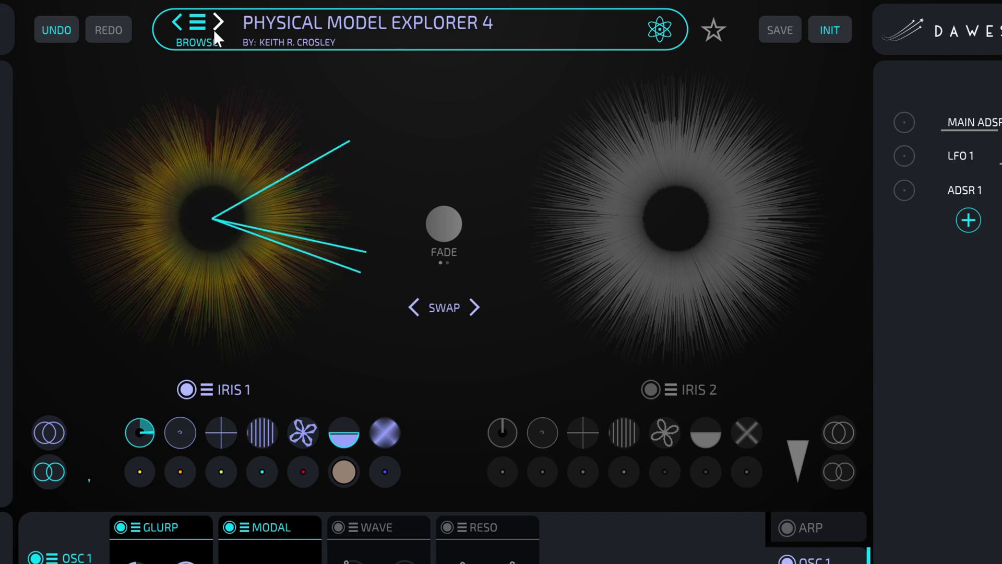
left_click(219, 21)
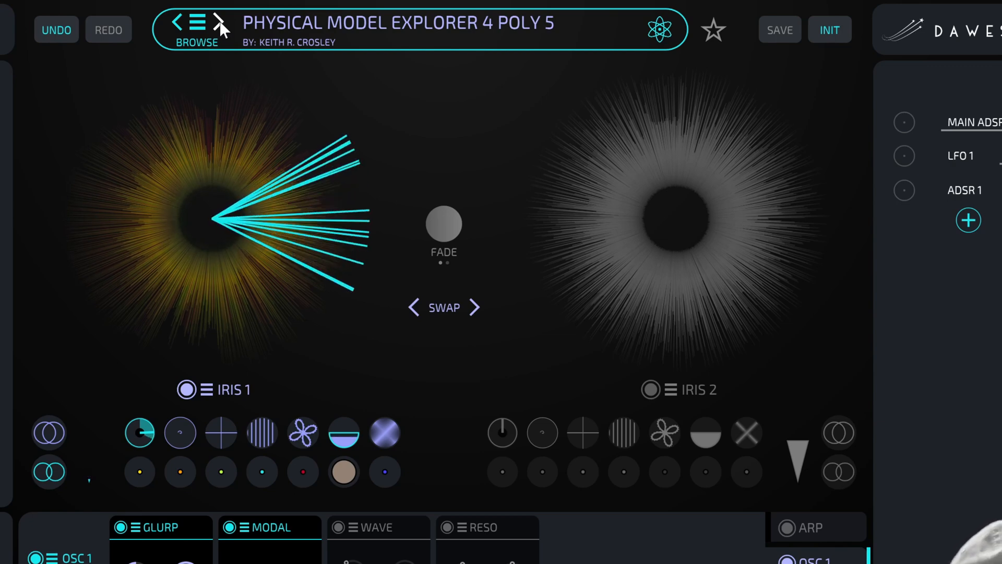
left_click(219, 21)
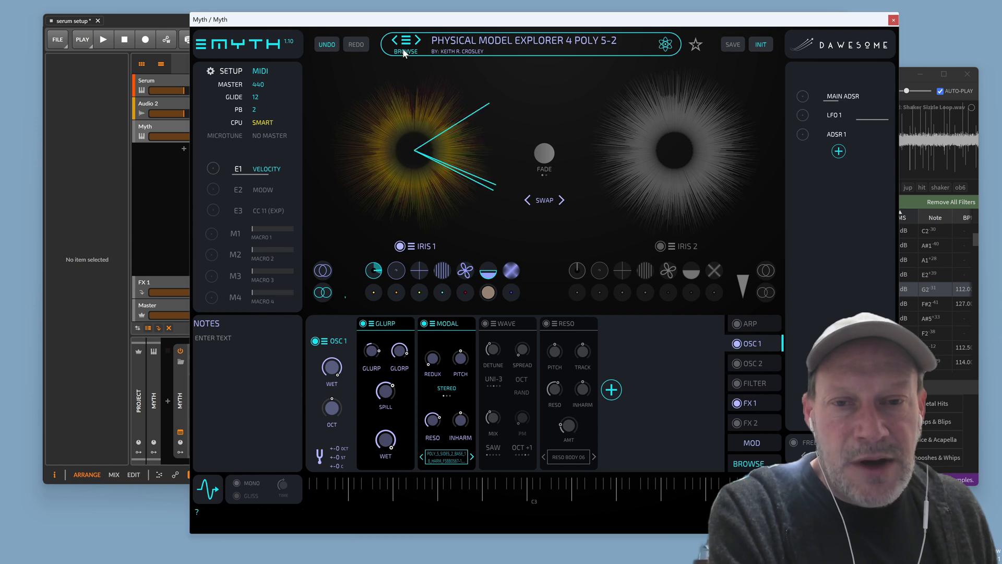
left_click(169, 455)
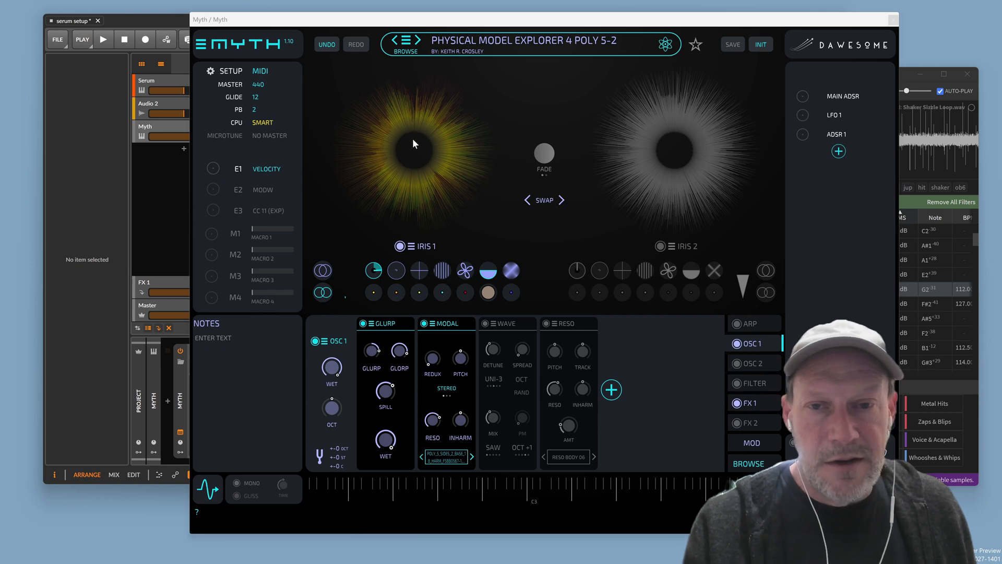
Load 3 WAY FFT 1 BASS, then reset Myth with Load Init Preset from the logo menu
left_click(402, 47)
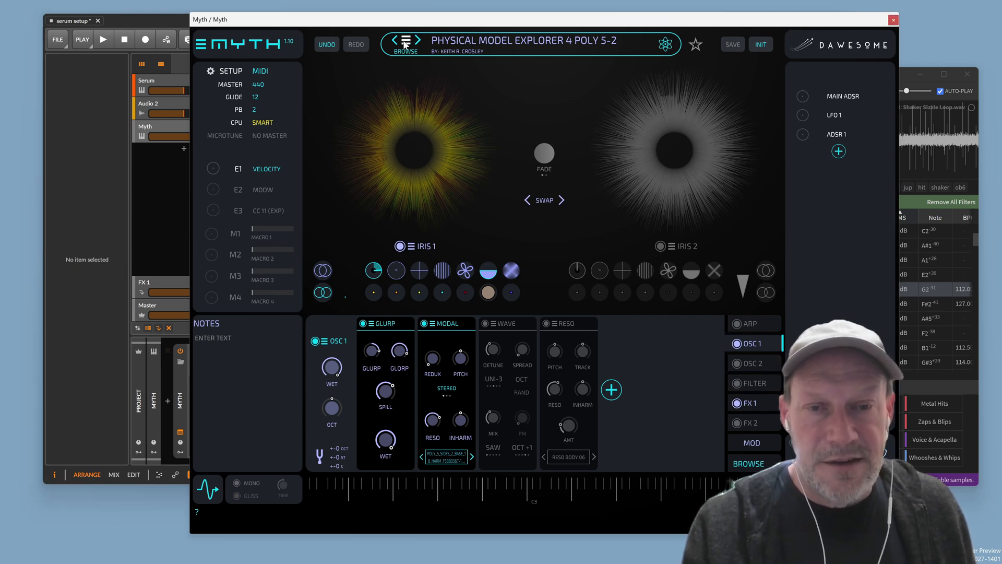
left_click(406, 44)
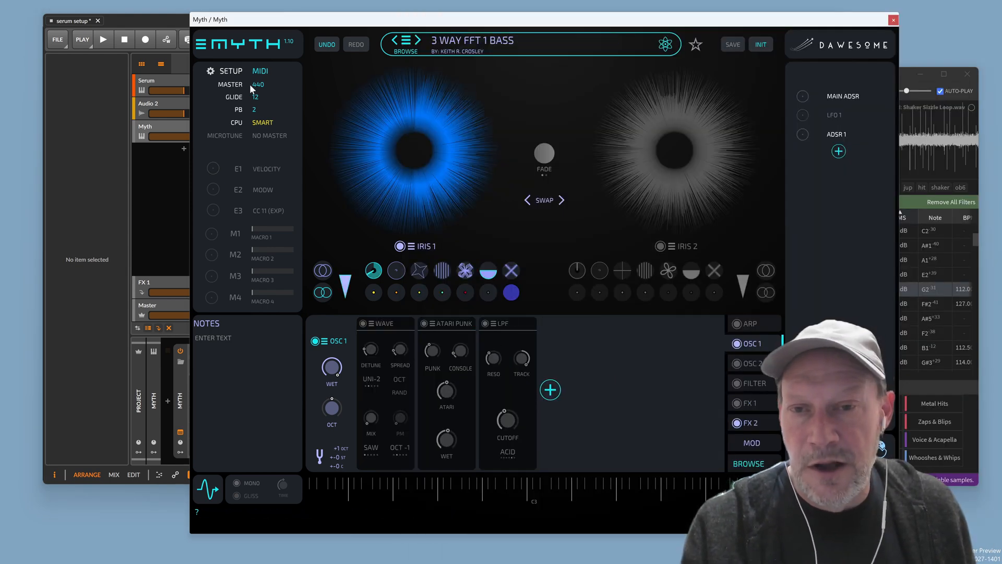
left_click(202, 45)
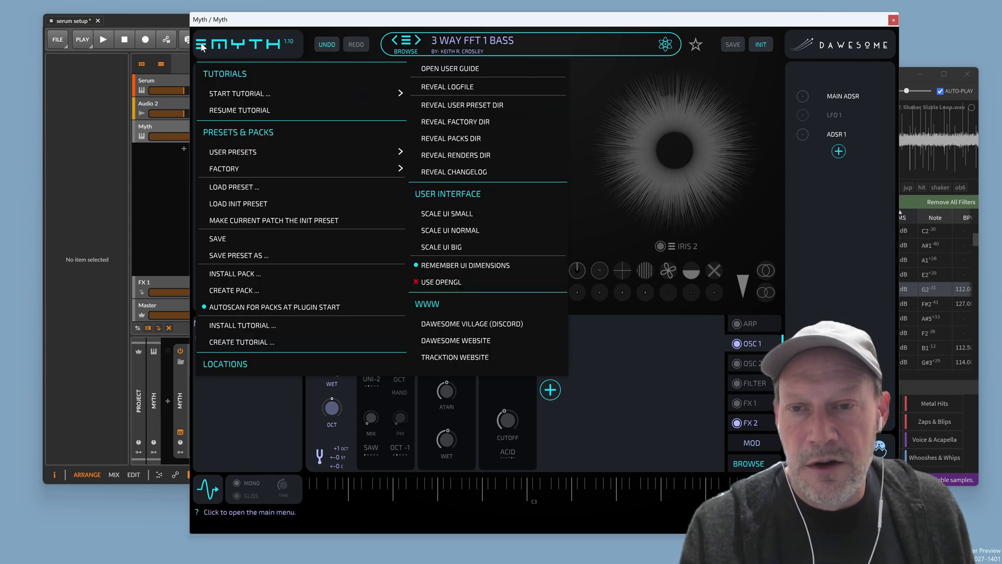
left_click(237, 203)
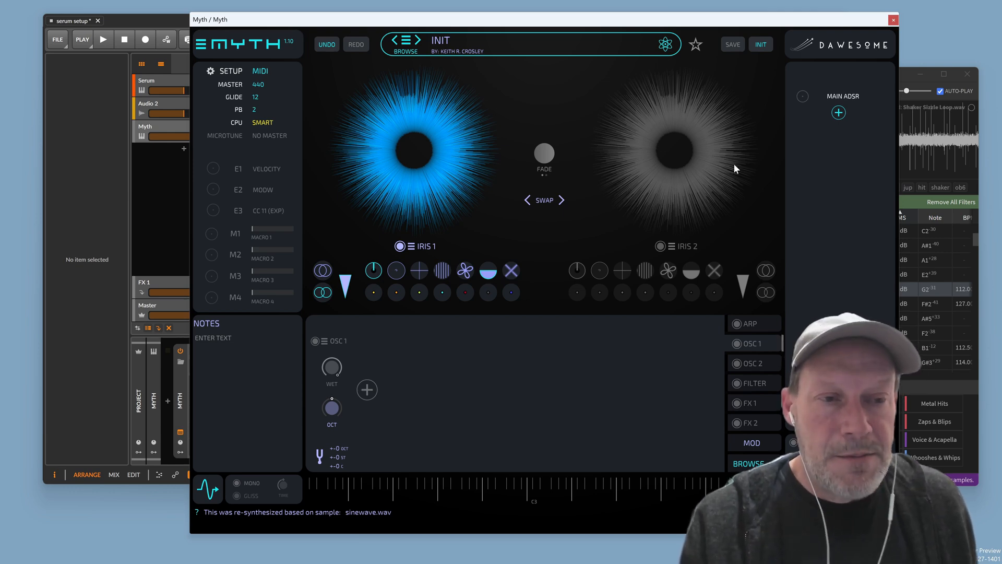
Set the main ADSR to 0 ms attack, maximum sustain and 8.65 s release
left_click(842, 96)
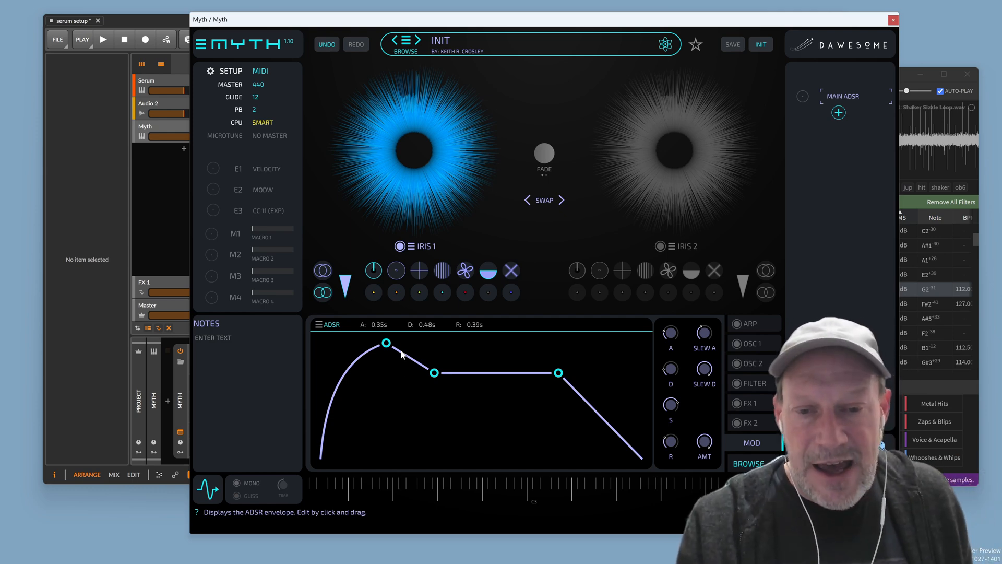
left_click_drag(386, 343, 321, 343)
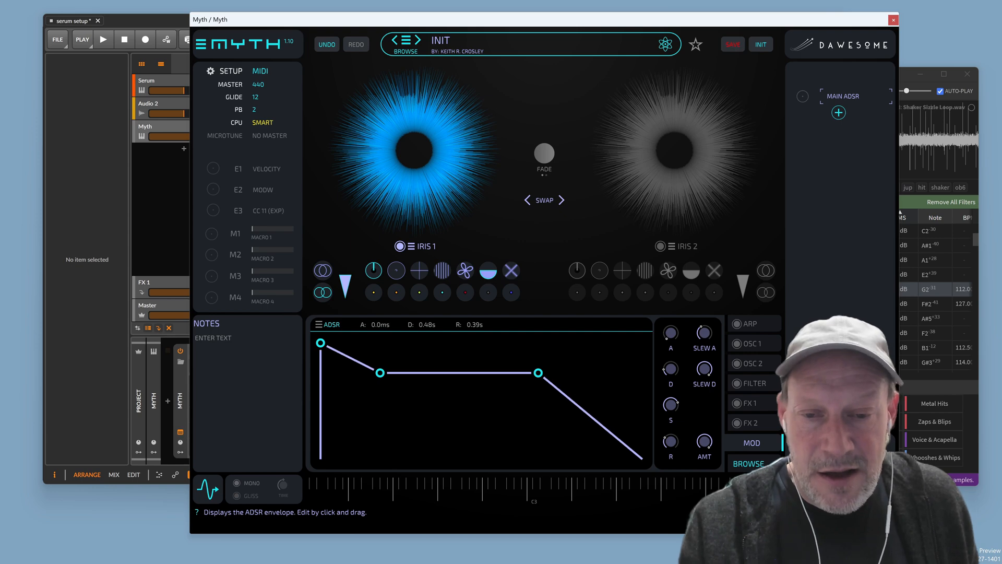
left_click_drag(380, 373, 394, 339)
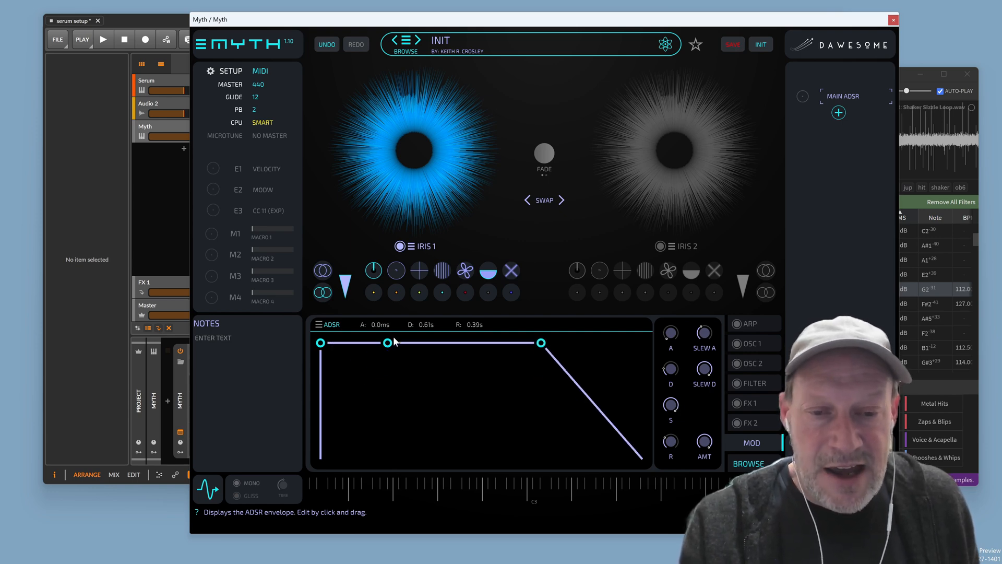
left_click_drag(672, 441, 688, 398)
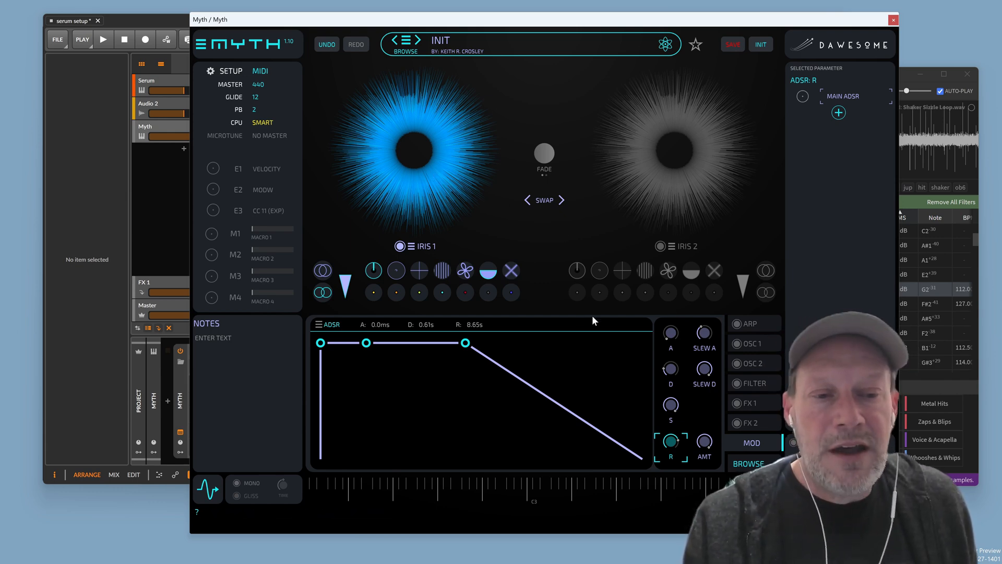
Add a Wave module to OSC 1, try changing its waveform, then remove it
left_click(738, 343)
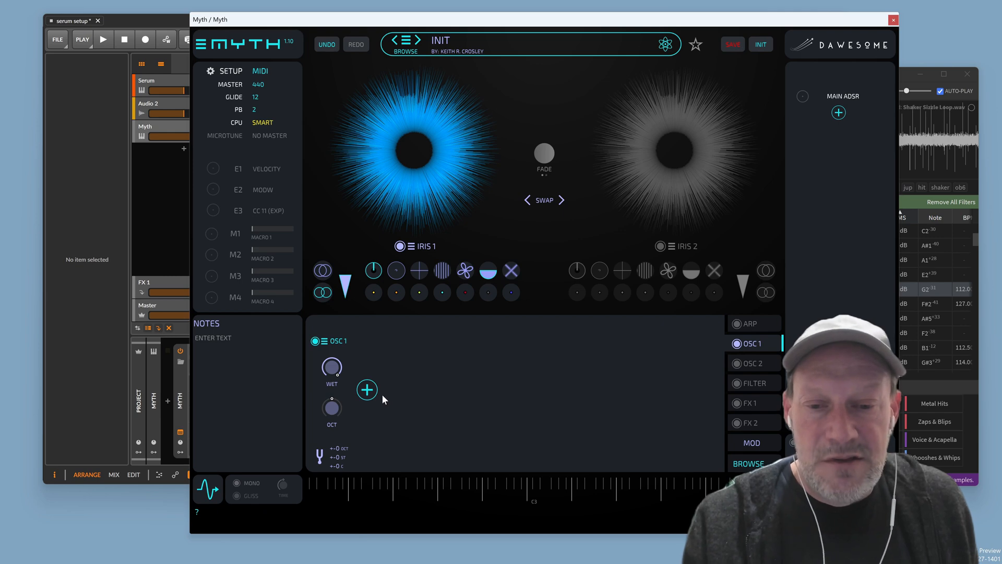
left_click(368, 389)
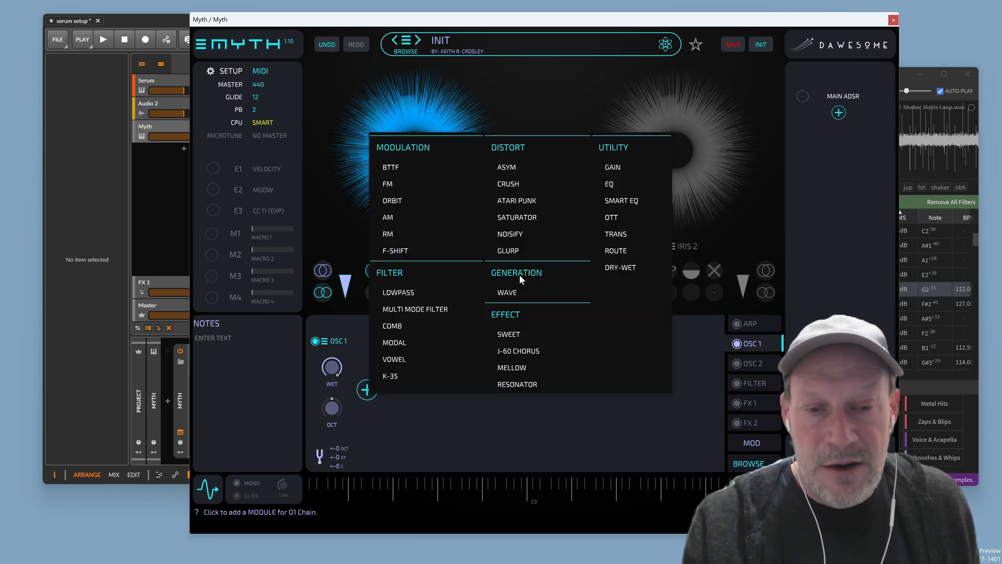
left_click(510, 295)
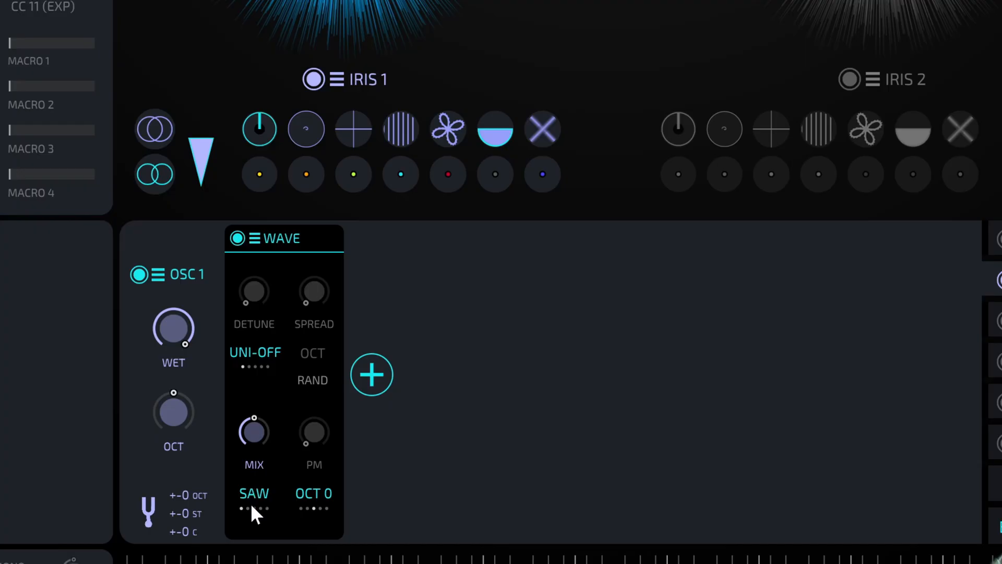
left_click(376, 450)
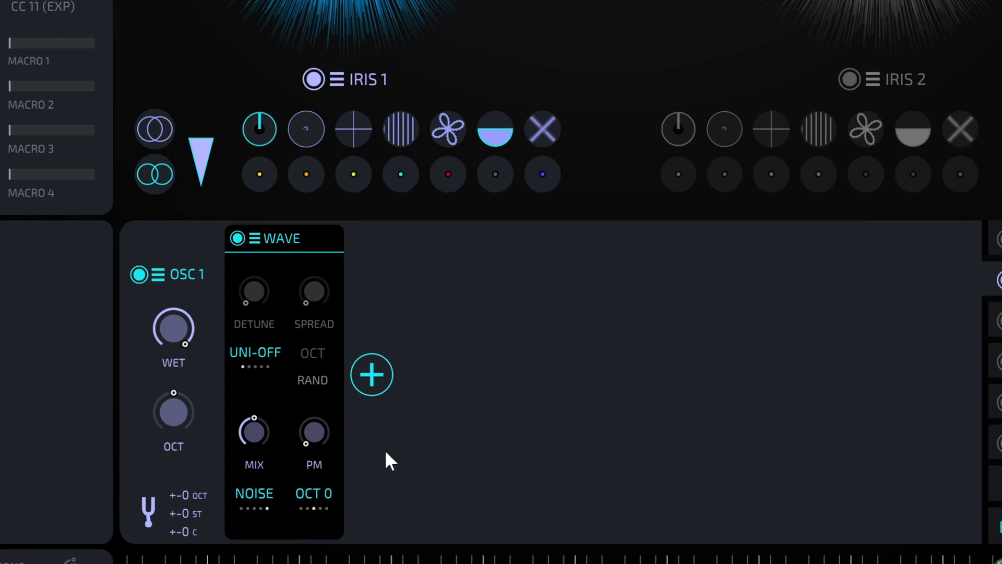
left_click(256, 241)
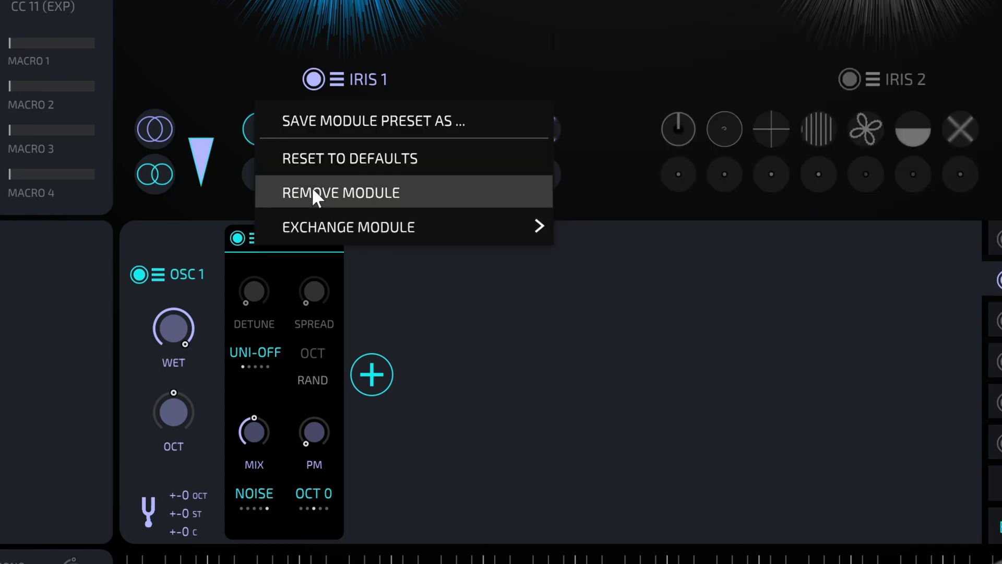
left_click(315, 194)
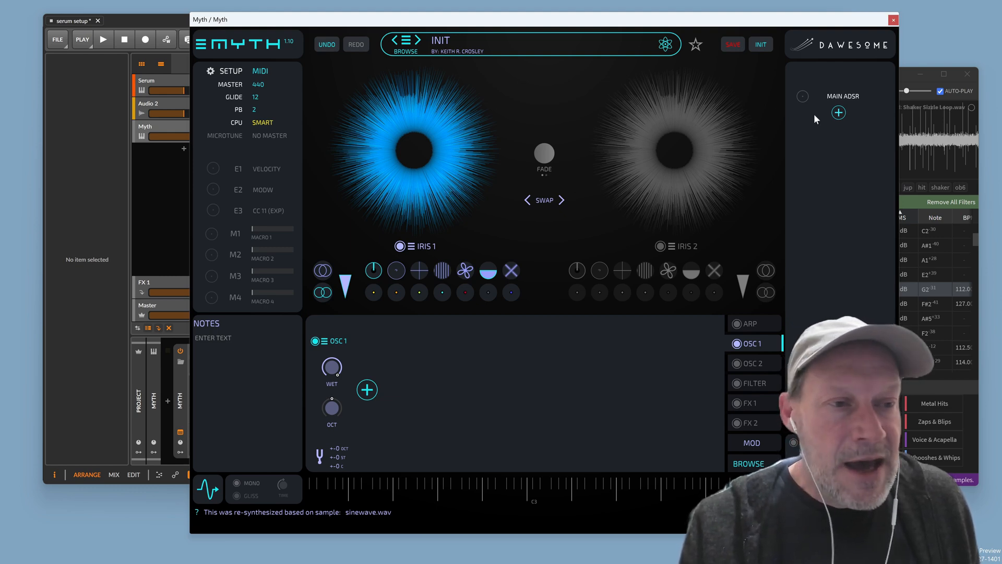
Bring Sononym forward and filter the Varieties of Noise WAVs folder by 'enigma'
left_click(909, 85)
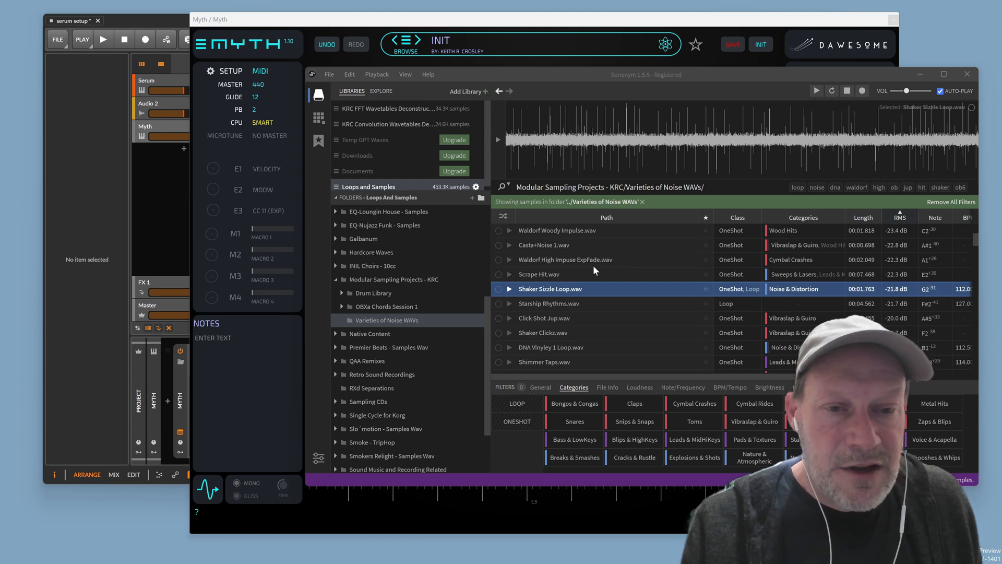
scroll(616, 278, "up", 1)
scroll(616, 278, "up", 2)
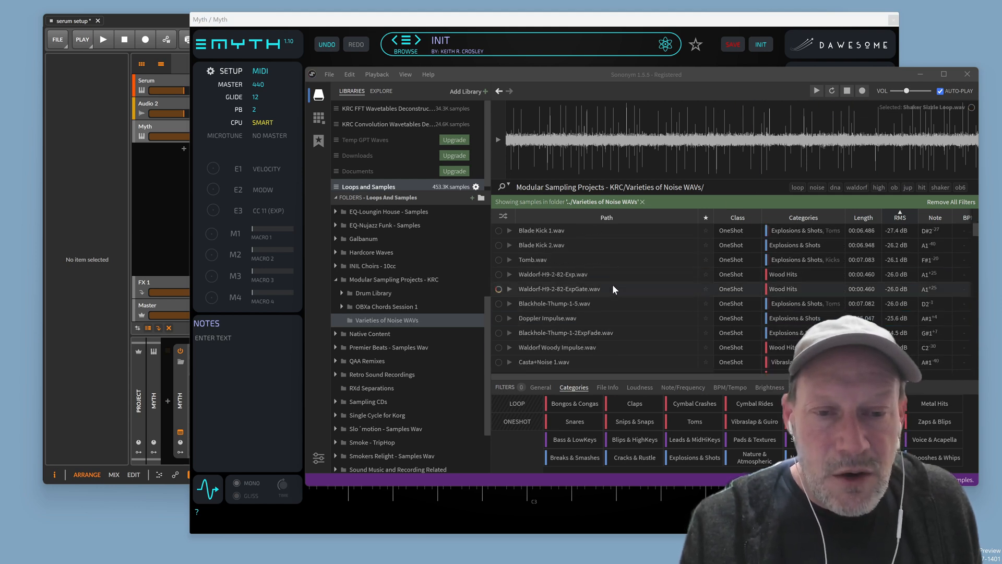
scroll(613, 287, "down", 4)
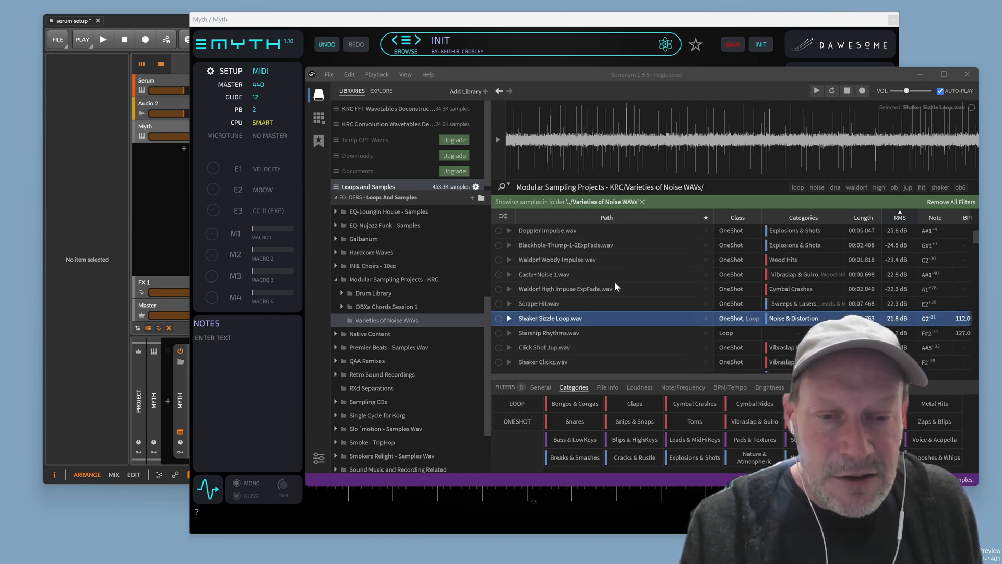
scroll(615, 281, "down", 5)
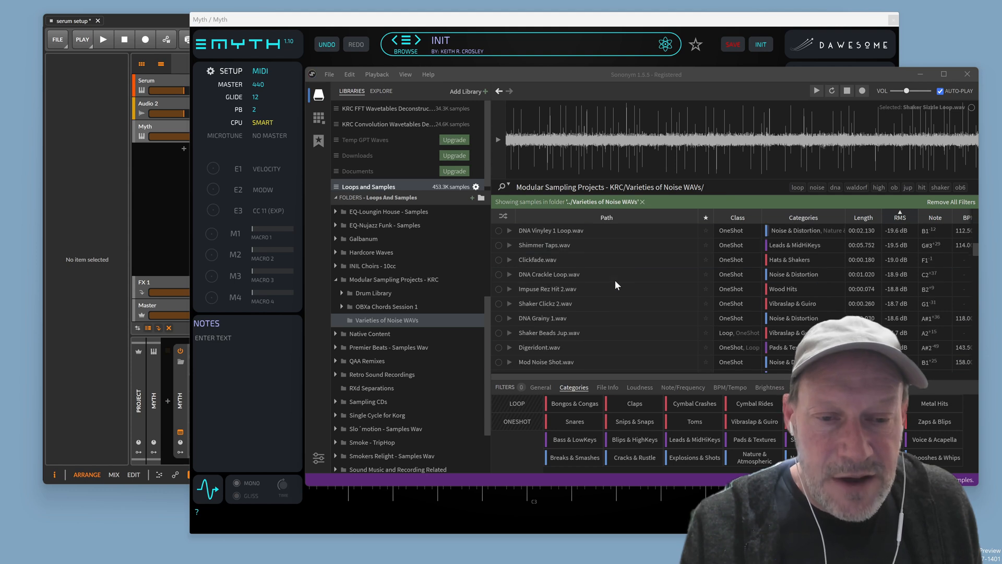
scroll(616, 279, "down", 4)
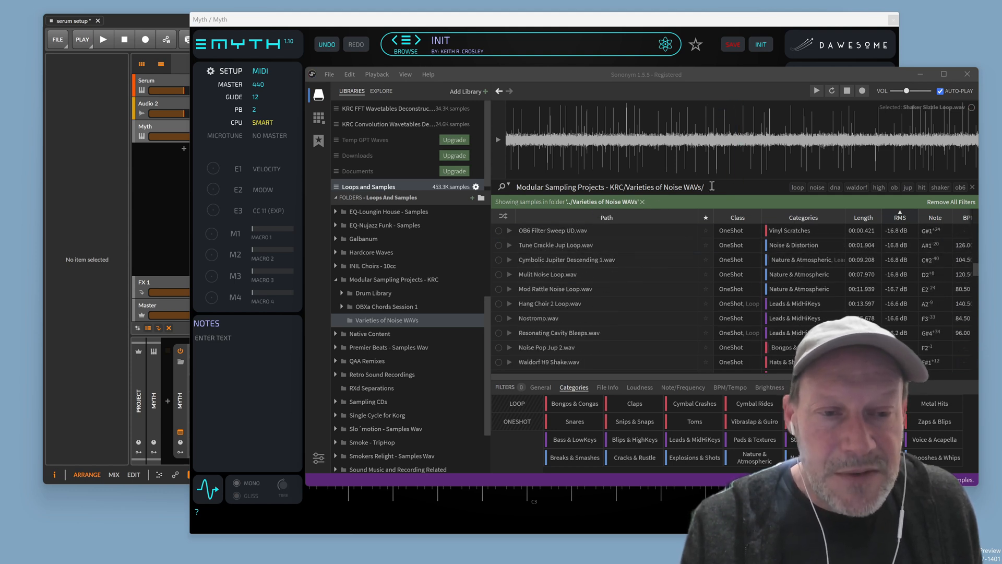
type("e")
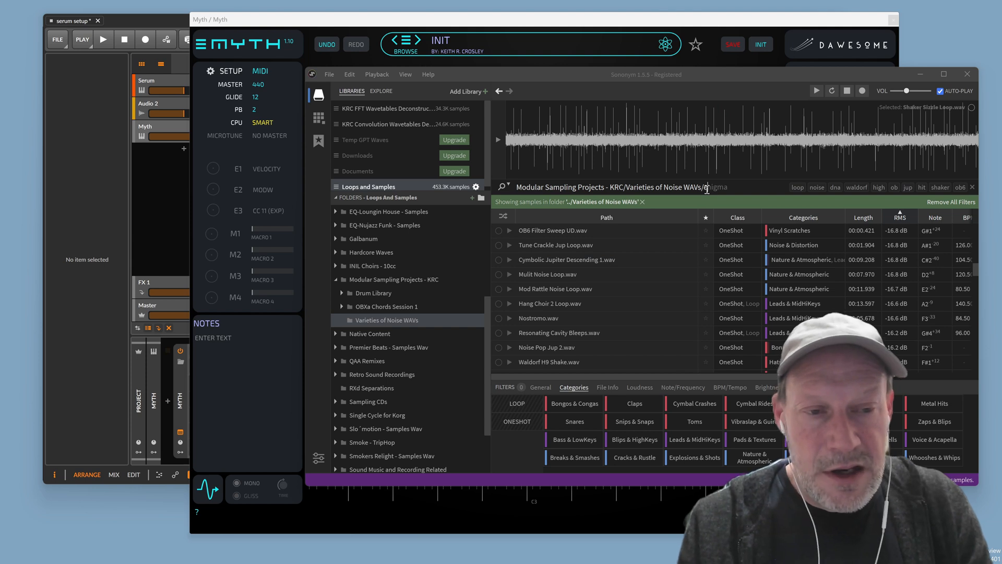
type("nigma")
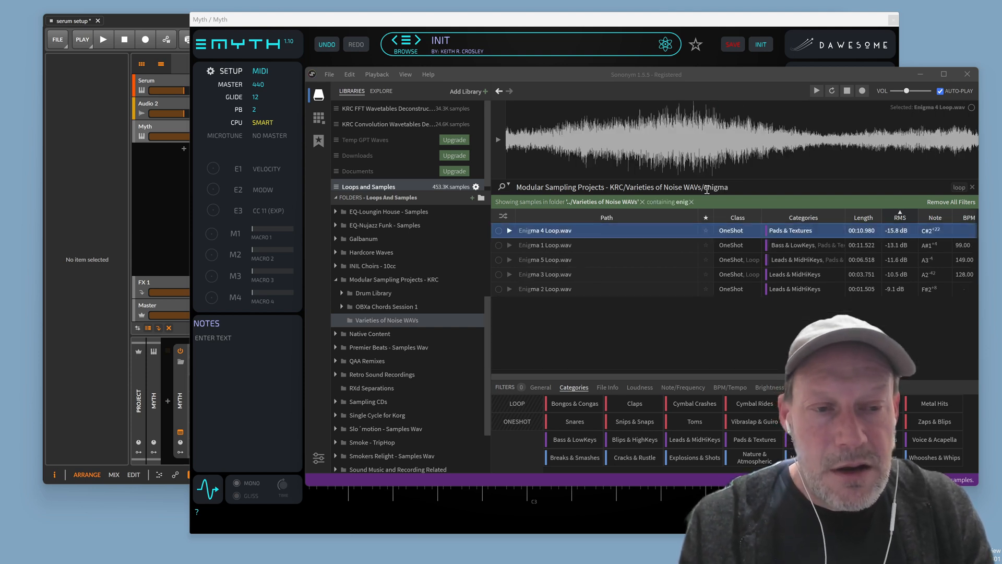
Audition Enigma 1, 5, 3 and 2 Loops, settling on Enigma 3 Loop
left_click(601, 245)
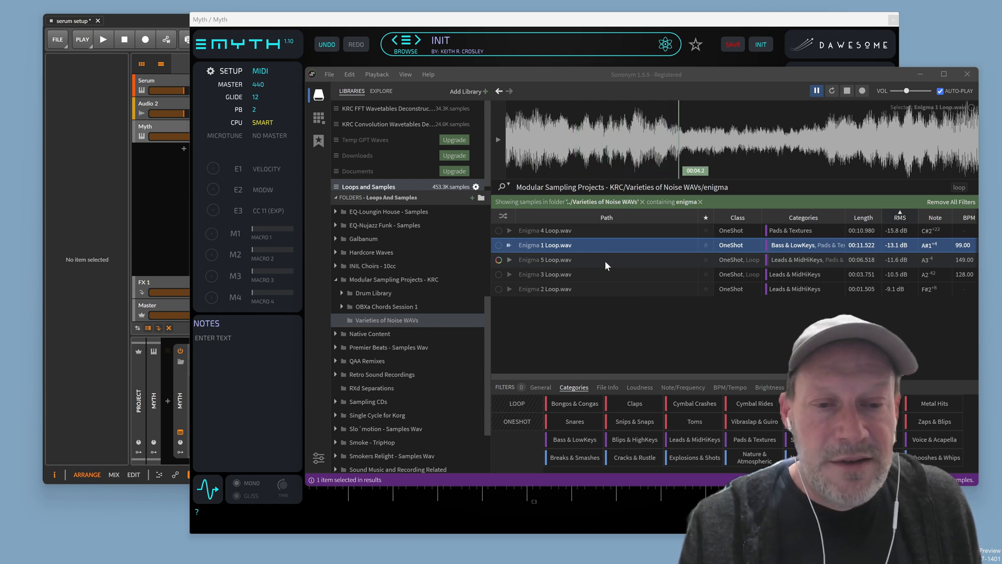
left_click(607, 261)
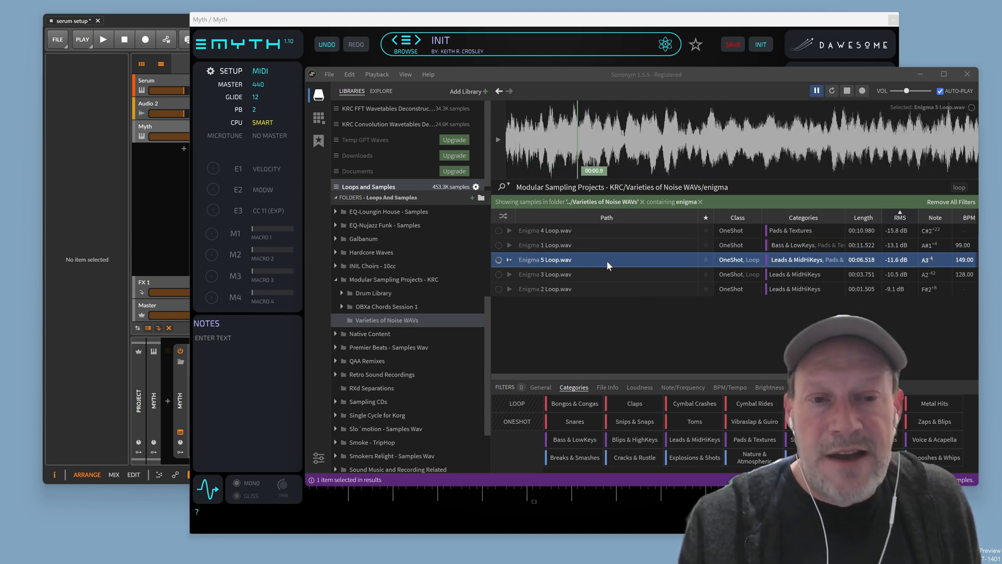
left_click(601, 278)
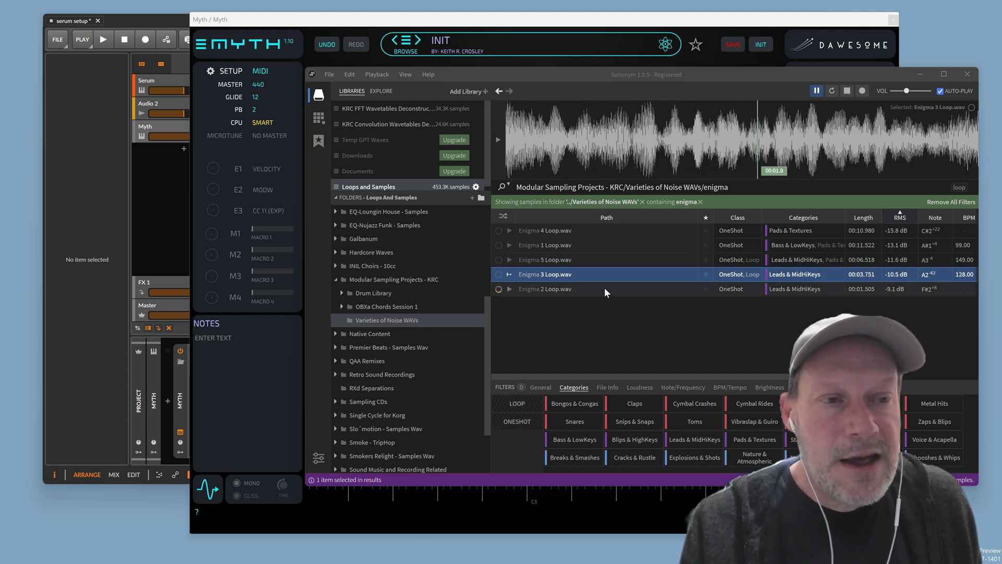
left_click(606, 289)
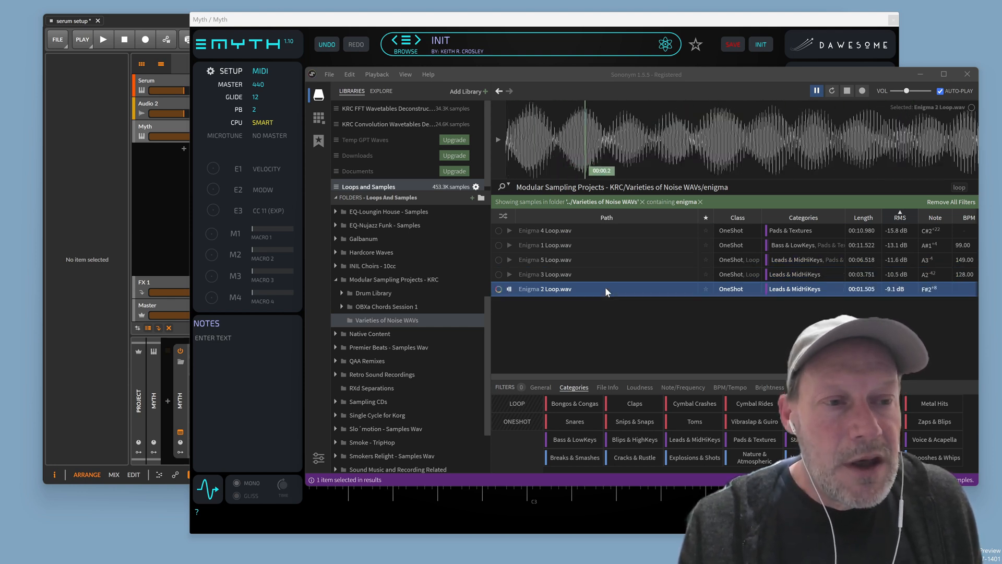
left_click(608, 246)
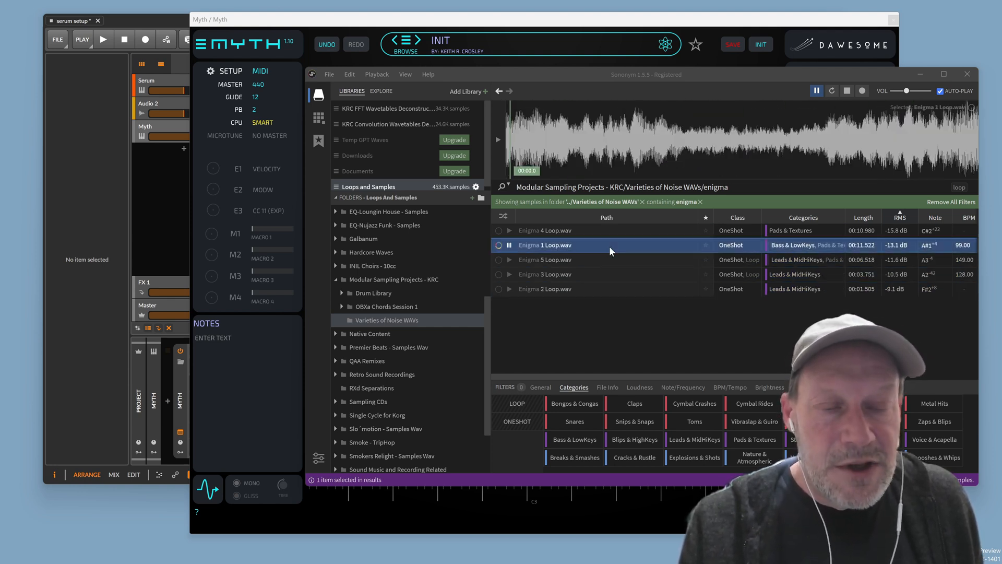
left_click(585, 273)
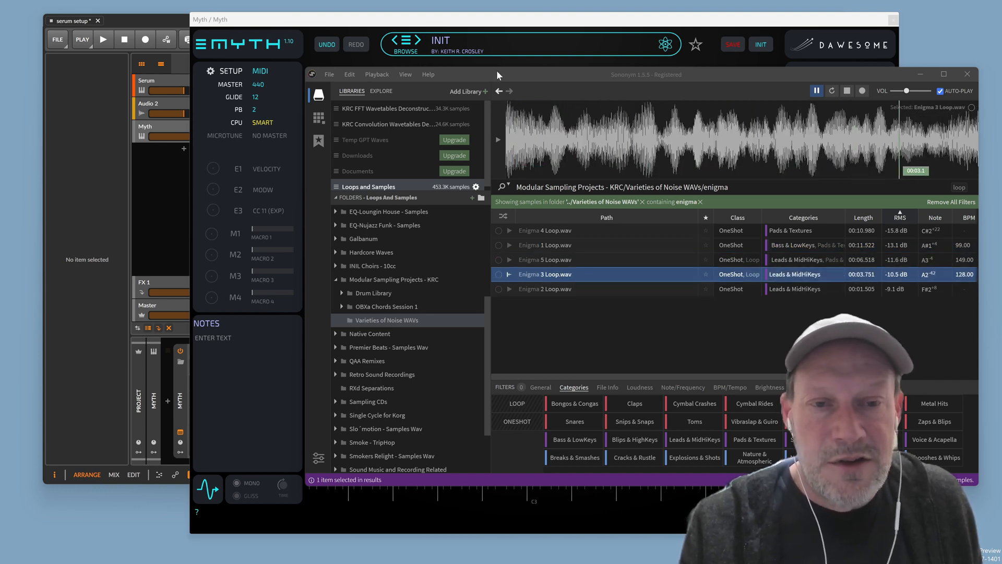
Drop Enigma 3 Loop.wav from Sononym onto IRIS 1 to re-synthesize it
left_click_drag(497, 72, 680, 79)
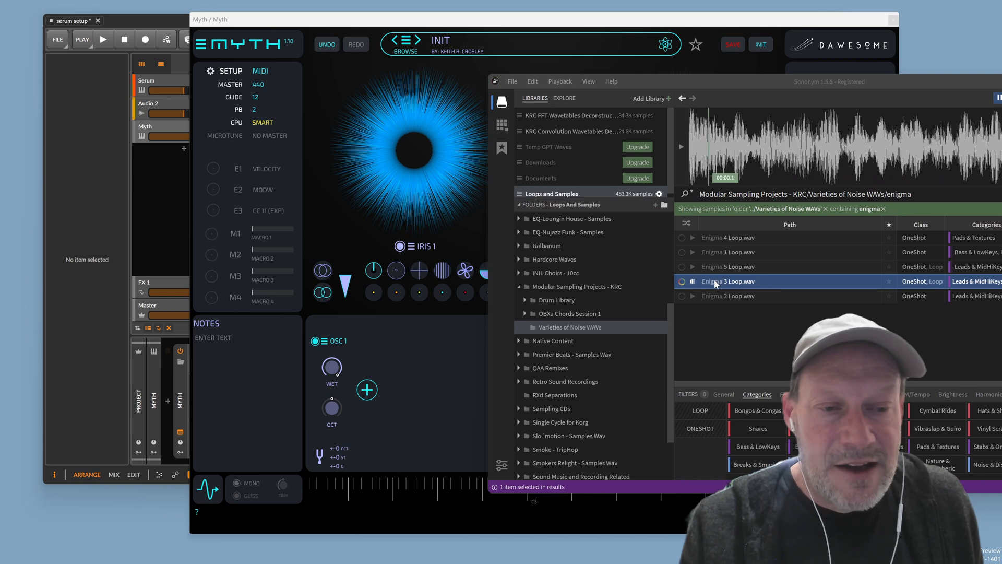
left_click_drag(715, 281, 398, 178)
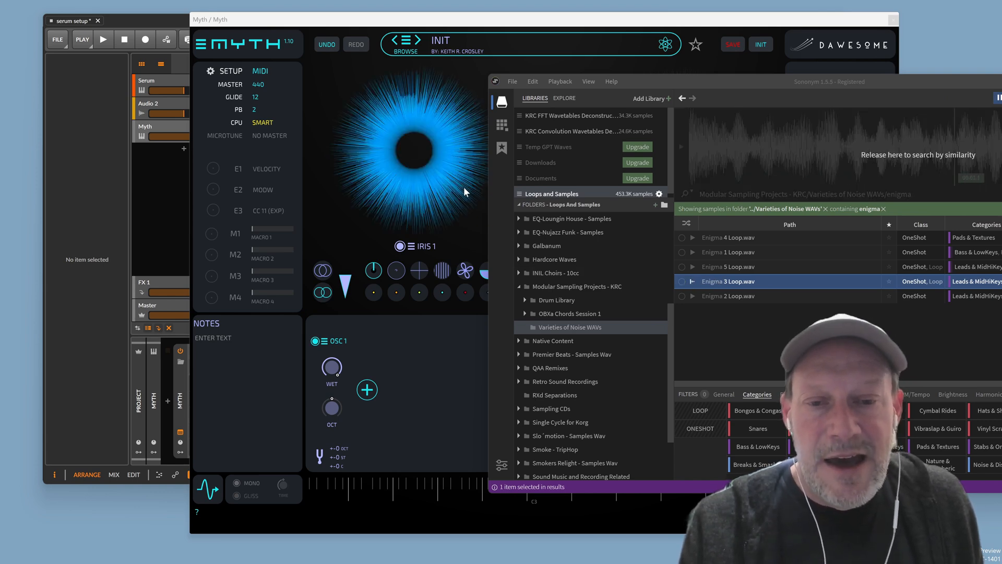
left_click(706, 15)
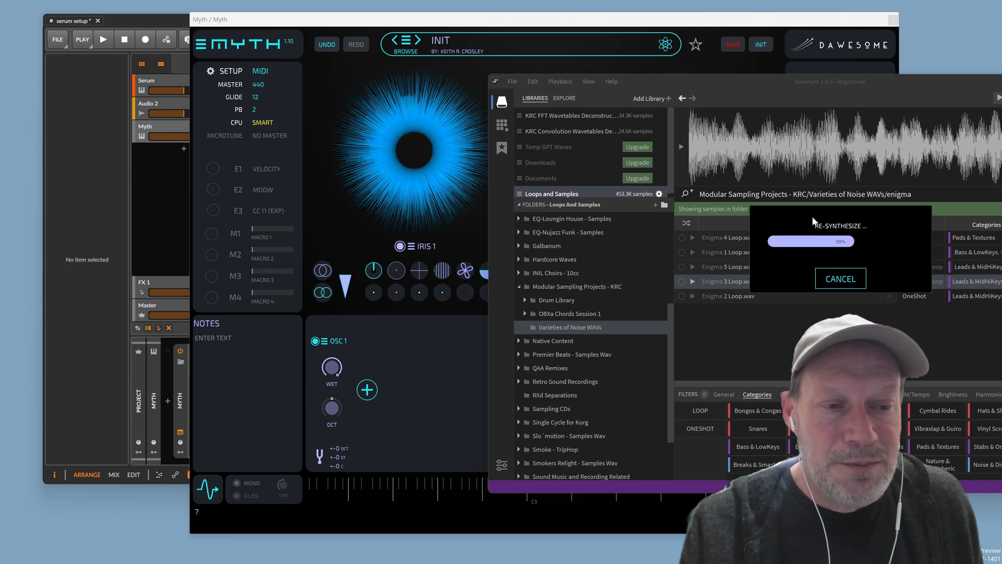
left_click_drag(812, 221, 335, 154)
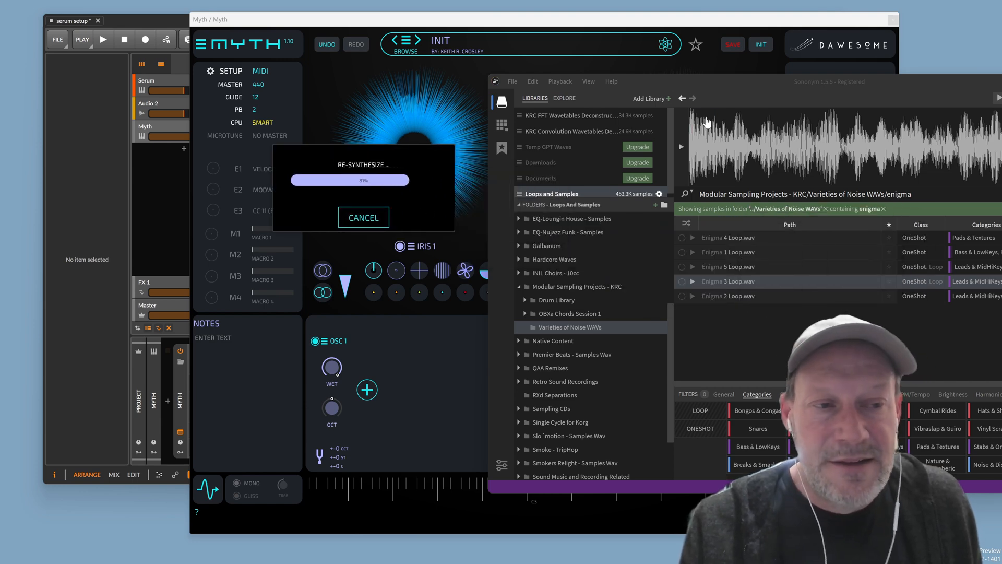
left_click(732, 23)
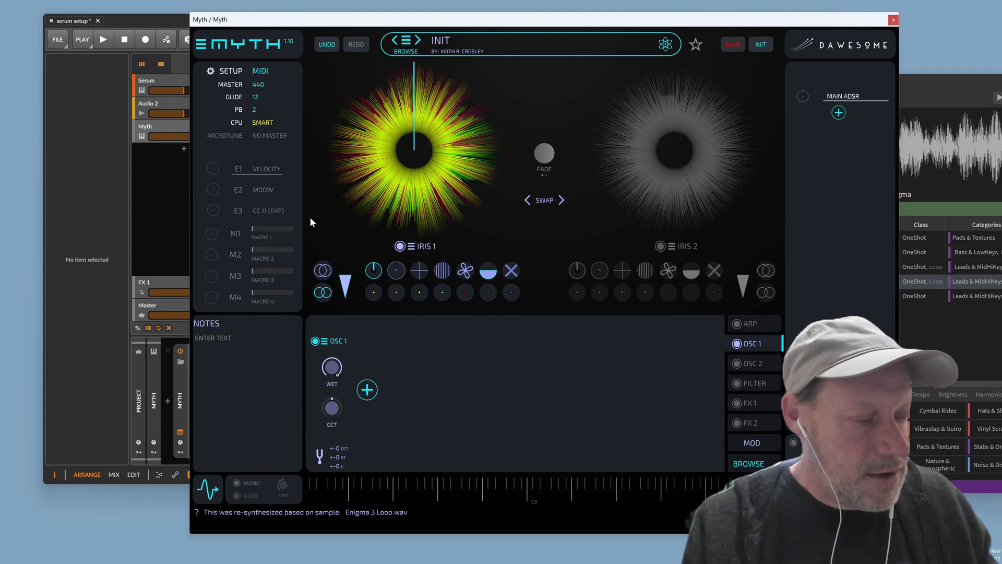
Sweep IRIS 1's POS line around the iris through the Enigma 3 Loop sample
left_click_drag(374, 271, 374, 230)
left_click_drag(463, 90, 463, 101)
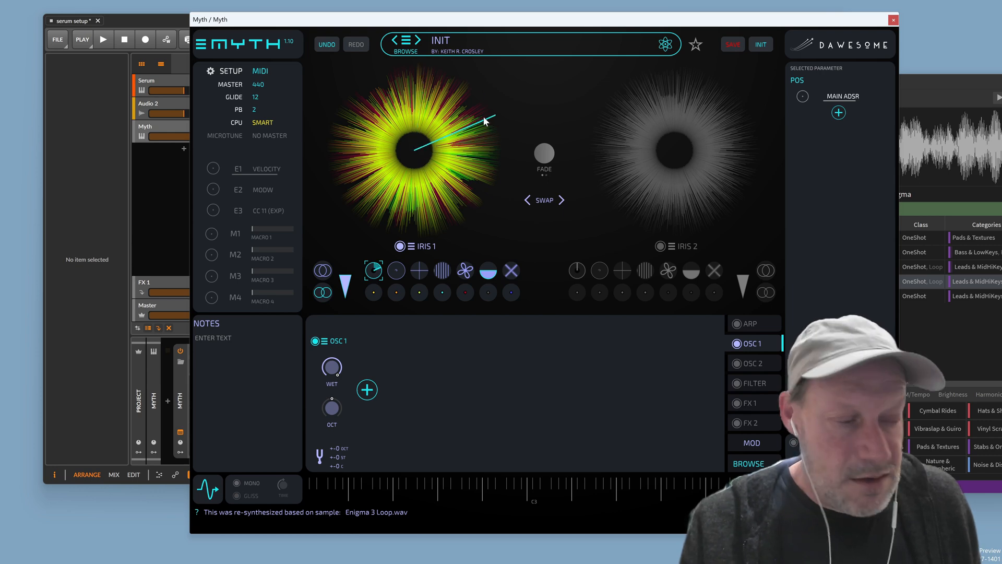
left_click_drag(483, 121, 499, 174)
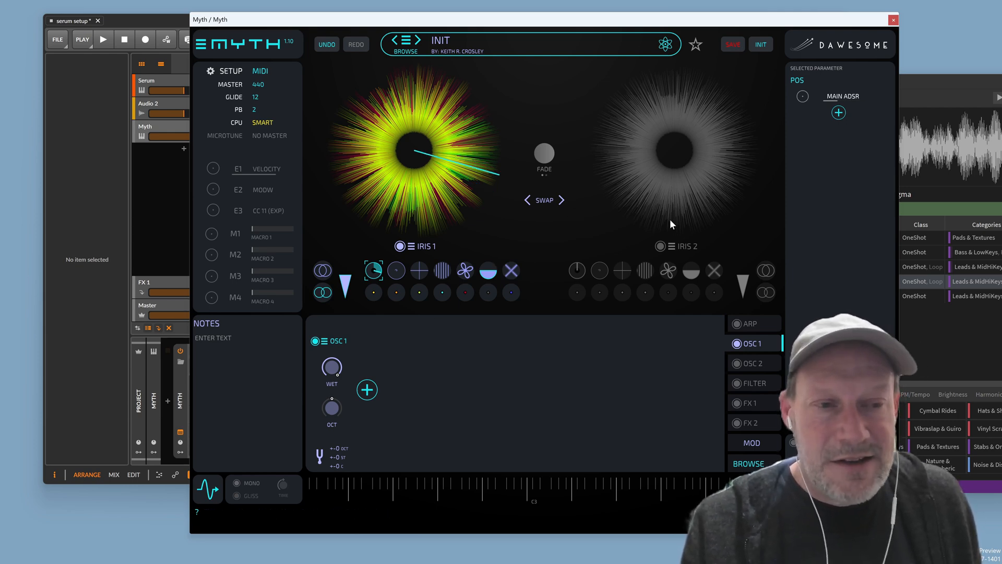
Add ADSR 1 as a POS modulator with 0 ms attack, 0.37 s decay and zero sustain
left_click(838, 114)
left_click(831, 143)
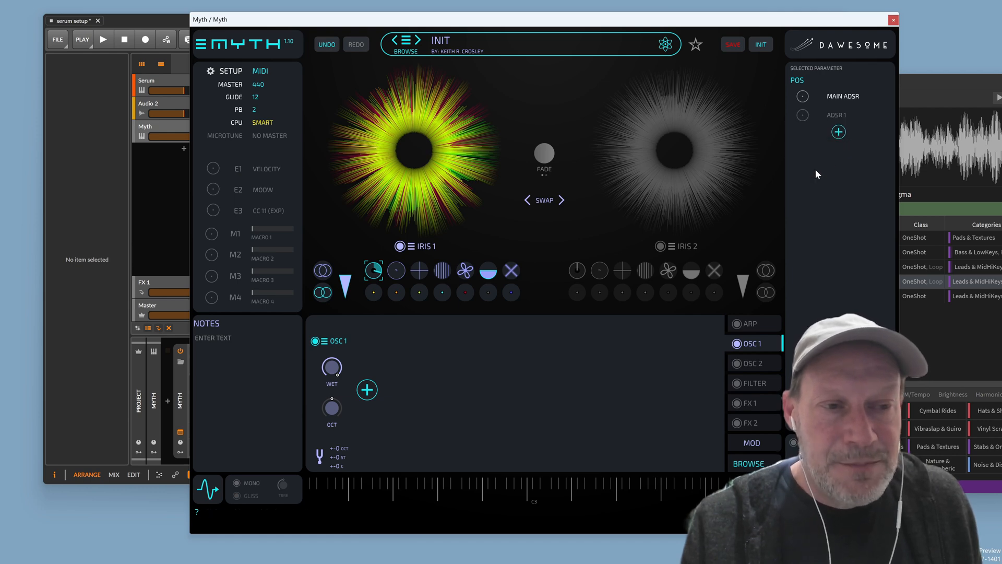
left_click(834, 118)
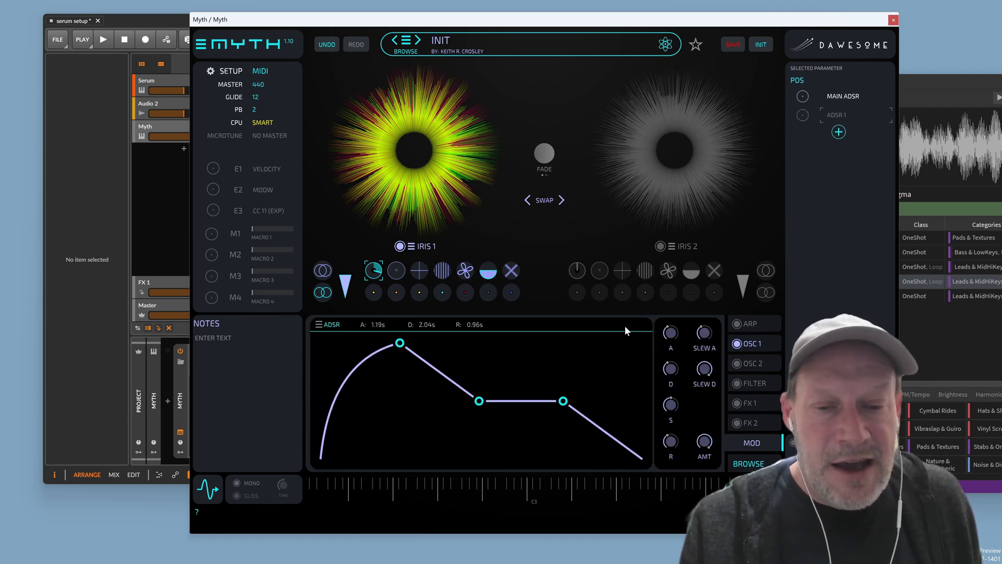
left_click_drag(399, 343, 320, 343)
left_click_drag(424, 401, 368, 459)
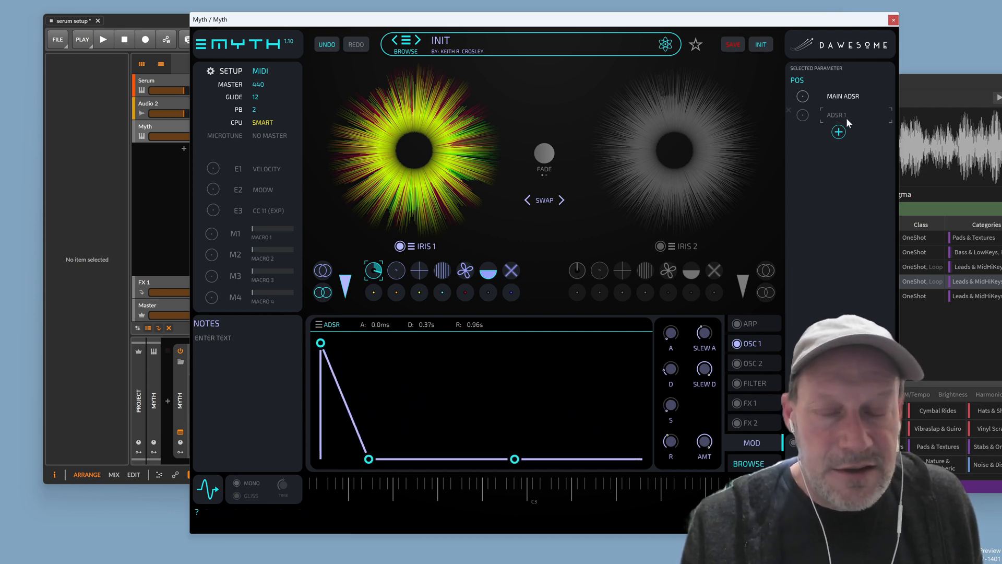
left_click(318, 324)
left_click(542, 343)
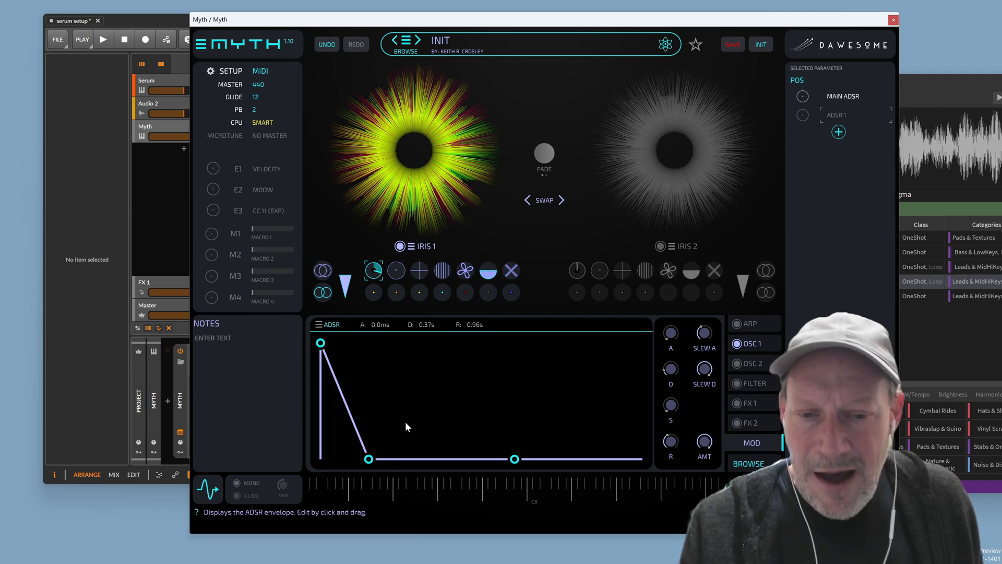
Shorten ADSR 1's decay to 0.11 s and its release to 0.26 s
left_click_drag(368, 459, 330, 459)
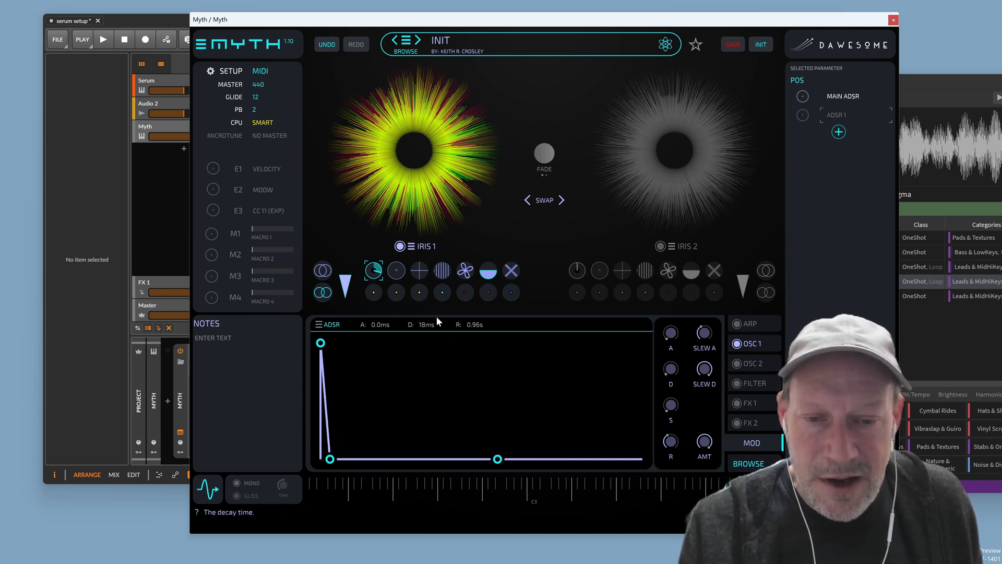
left_click_drag(498, 459, 596, 459)
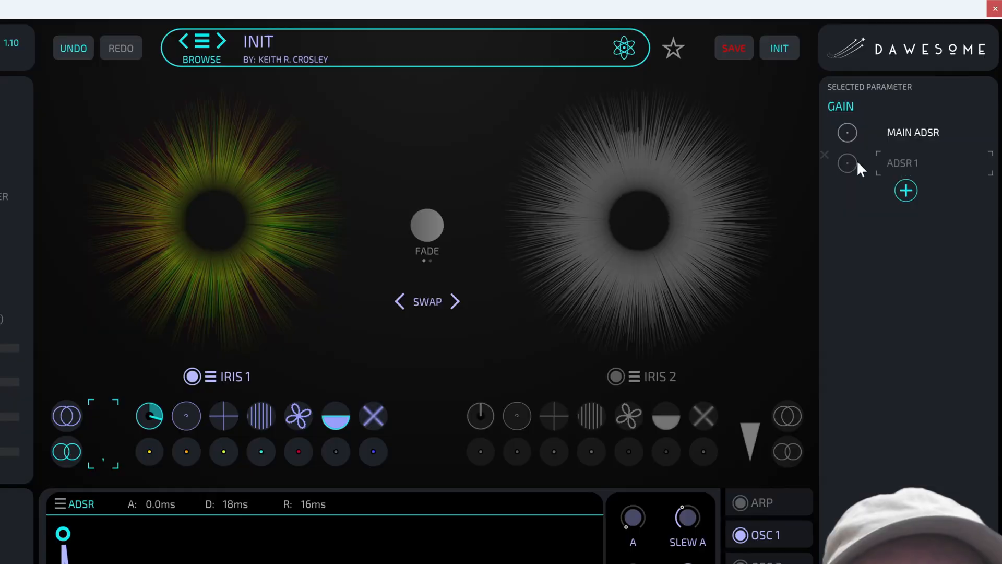
Raise ADSR 1's modulation amount on Gain to about half
left_click_drag(850, 162, 865, 37)
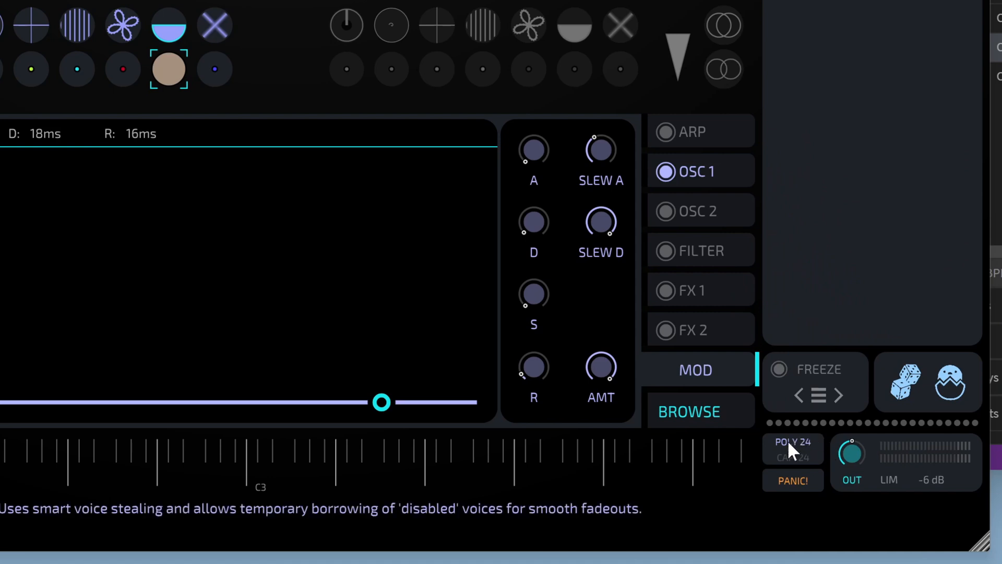
Change the voice count from POLY 24 to POLY 12
left_click(797, 440)
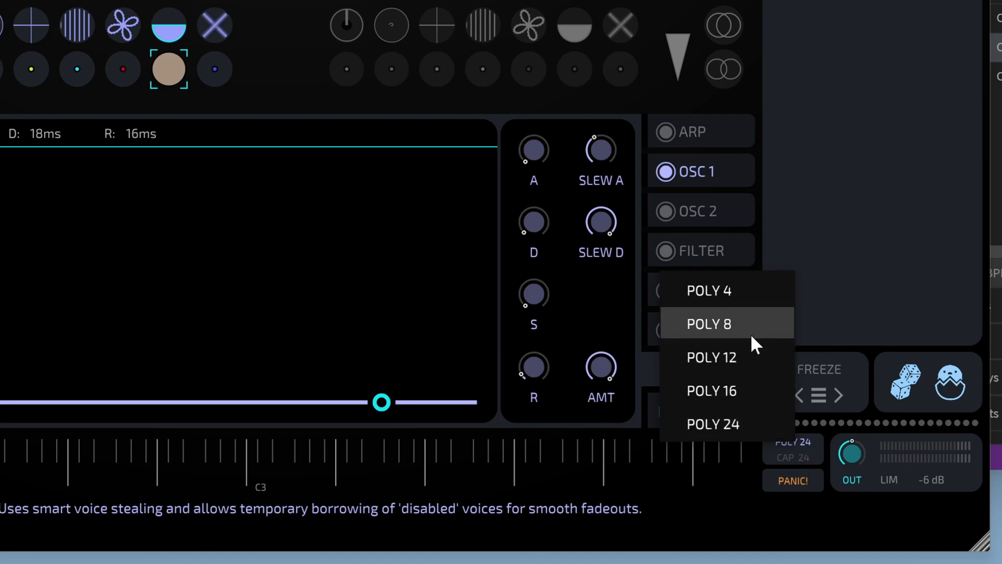
left_click(752, 350)
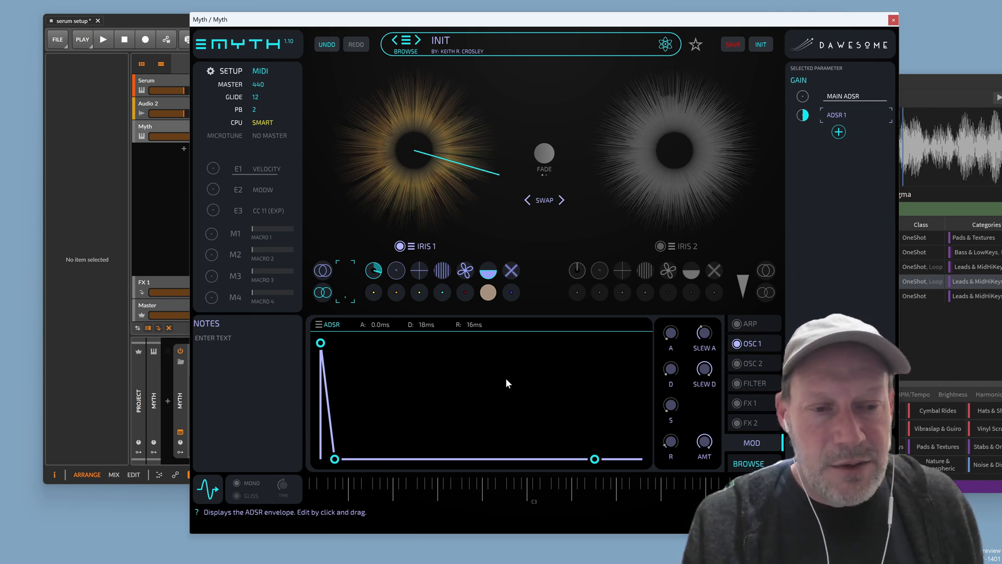
Switch to the OSC 1 chain and bring up its add-module list
left_click(746, 343)
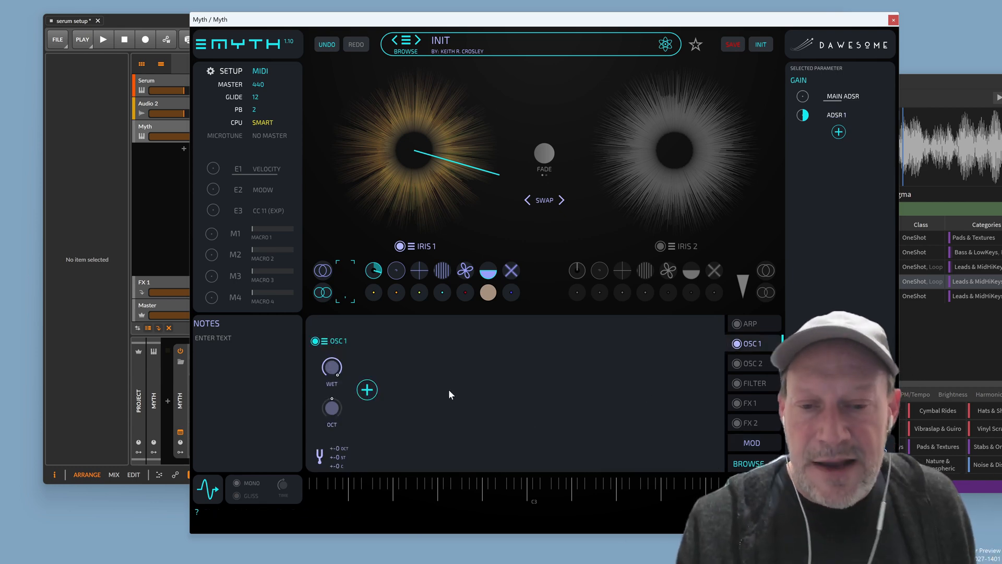
left_click(366, 391)
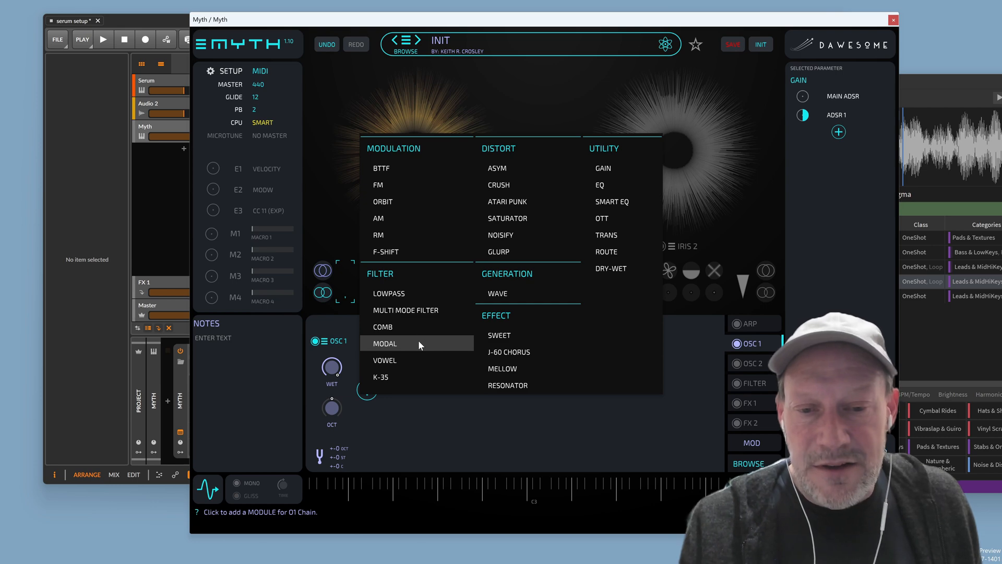
Add a COMB filter to OSC 1 and cycle through its modes, including PHYSIS
left_click(405, 327)
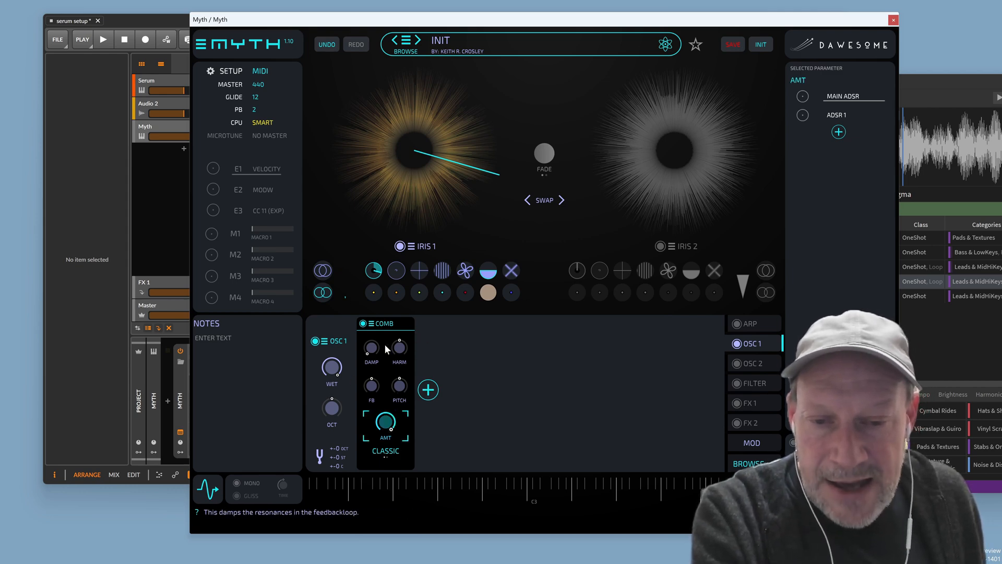
left_click(389, 454)
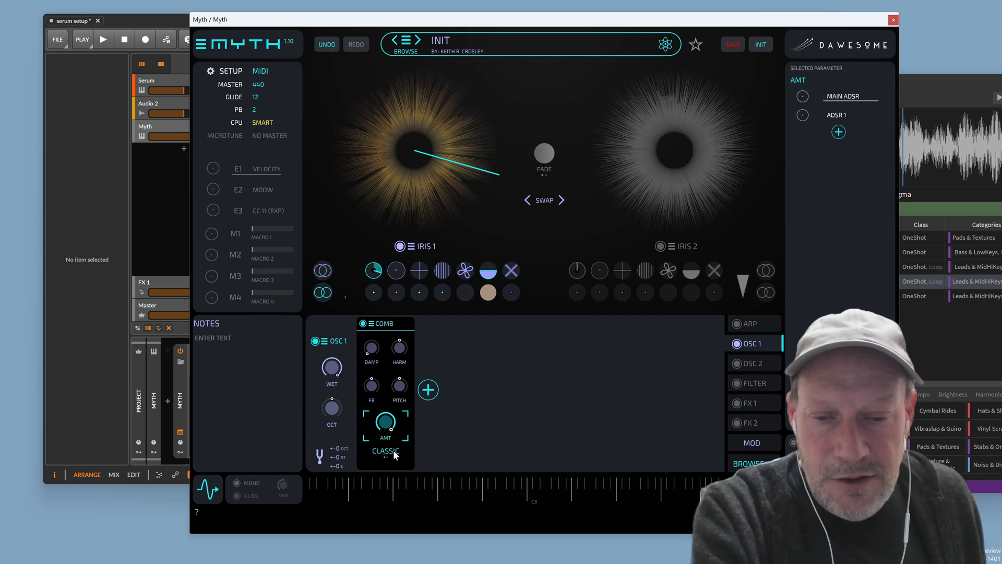
left_click(395, 452)
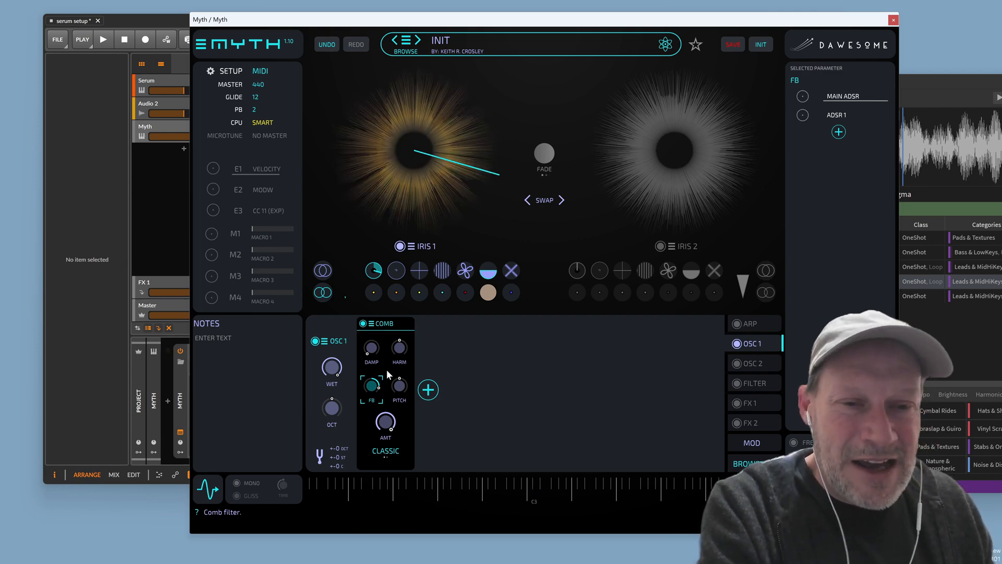
Lower the COMB module's FB knob into negative feedback
left_click_drag(374, 401, 368, 477)
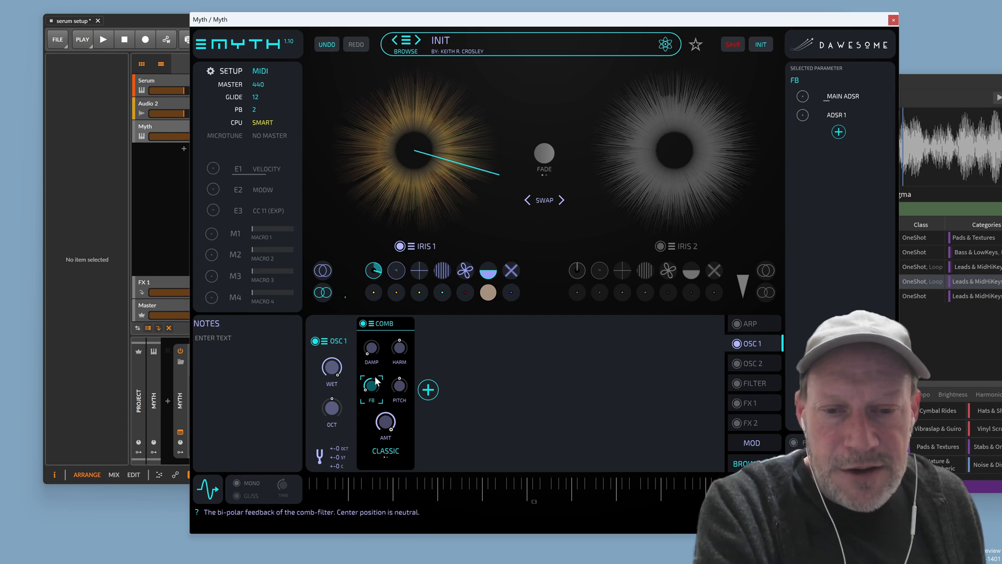
Exchange the COMB module for a MODAL filter through its module options
left_click(371, 324)
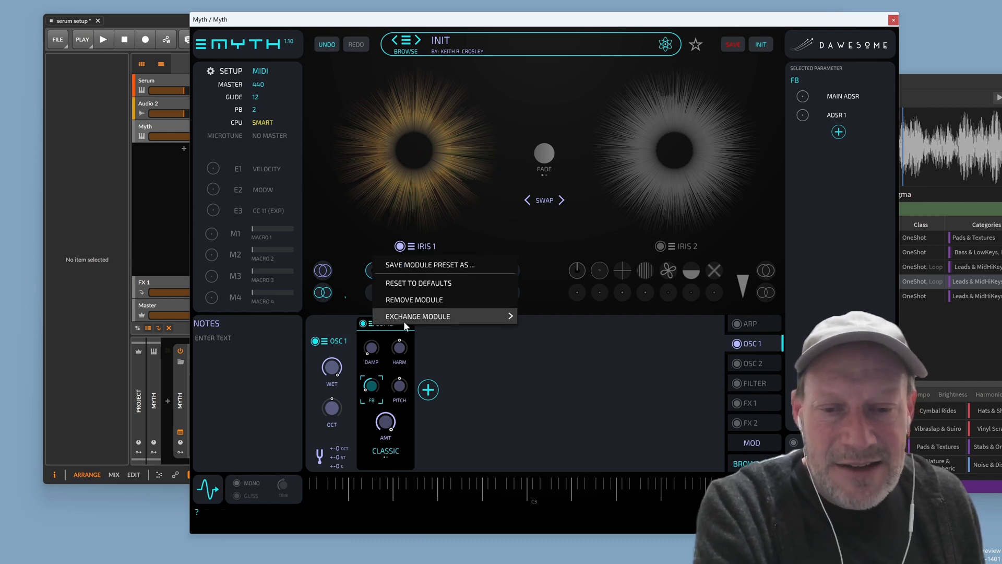
mouse_move(419, 316)
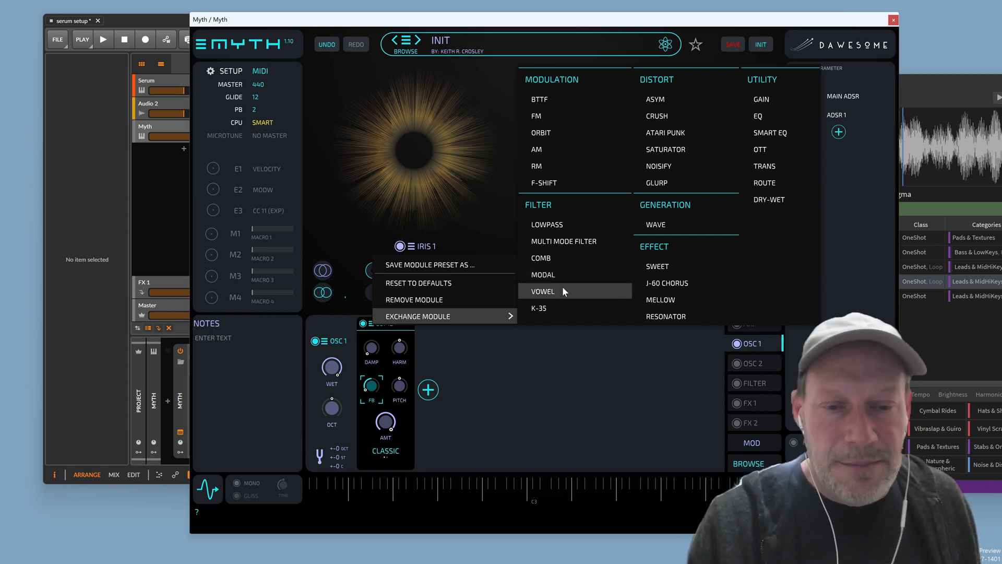
left_click(555, 274)
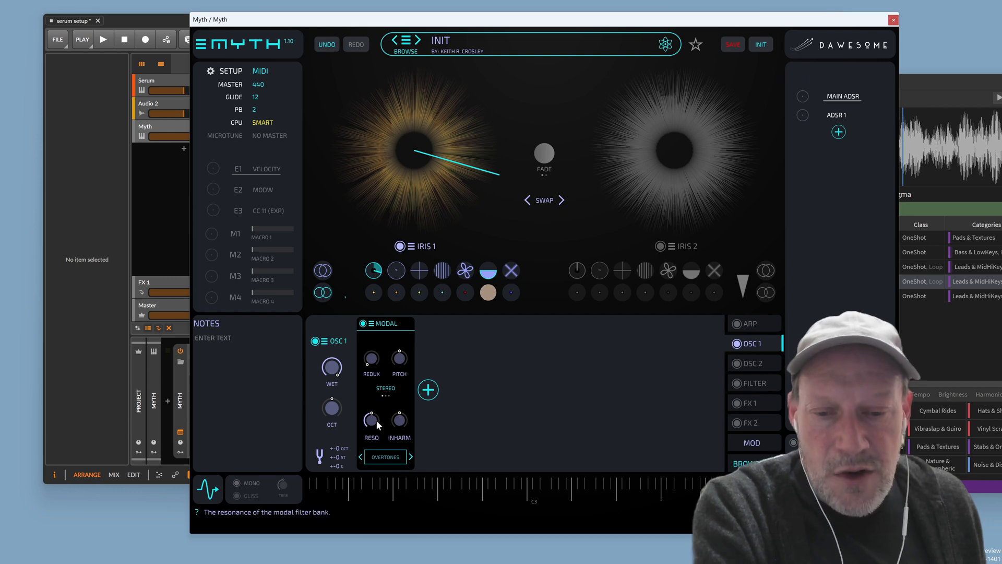
Nudge the Modal RESO knob up slightly and open the OVERTONES source list
left_click_drag(376, 420, 377, 408)
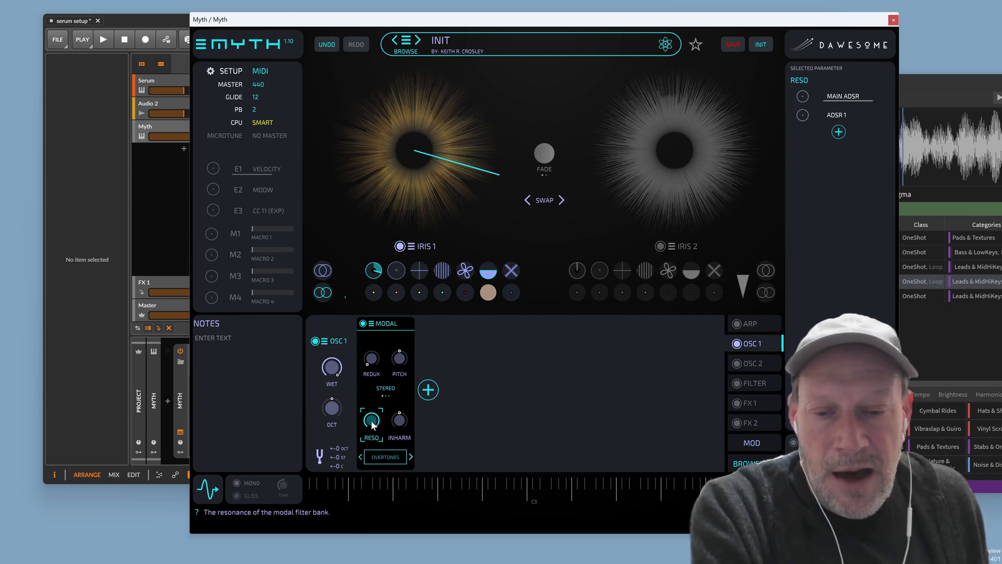
left_click(389, 456)
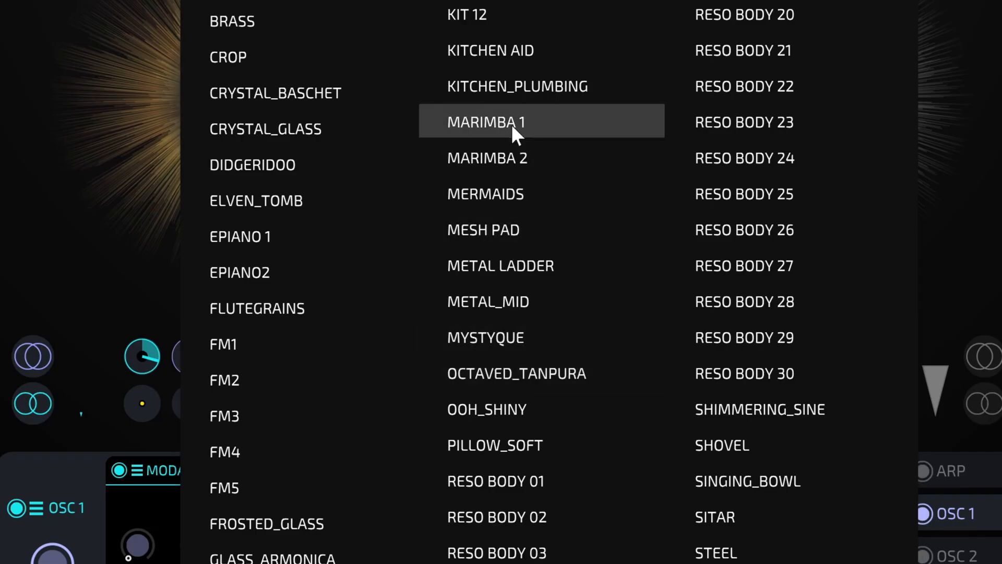
Choose MARIMBA 1 as the Modal filter's overtone source
left_click(545, 163)
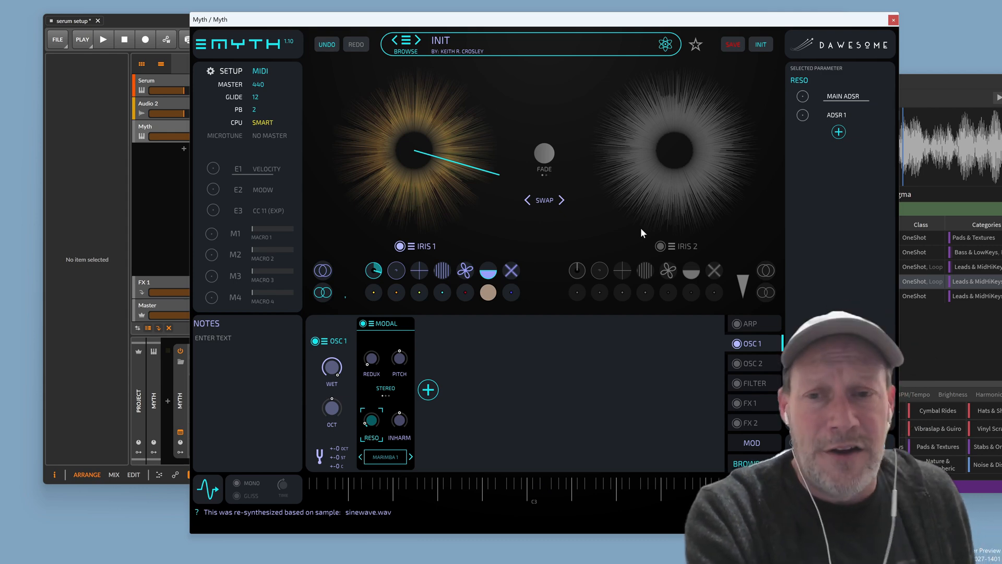
Let E1 Velocity scale ADSR 1's AMT, then return to the OSC 1 Modal filter
left_click(848, 115)
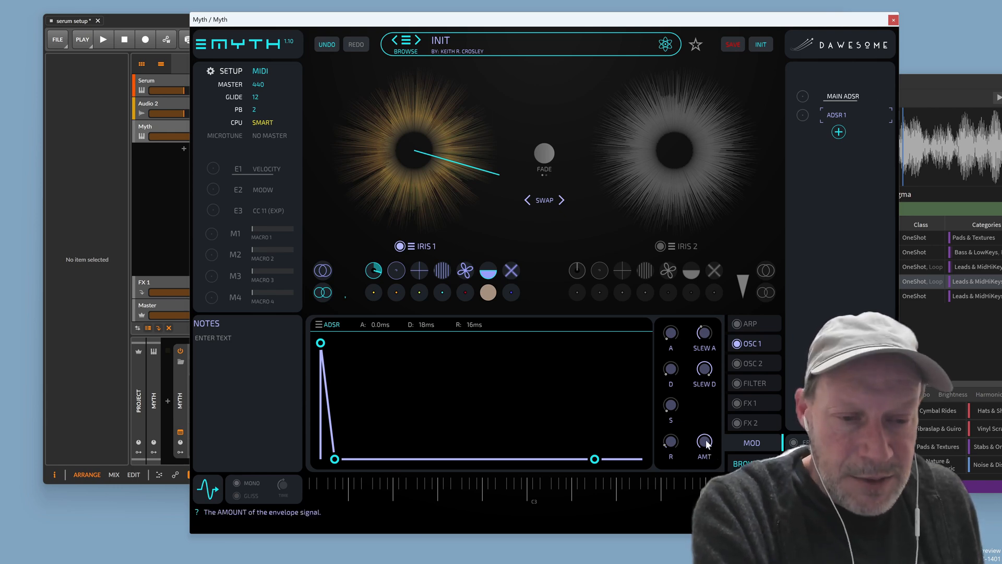
left_click(705, 455)
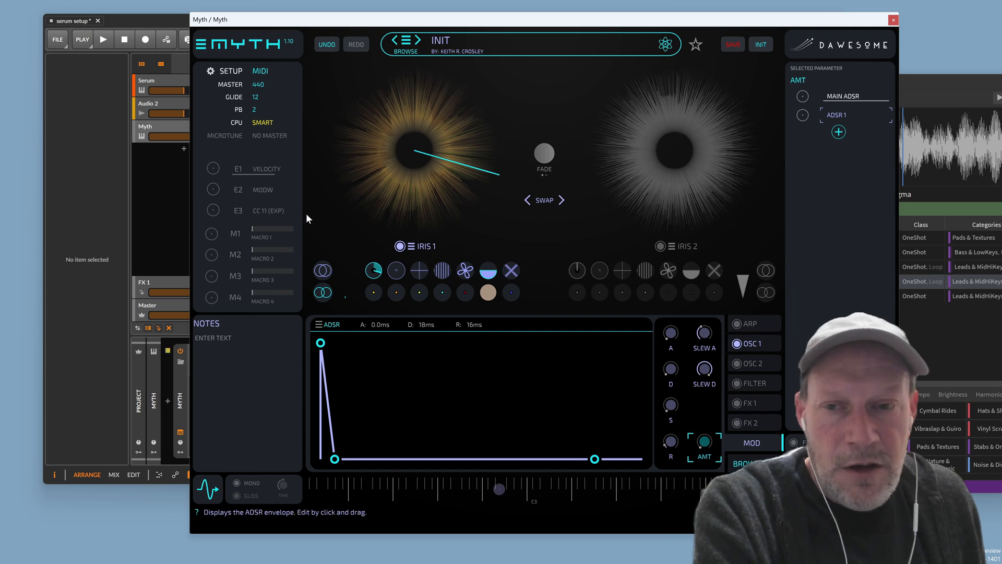
left_click_drag(217, 172, 231, 83)
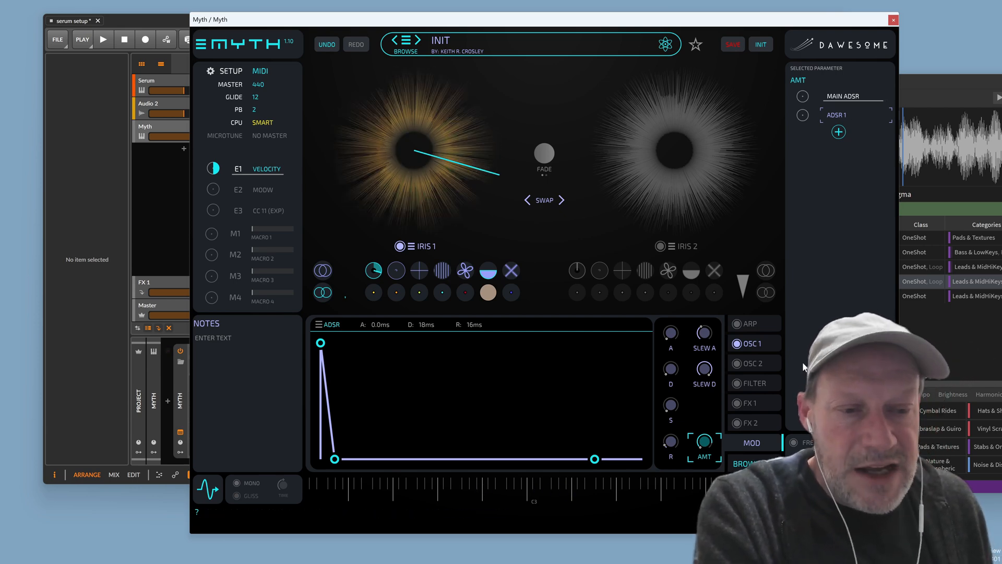
left_click(752, 343)
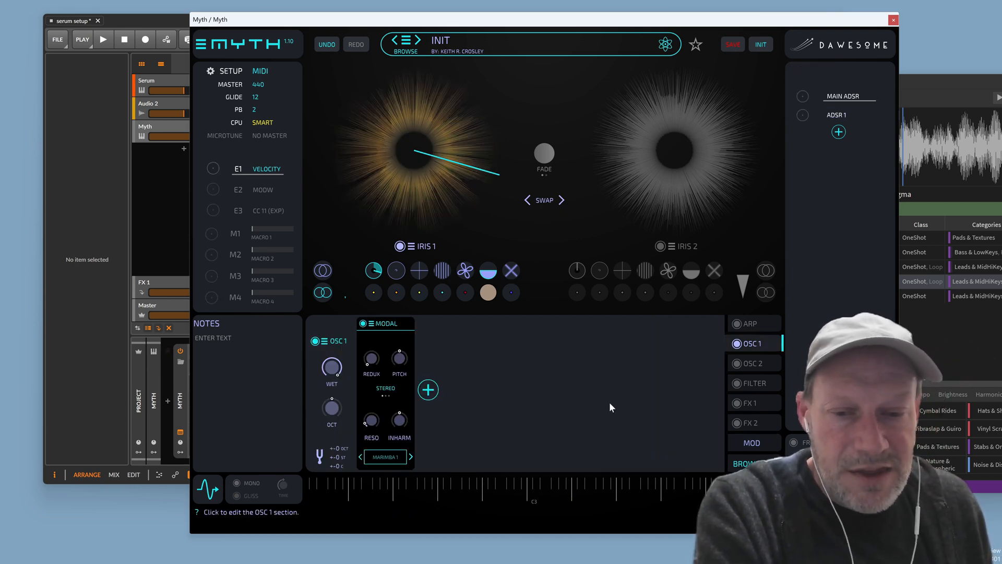
Replace the Modal filter's Marimba 1 with another KRC Modal preset, then select Iris 1's Dirt transformer
left_click(371, 420)
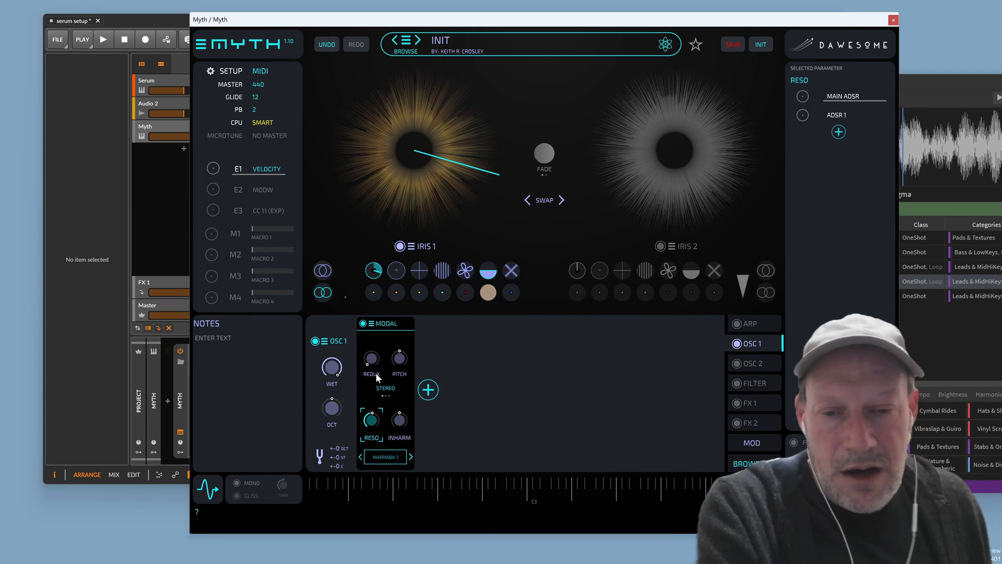
left_click(371, 324)
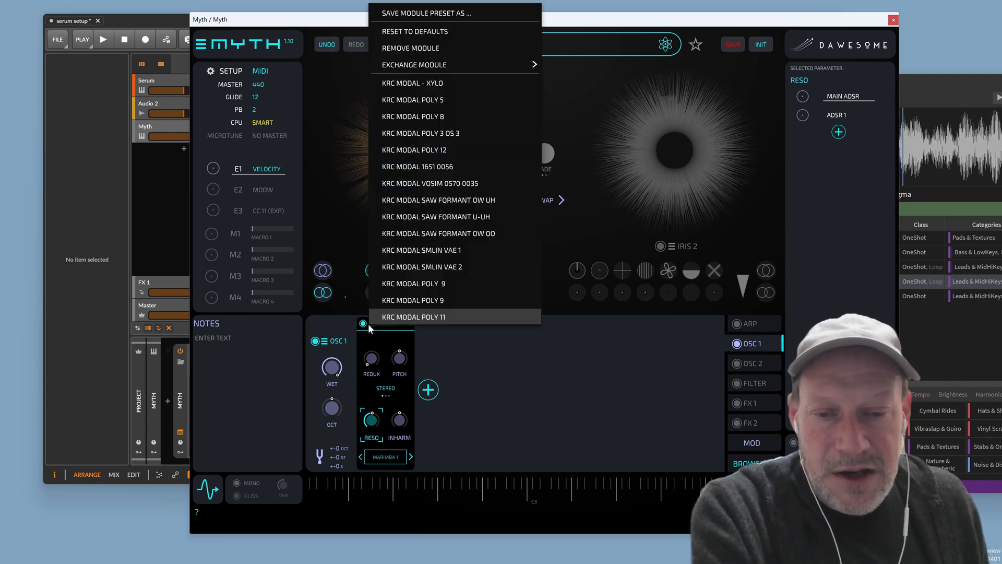
left_click(459, 82)
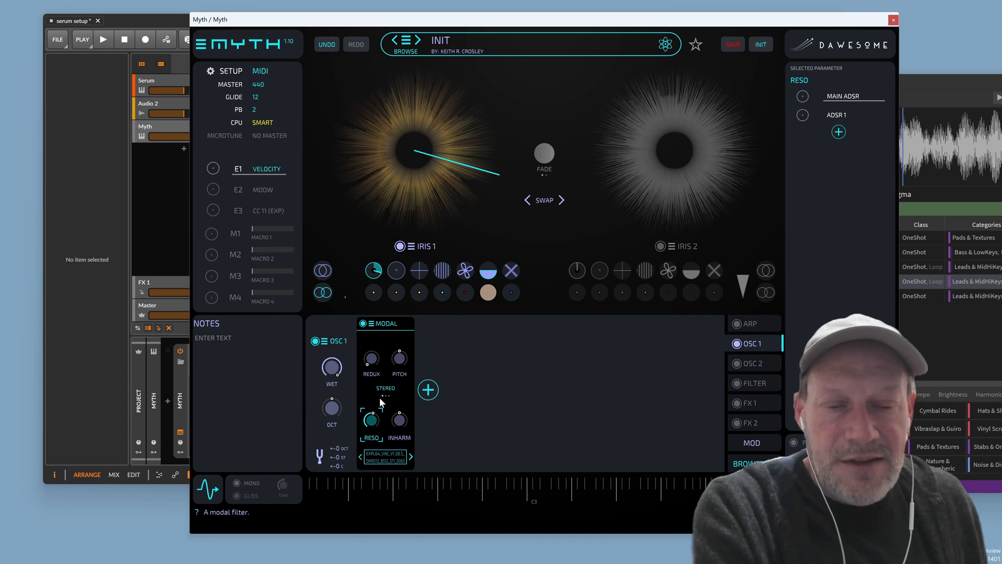
left_click(489, 296)
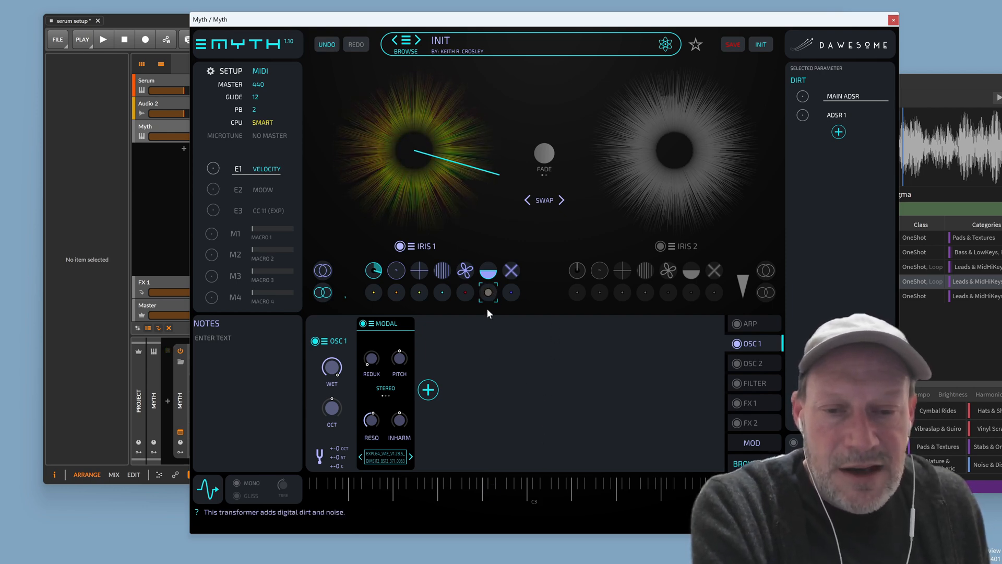
A/B the Modal filter on and off, then let velocity modulate the Dirt amount
left_click(363, 323)
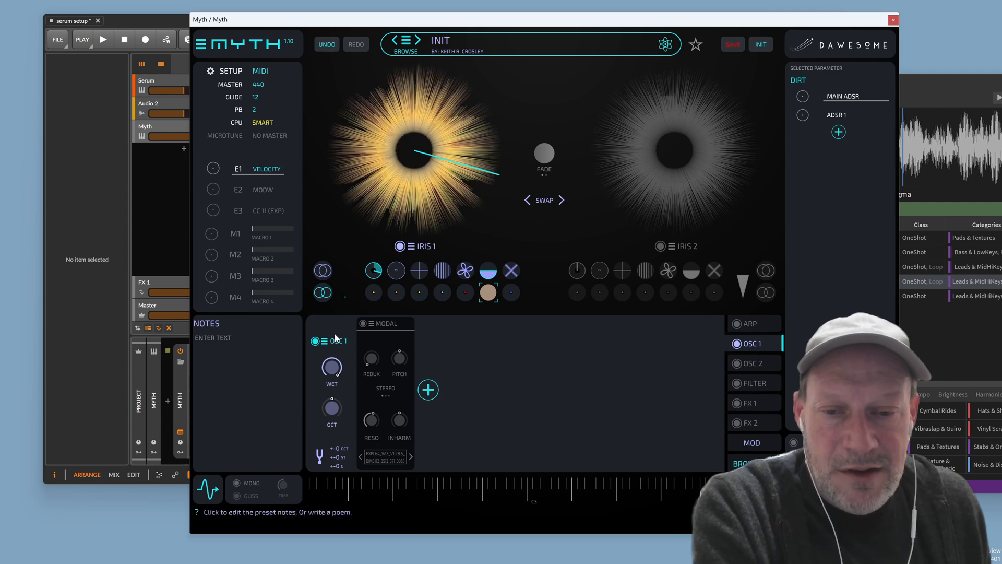
left_click(363, 324)
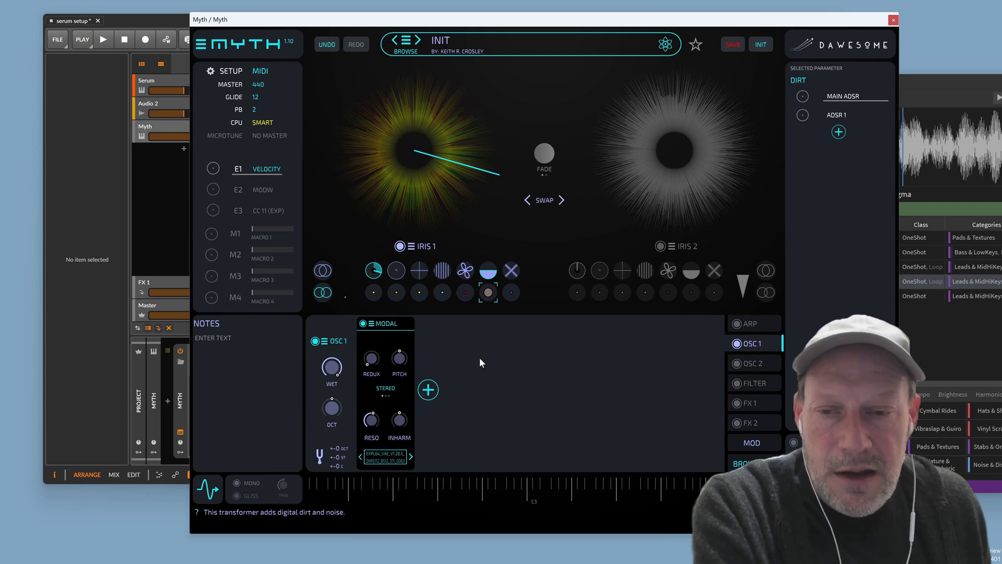
left_click_drag(208, 172, 214, 158)
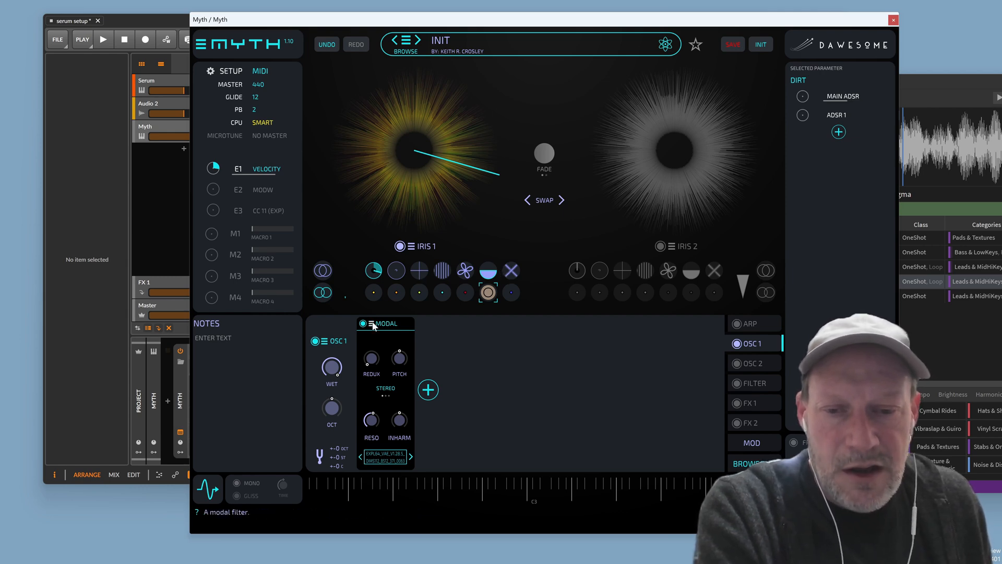
Cycle Iris 1's layer filter to another mode and make velocity modulate it
left_click(444, 272)
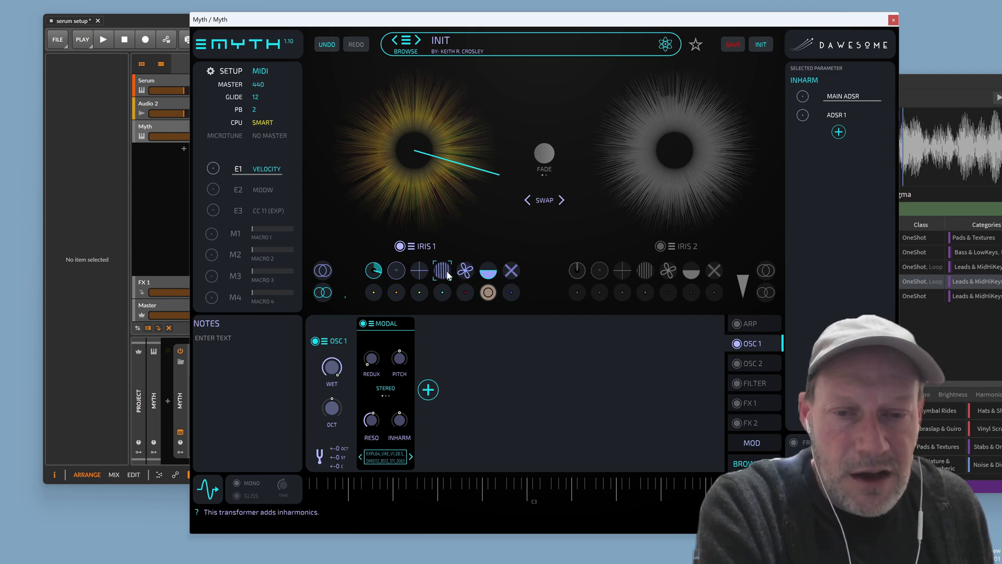
mouse_move(493, 272)
left_mouse_down()
mouse_move(481, 306)
mouse_move(504, 282)
mouse_move(504, 259)
mouse_move(496, 310)
mouse_move(512, 277)
mouse_move(510, 244)
mouse_move(509, 285)
left_mouse_up()
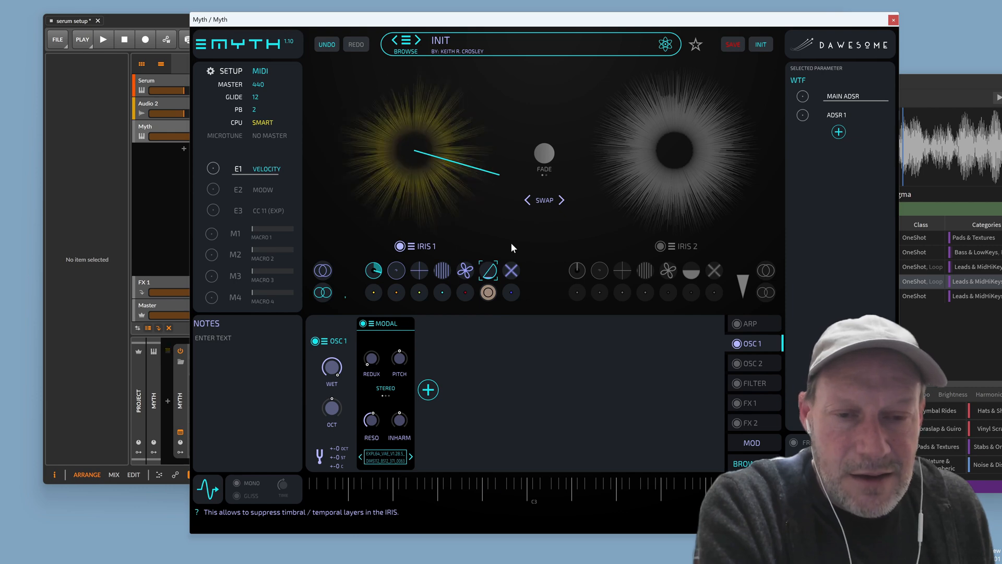
left_click(493, 272)
left_click(495, 270)
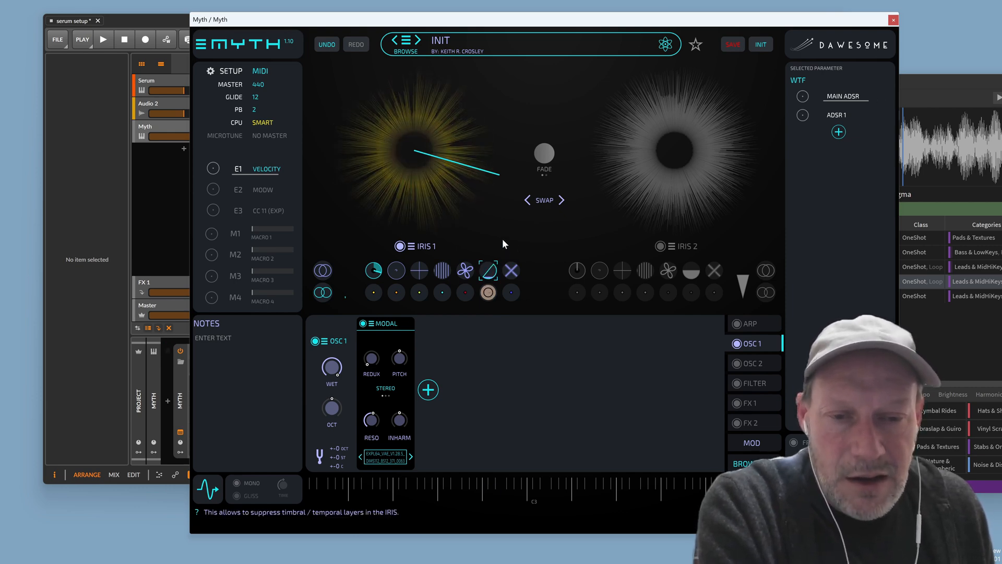
left_click_drag(213, 168, 209, 199)
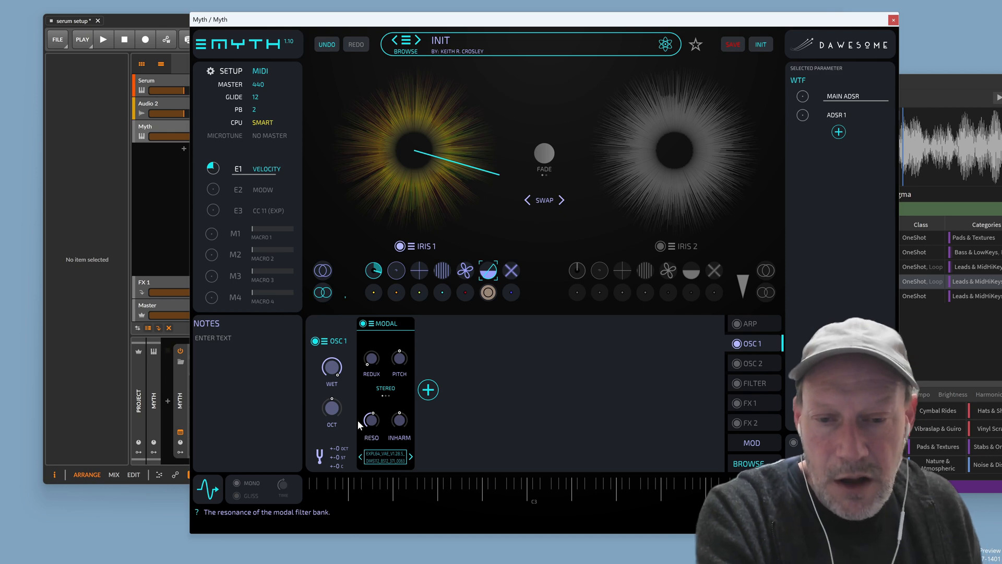
left_click(397, 360)
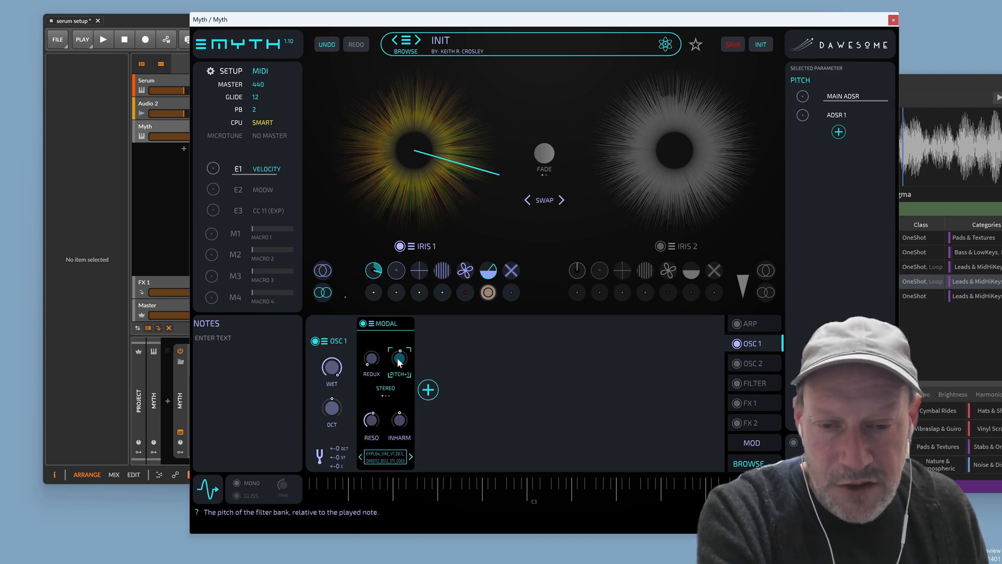
left_click_drag(400, 356, 410, 346)
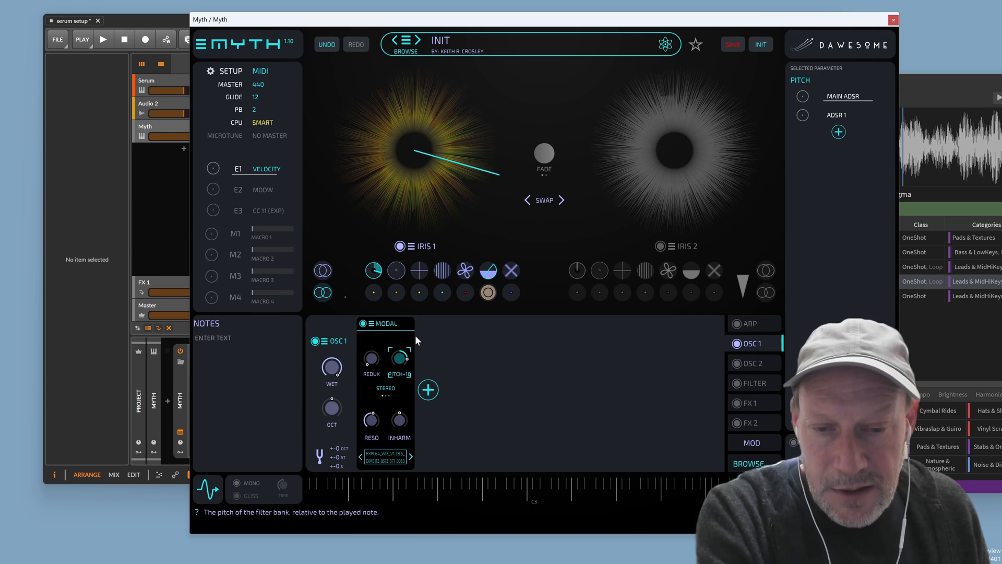
left_click_drag(414, 339, 409, 367)
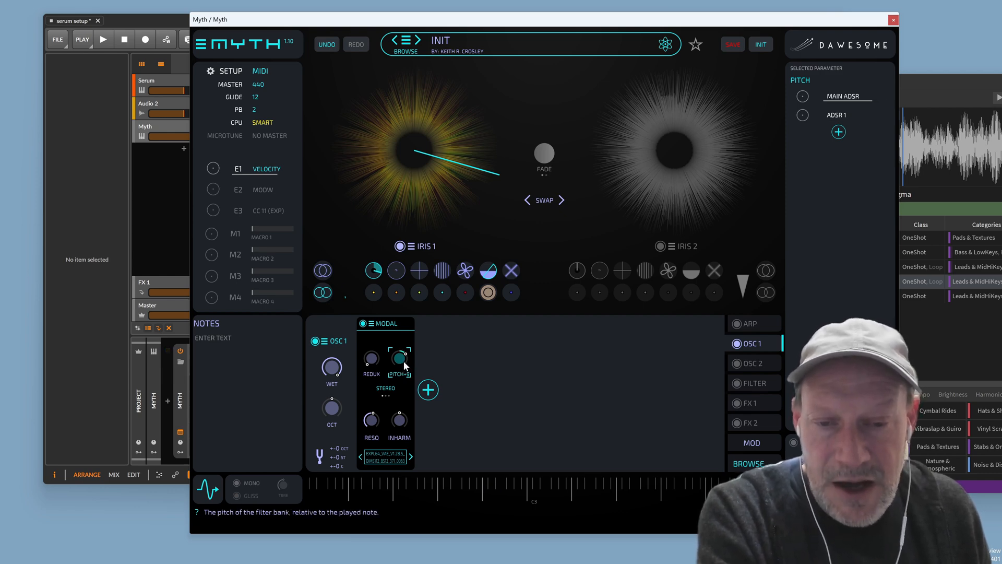
double_click(399, 364)
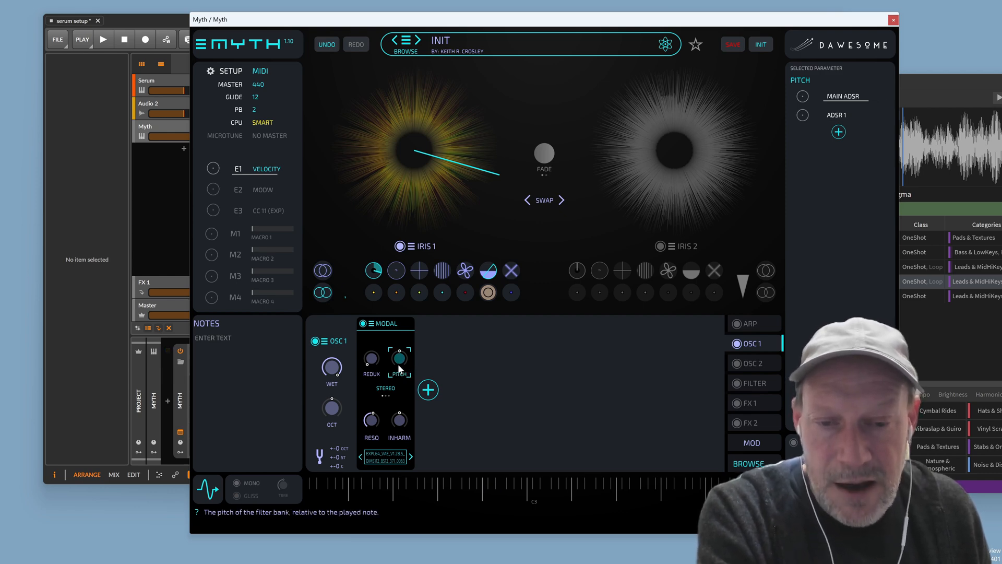
Choose CHOOSE WAV... for the Modal sample and browse KRC Waveforms Collection into polygonal_waveforms_32_bit
left_click(393, 456)
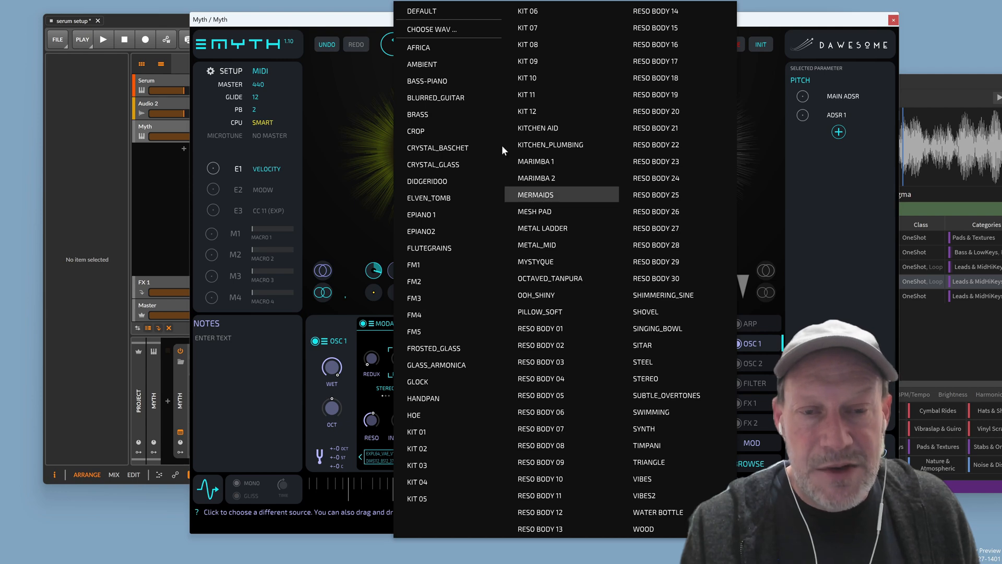
left_click(432, 30)
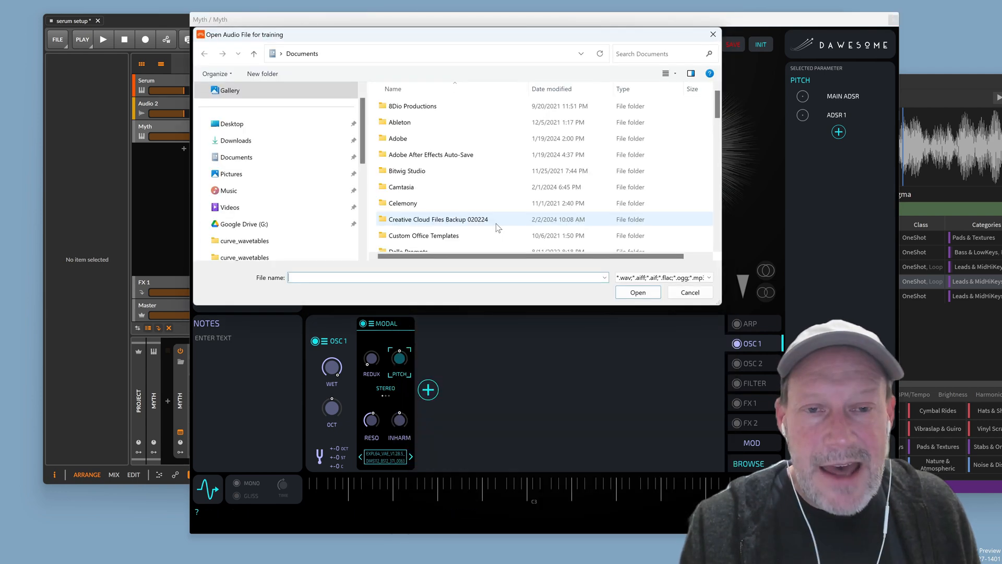
scroll(328, 232, "down", 1)
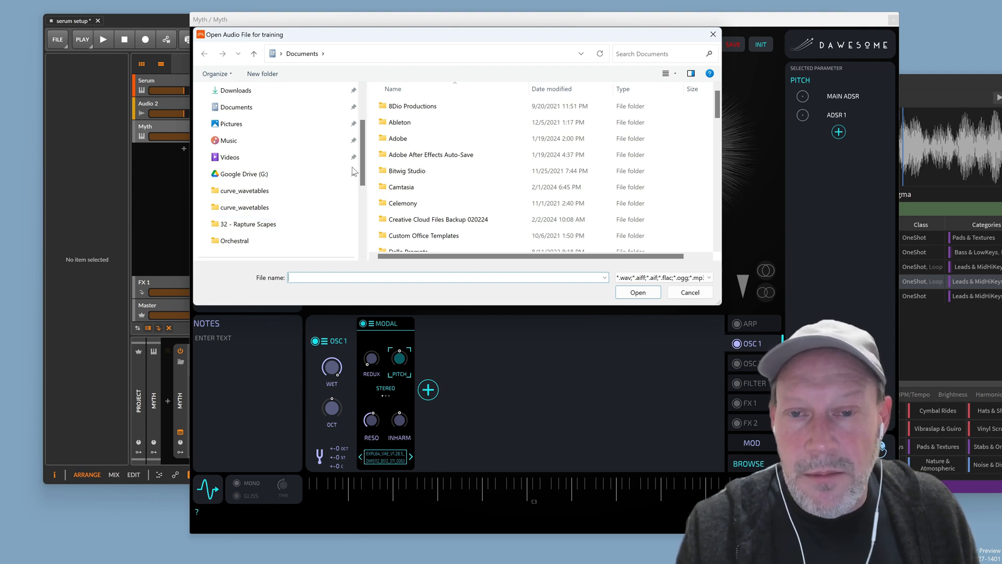
left_click(278, 191)
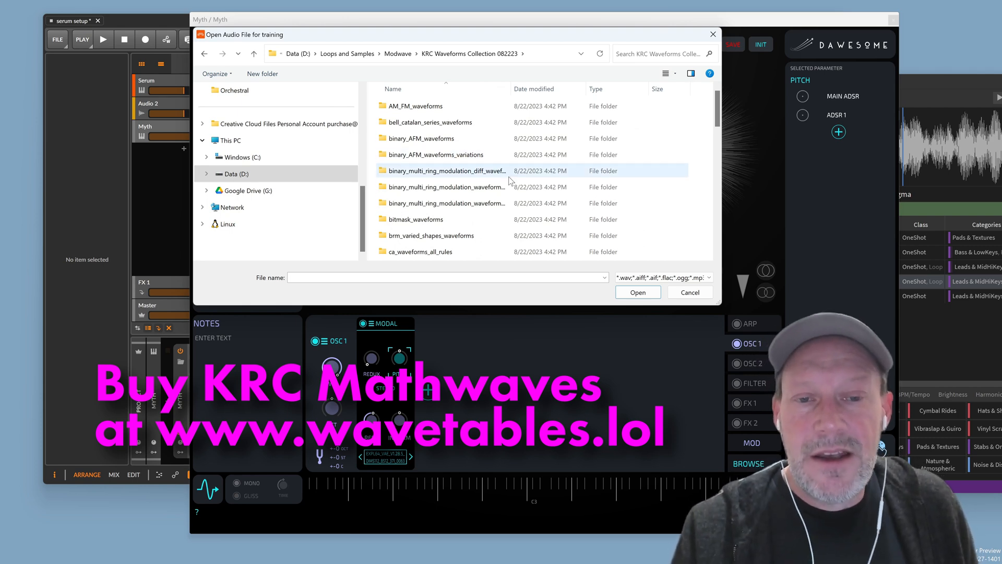
scroll(490, 182, "down", 2)
scroll(490, 190, "down", 3)
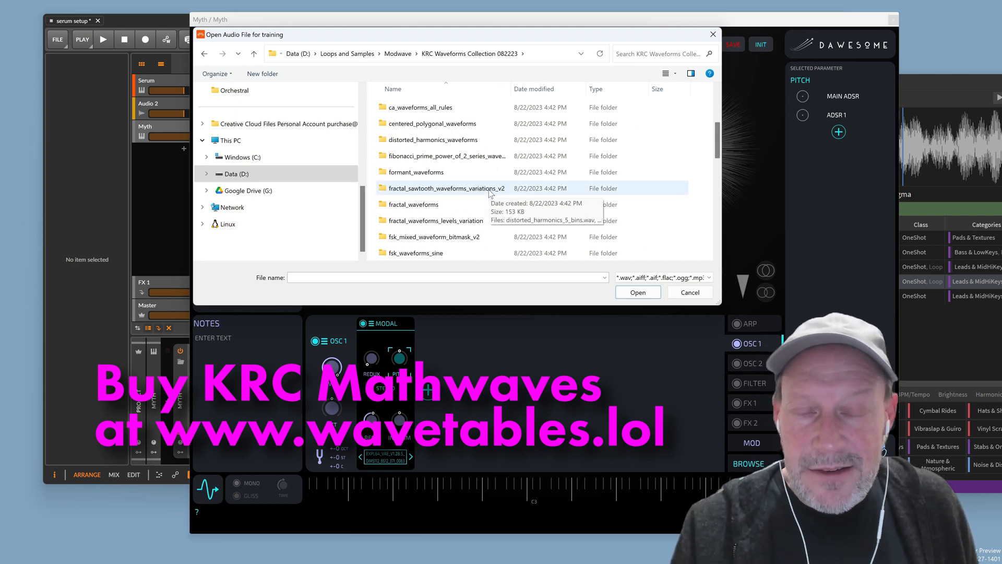
scroll(490, 194, "down", 5)
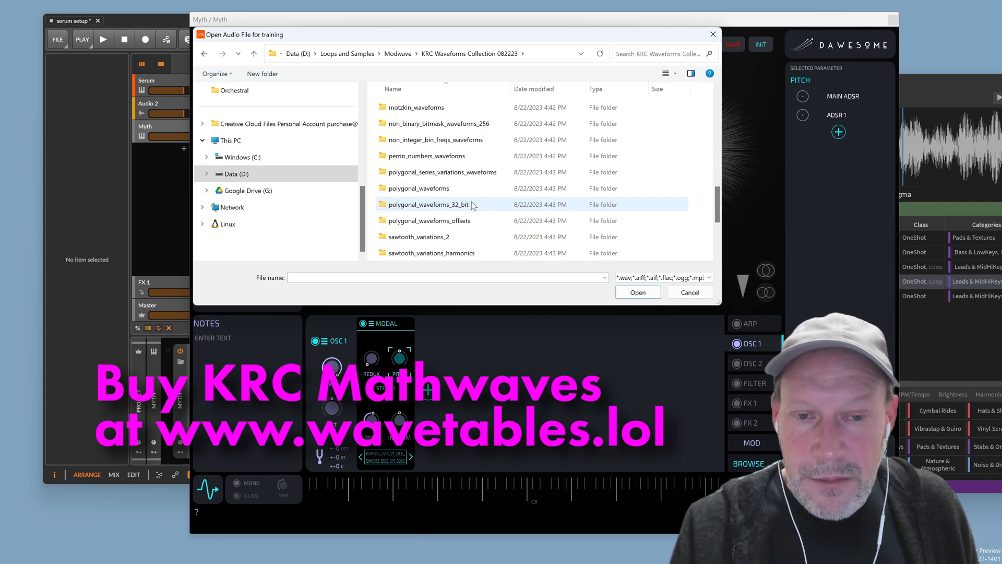
double_click(473, 204)
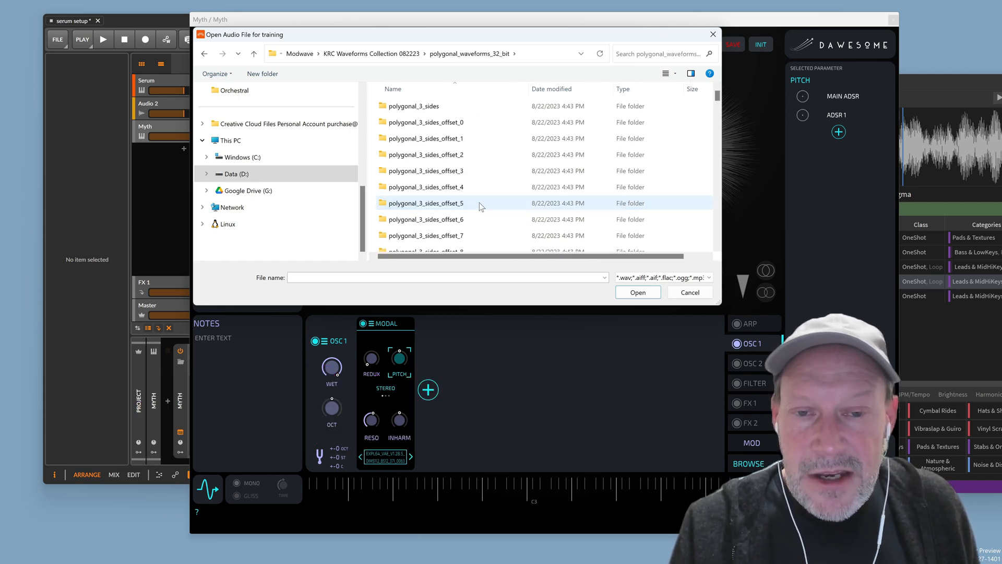
Open polygonal_15_sides_offset_0, widen the name column, and select poly_15_sides_1_base_18_harm.wav
scroll(479, 203, "down", 2)
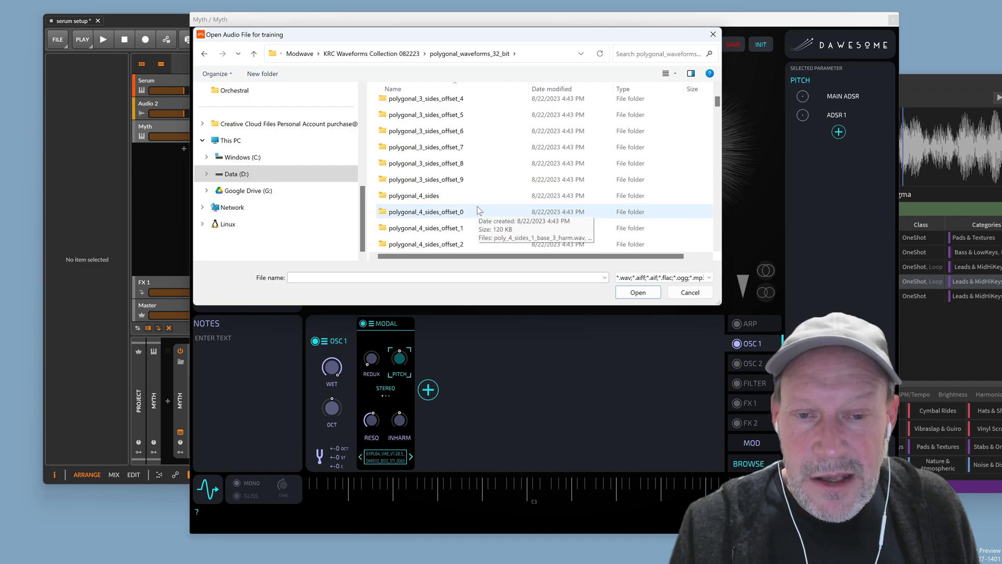
scroll(476, 204, "down", 17)
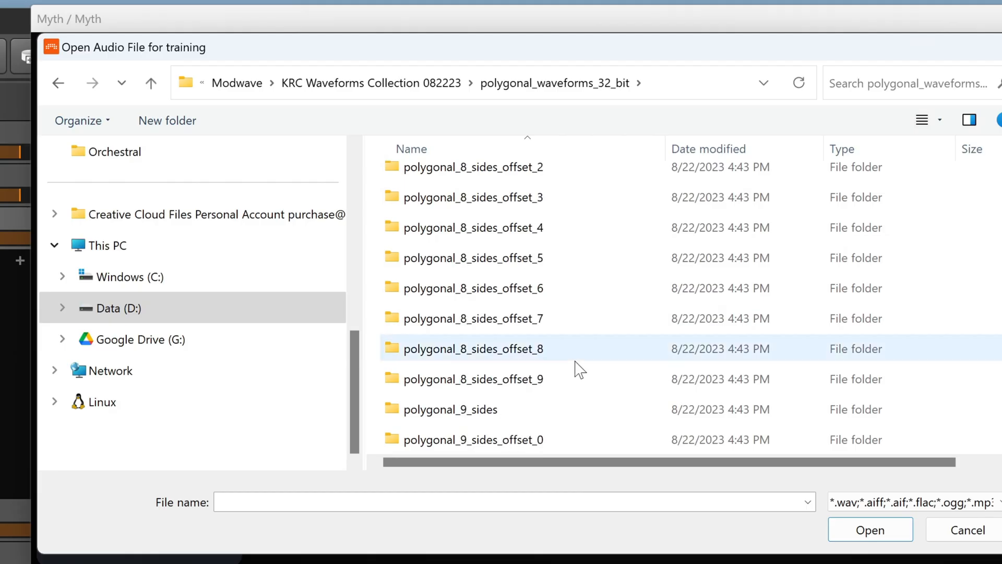
scroll(578, 370, "down", 16)
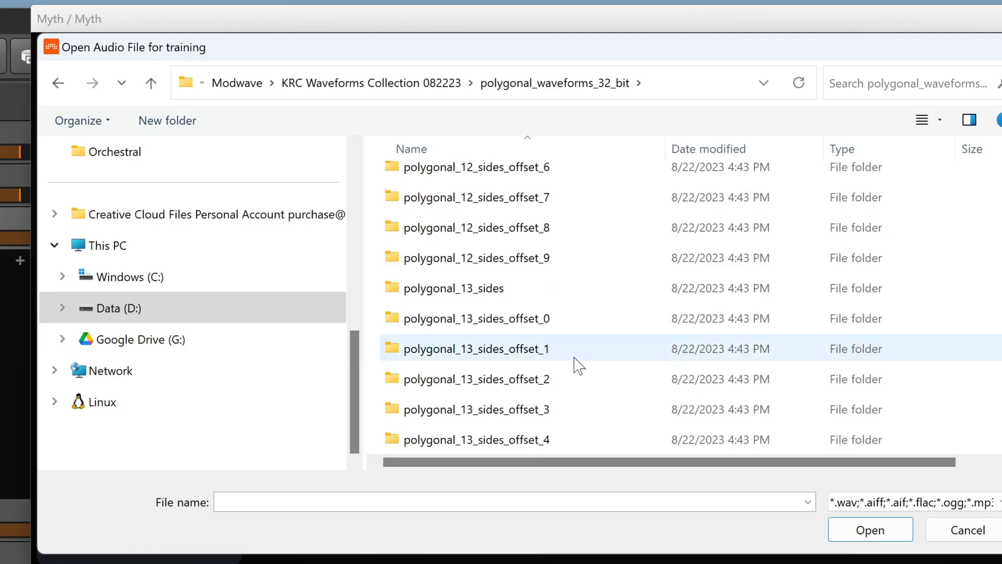
scroll(573, 356, "down", 9)
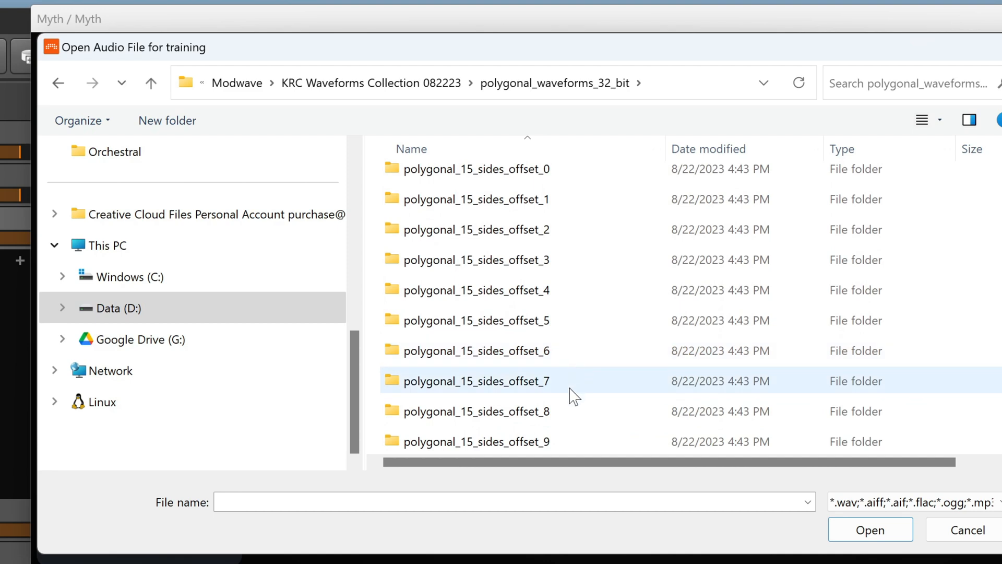
scroll(555, 349, "up", 2)
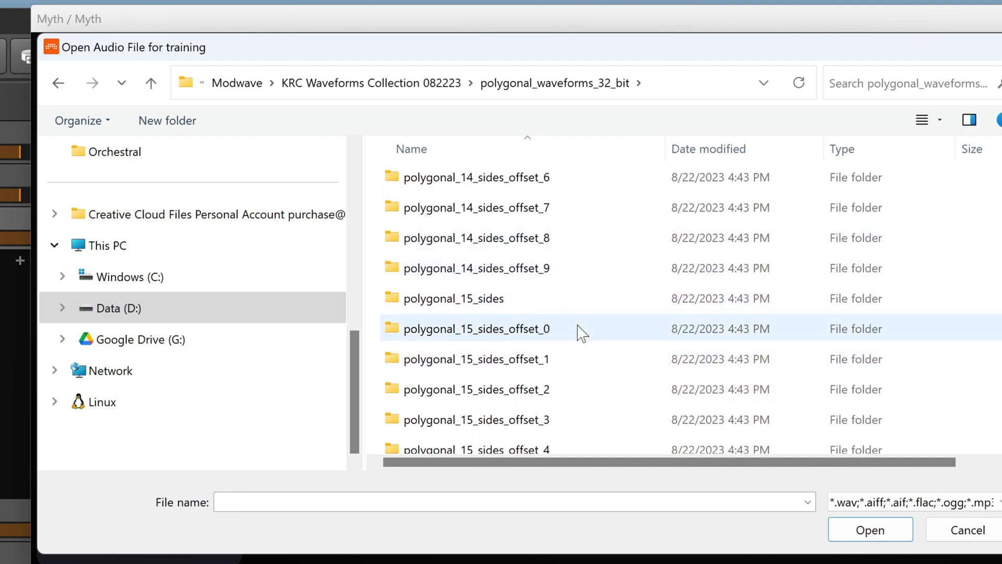
left_click(574, 328)
double_click(574, 328)
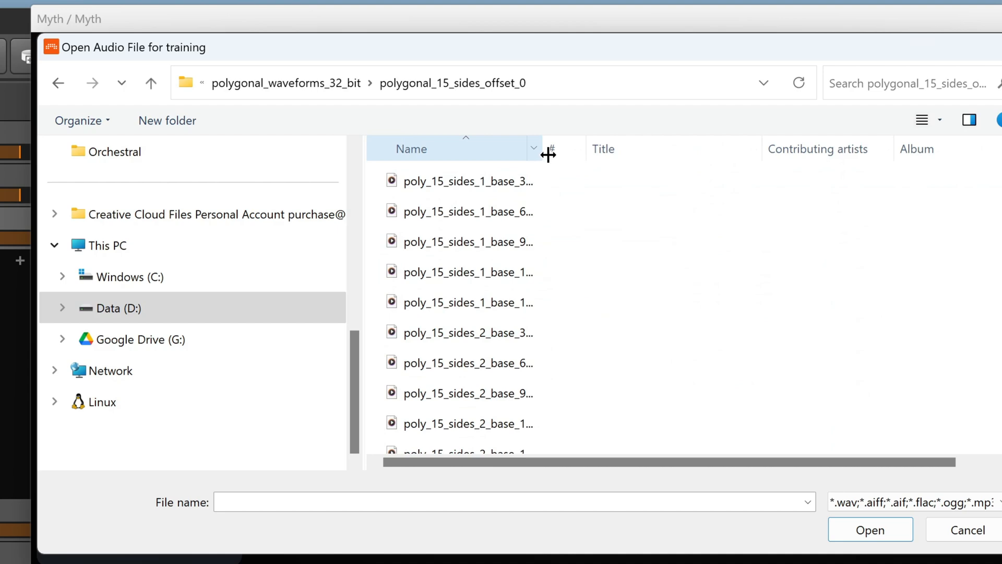
left_click_drag(548, 155, 653, 159)
left_click(574, 303)
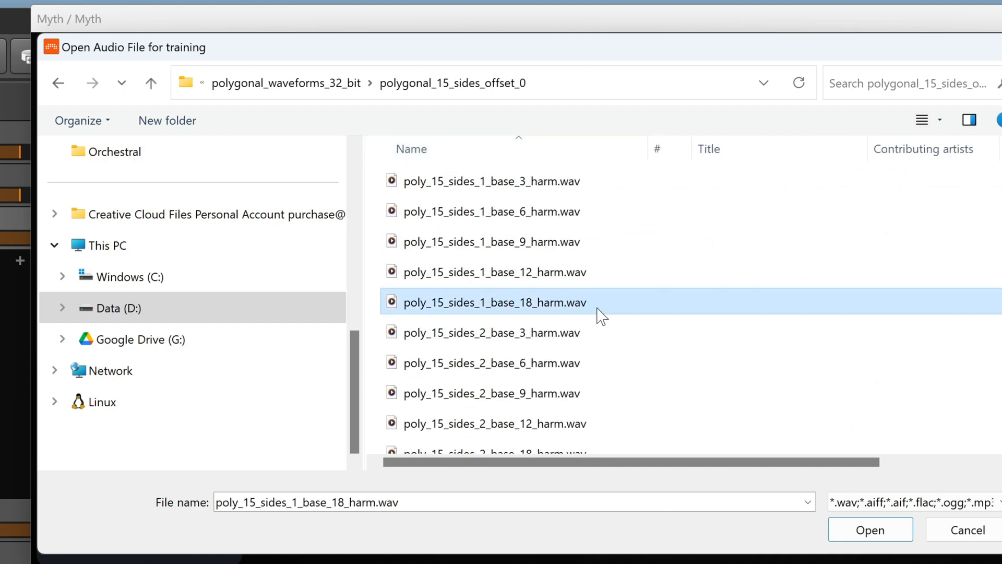
Load poly_15_sides_1_base_18_harm.wav into Modal, then reopen the chooser at KRC Waveforms Collection
left_click(867, 531)
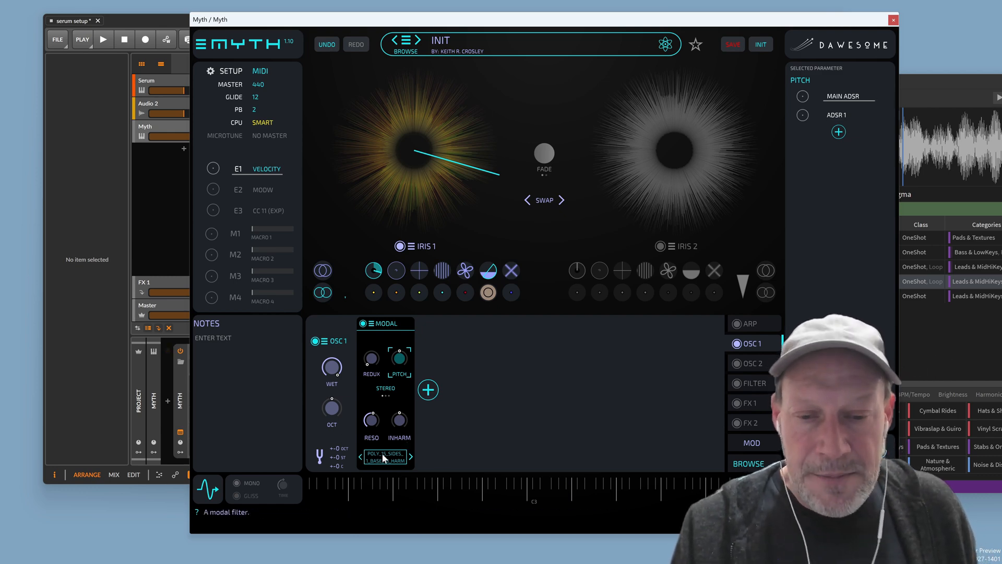
left_click(393, 458)
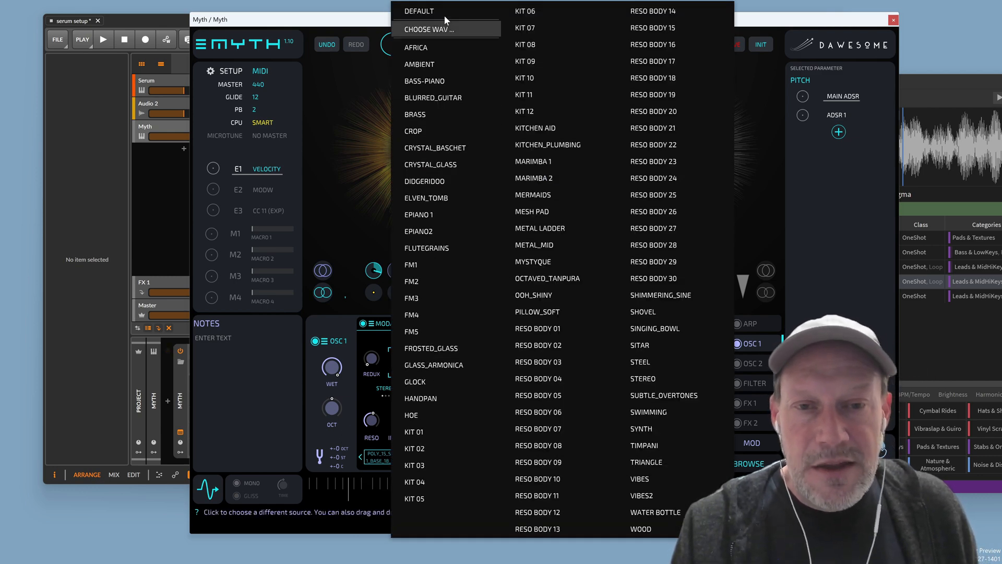
left_click(438, 31)
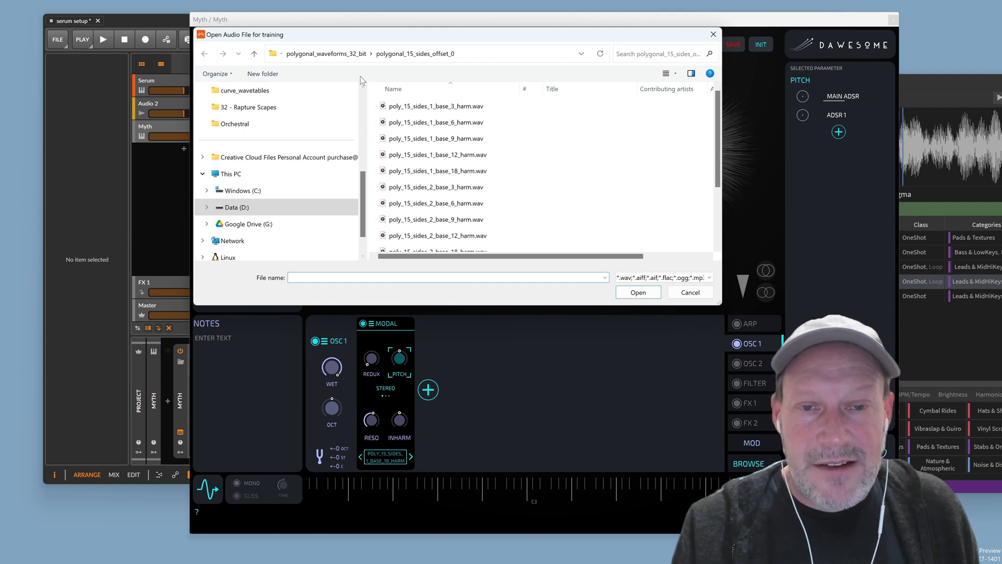
left_click(307, 54)
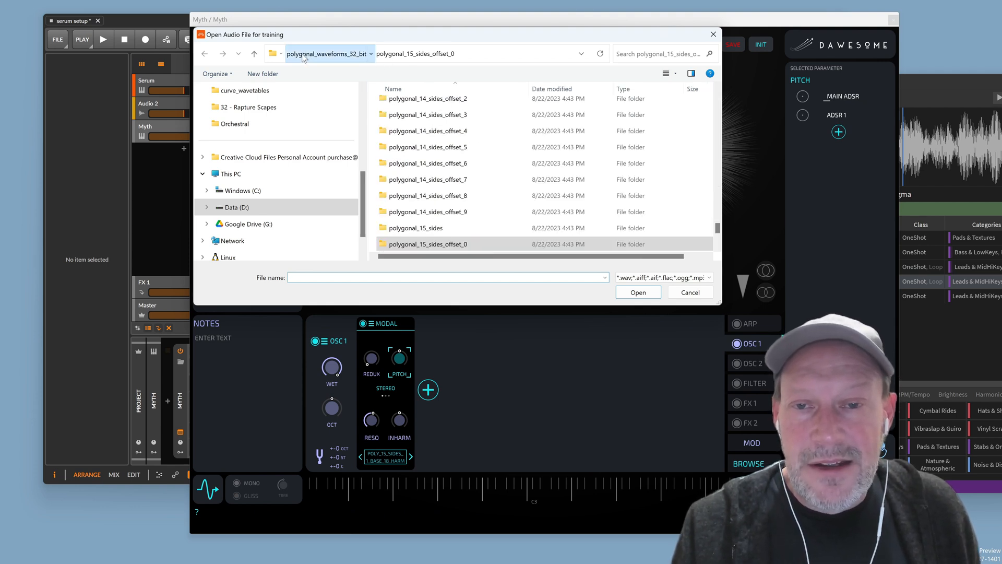
left_click(254, 54)
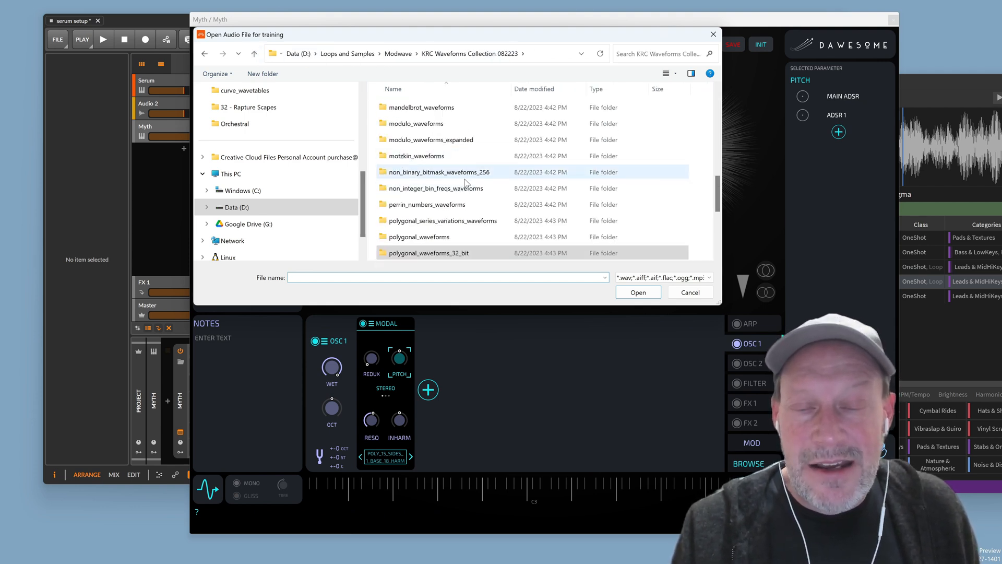
scroll(493, 200, "down", 3)
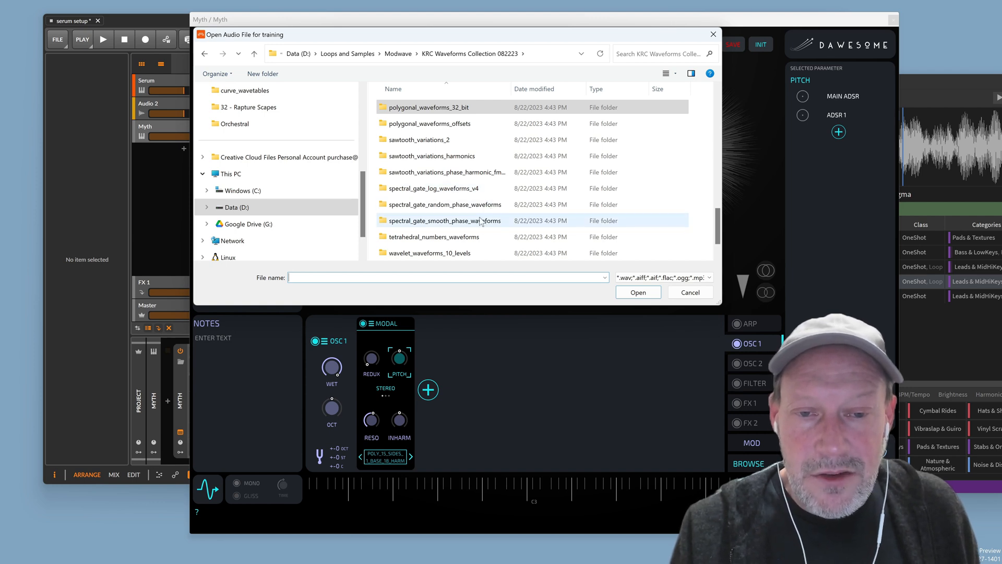
Load spectral_gate_smooth_phase_037.wav from spectral_gate_smooth_phase_waveforms as the Modal source
double_click(480, 221)
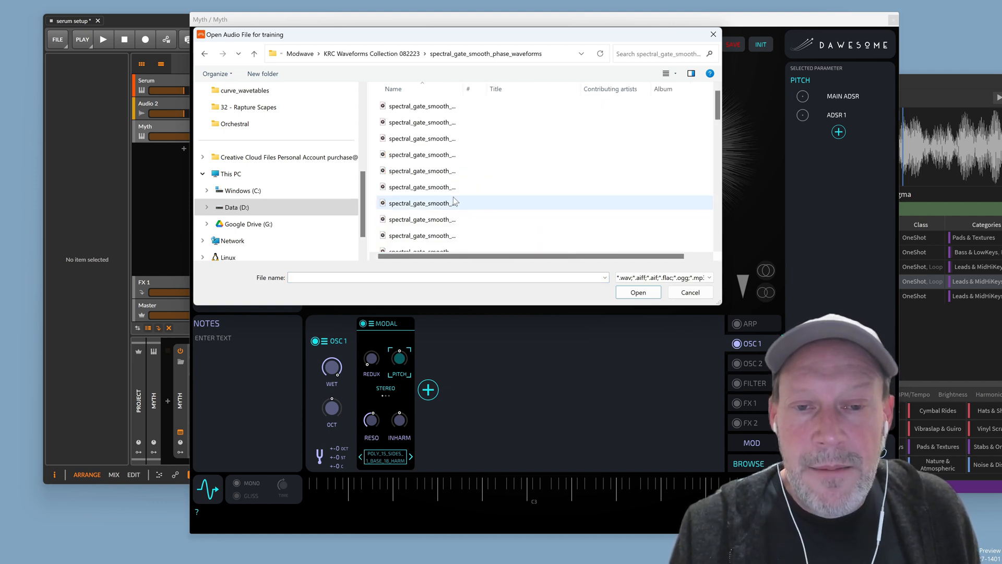
left_click_drag(465, 89, 555, 101)
scroll(493, 179, "down", 8)
scroll(493, 188, "down", 2)
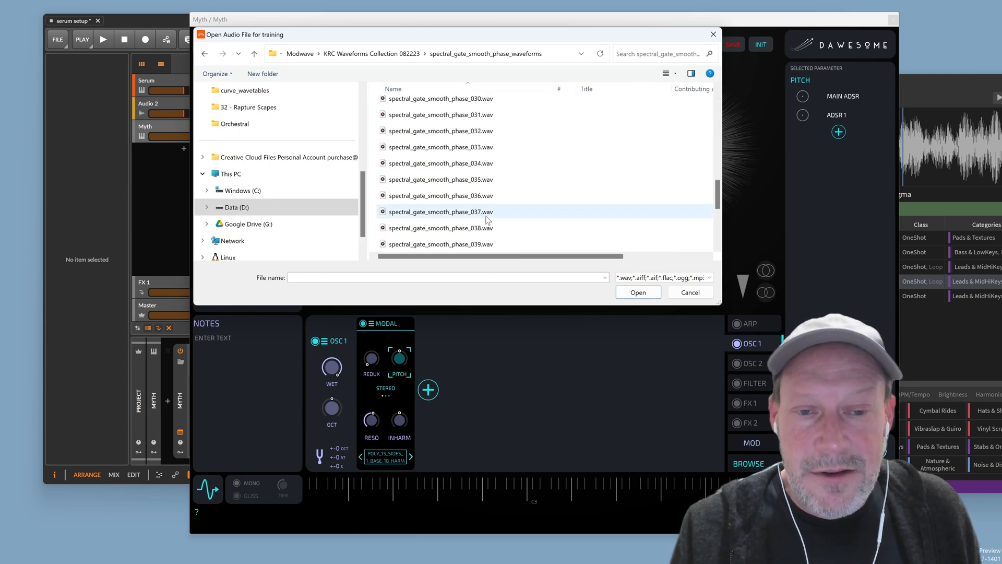
left_click(488, 212)
left_click(639, 294)
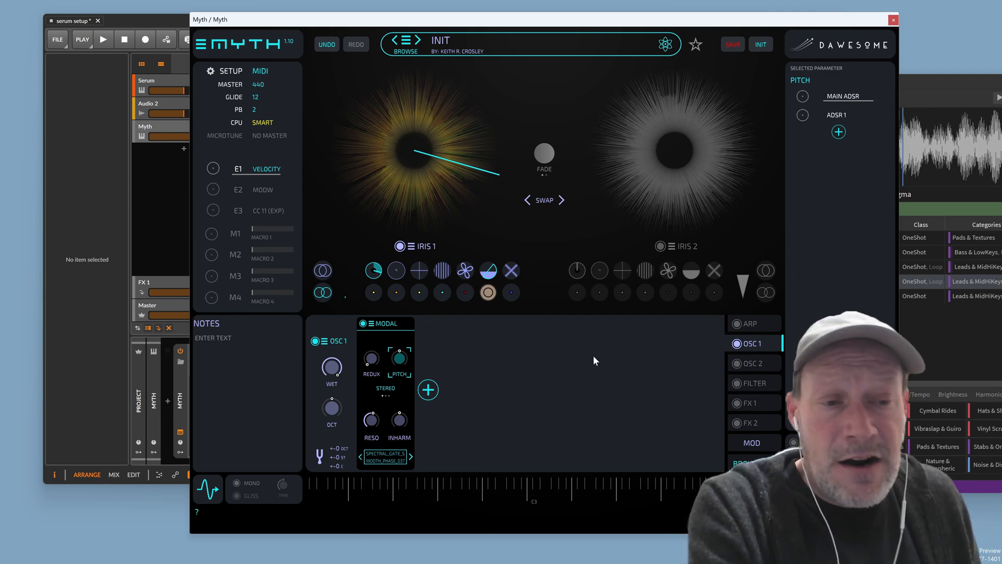
Add a Utility > GAIN module to OSC 1 and move it left of MODAL
left_click(429, 390)
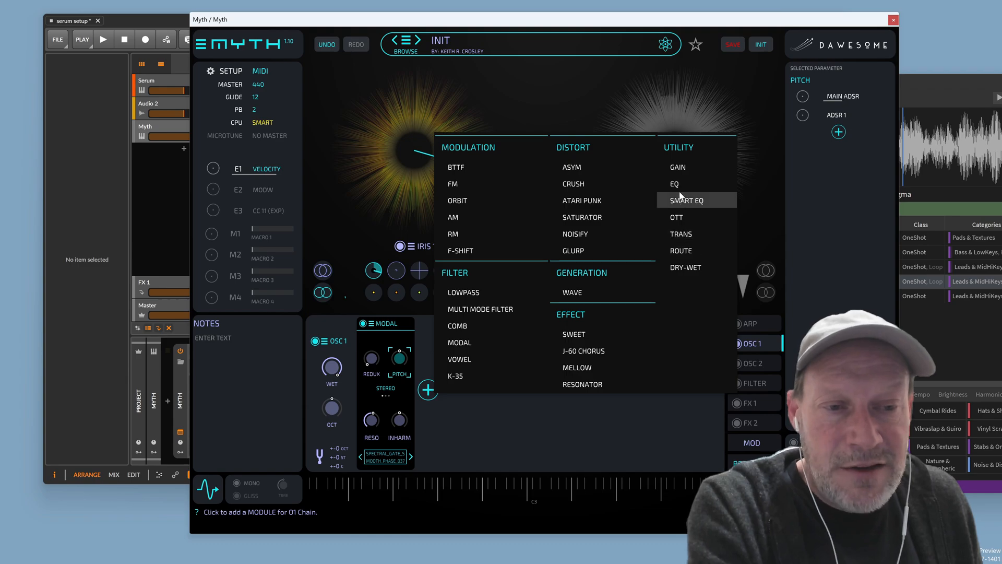
left_click(688, 167)
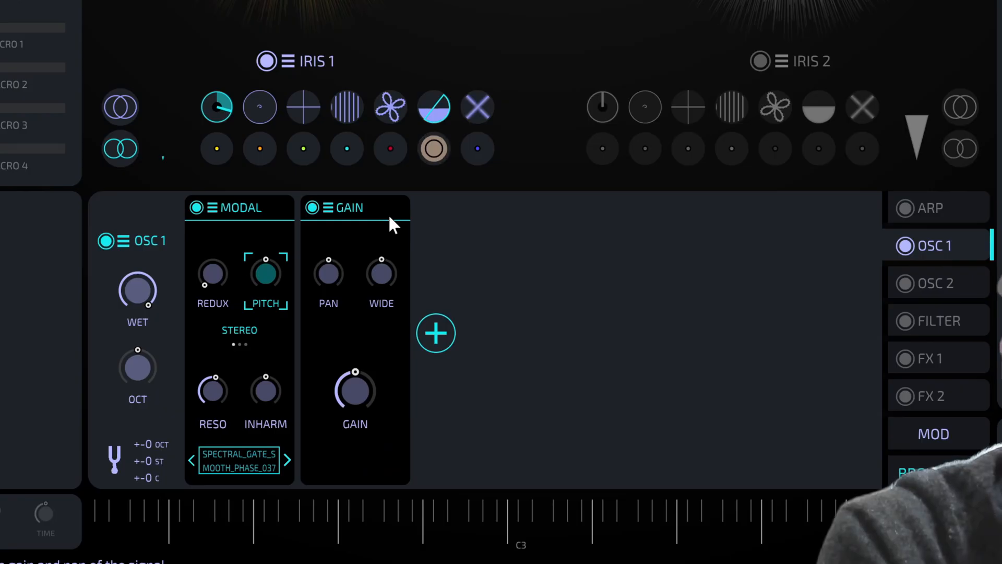
mouse_move(295, 220)
left_mouse_down()
mouse_move(244, 204)
mouse_move(278, 211)
left_mouse_up()
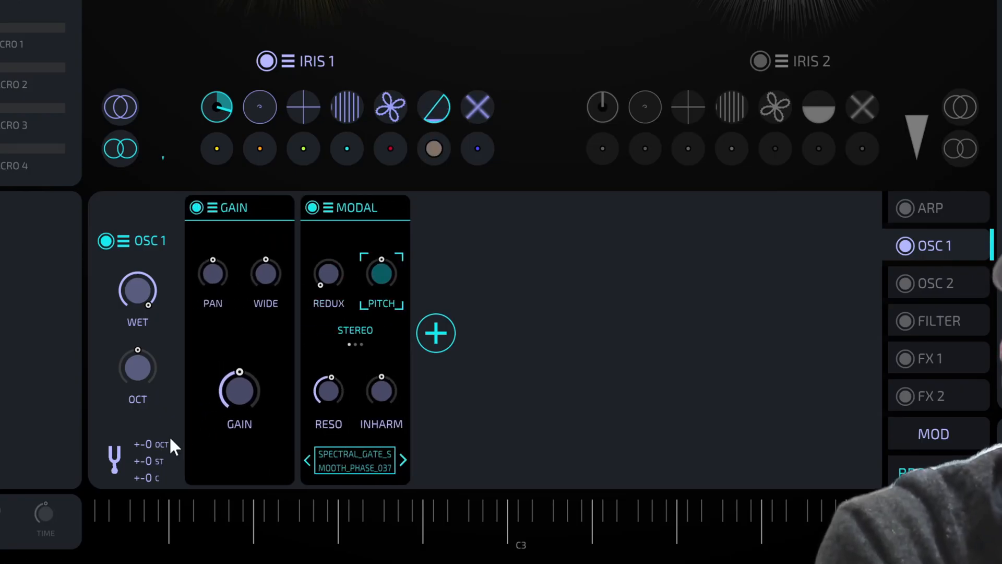
Raise the Gain level to nearly full while toggling the Modal filter off and back on
left_click(236, 388)
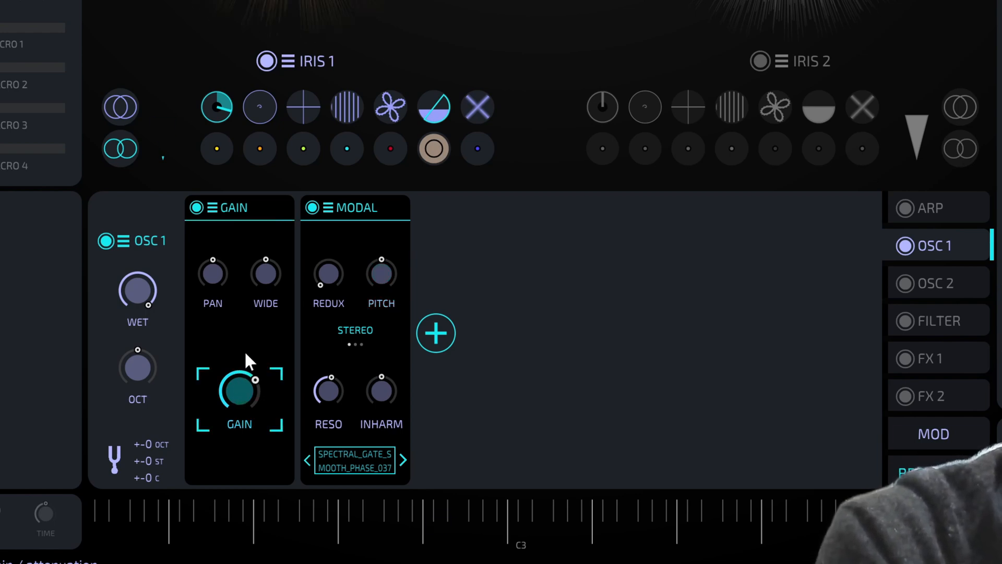
left_click(313, 208)
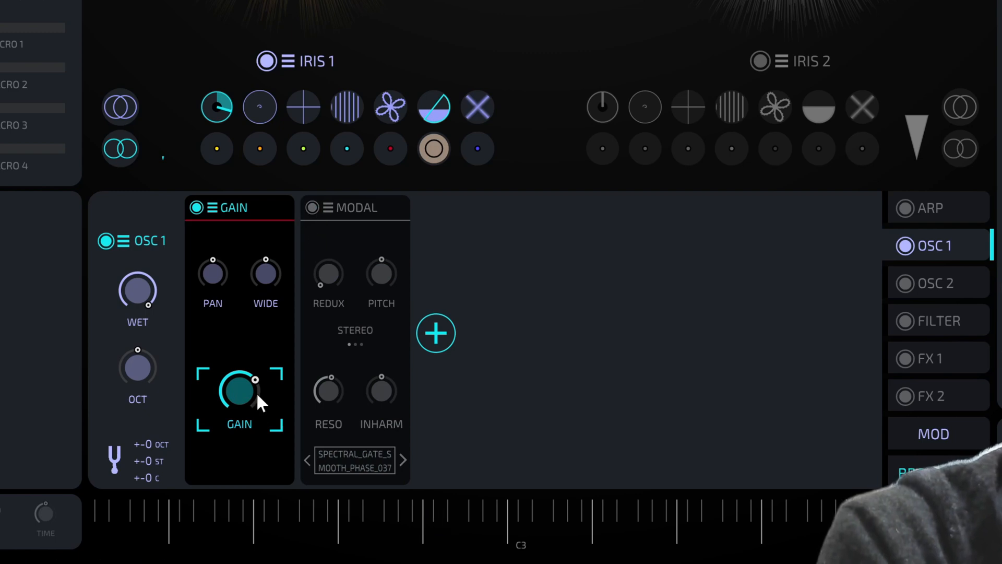
left_click_drag(261, 393, 275, 340)
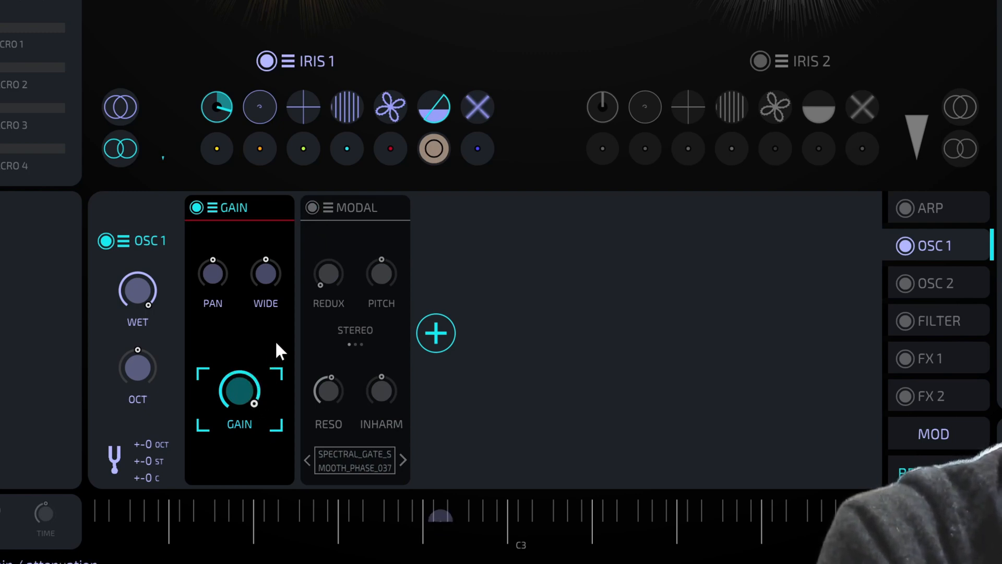
left_click(312, 208)
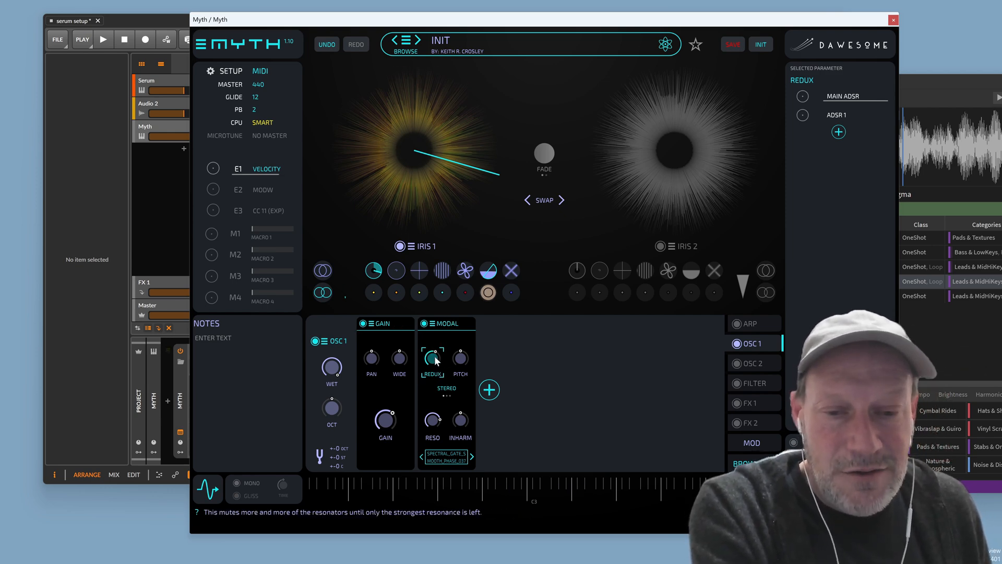
Select the MODAL module's RESO knob as the Selected Parameter
left_click(434, 440)
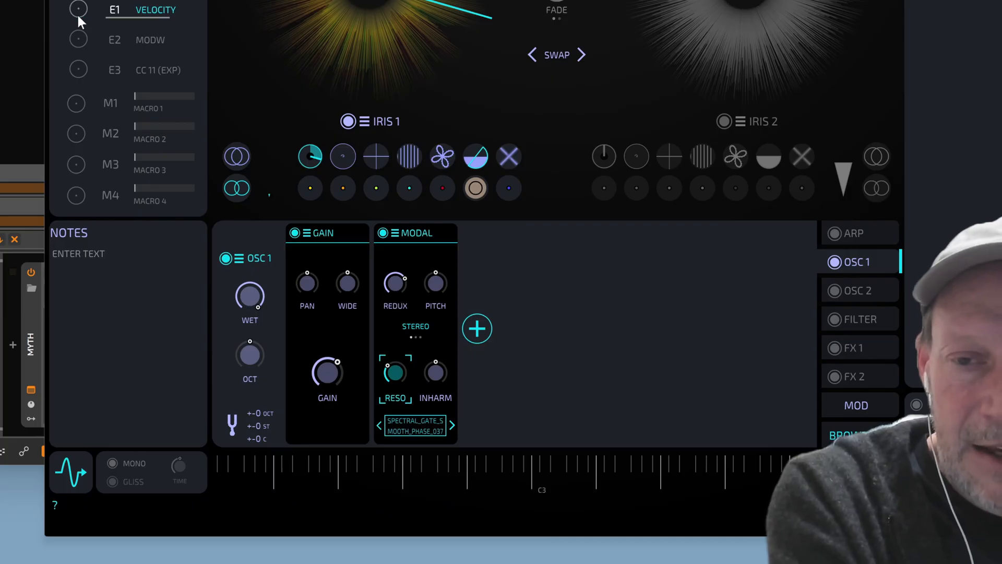
Add E1 Velocity modulation to Modal RESO and REDUX, raising resonance and lowering redux
left_click_drag(78, 15, 79, 151)
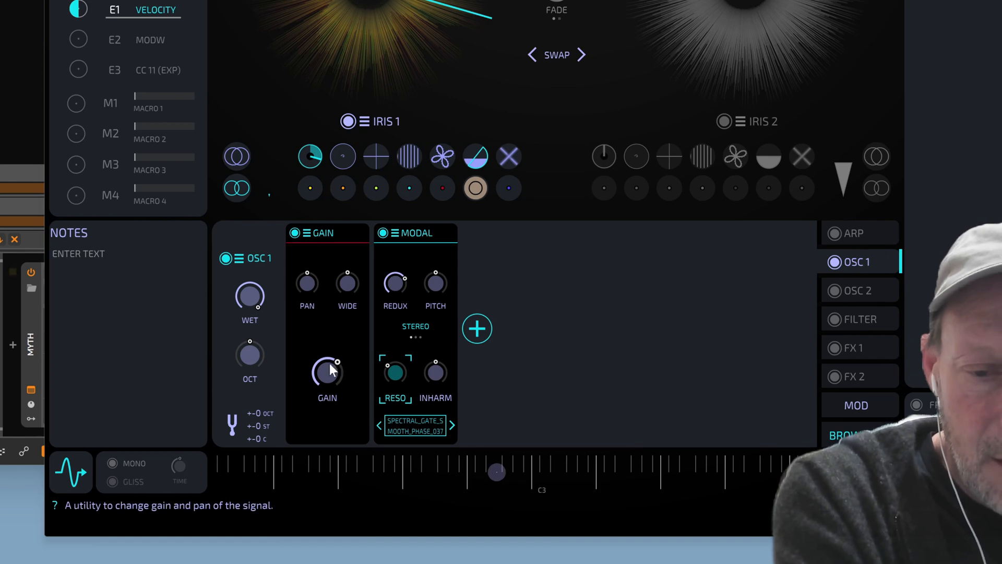
left_click_drag(401, 362, 410, 341)
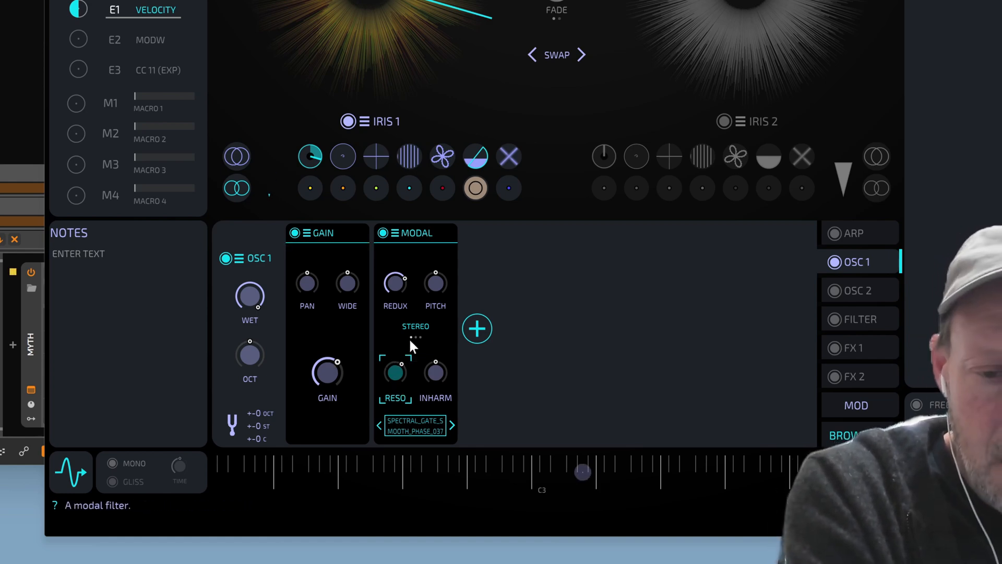
left_click_drag(402, 284, 398, 310)
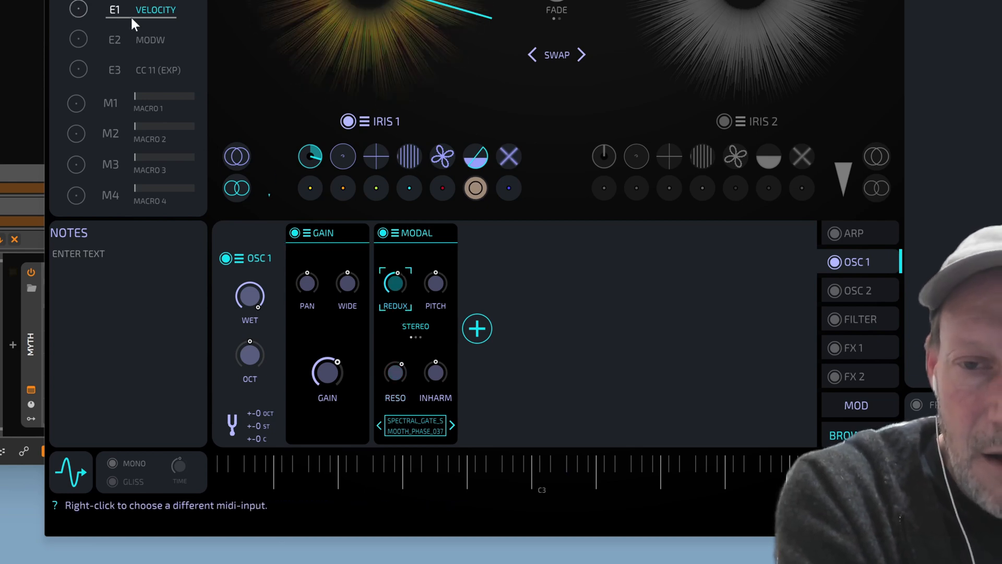
left_click_drag(79, 11, 83, 119)
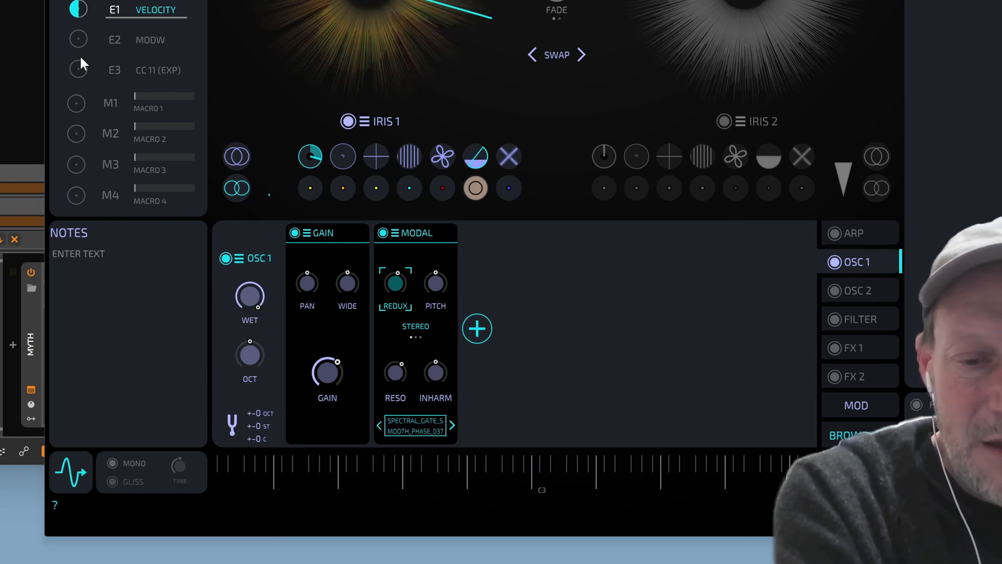
Turn the Modal resonance and redux knobs further down
left_click(398, 370)
left_click_drag(400, 368, 399, 413)
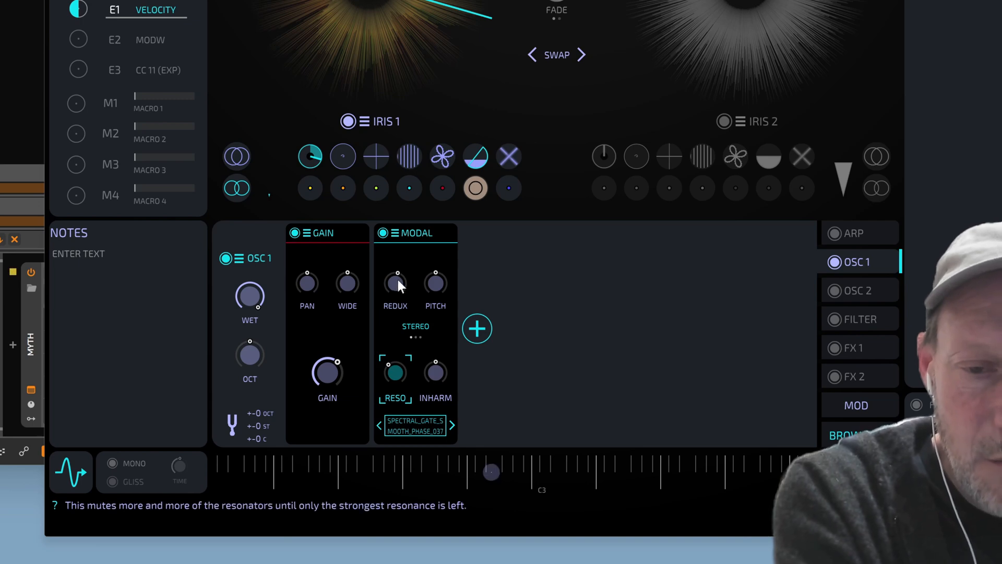
left_click_drag(396, 278, 378, 376)
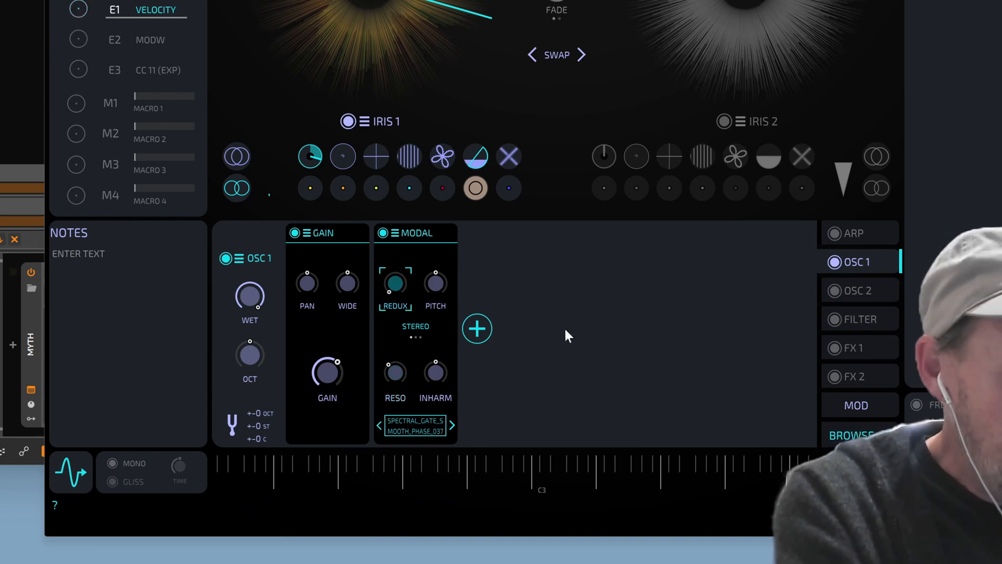
Open the Modal WAV chooser, go up to the Modwave folder, and open KRC Wavetables
left_click(421, 424)
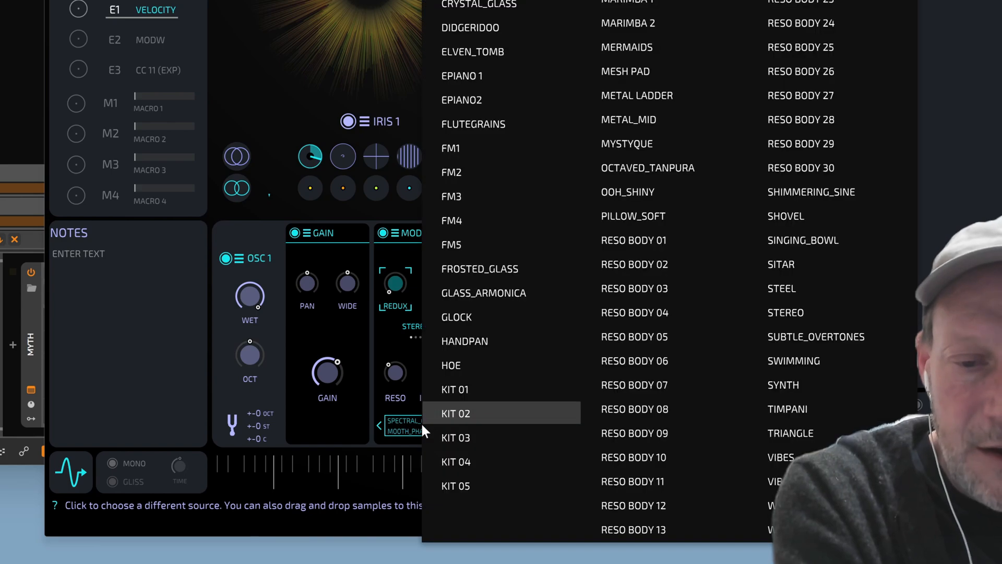
left_click(496, 106)
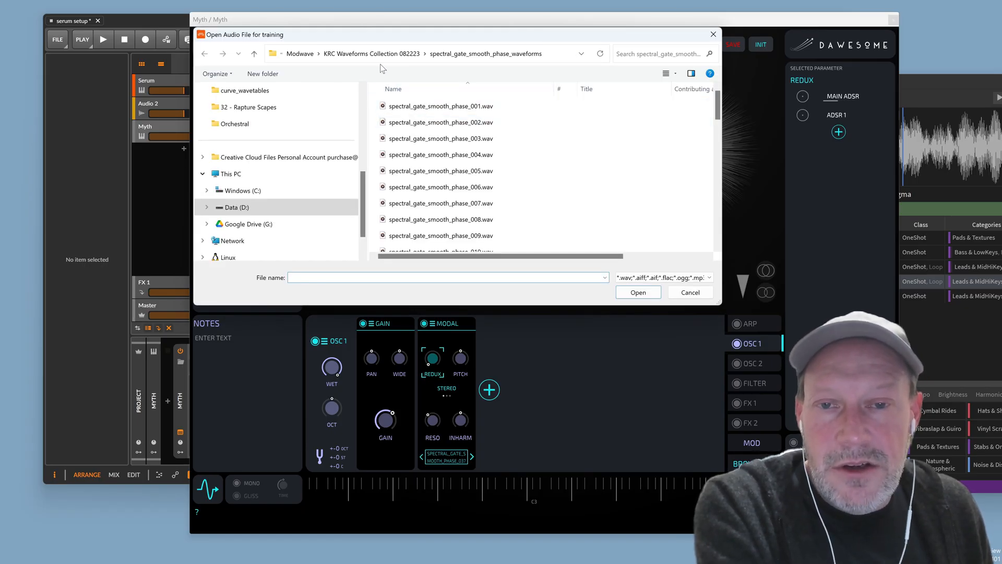
left_click(255, 54)
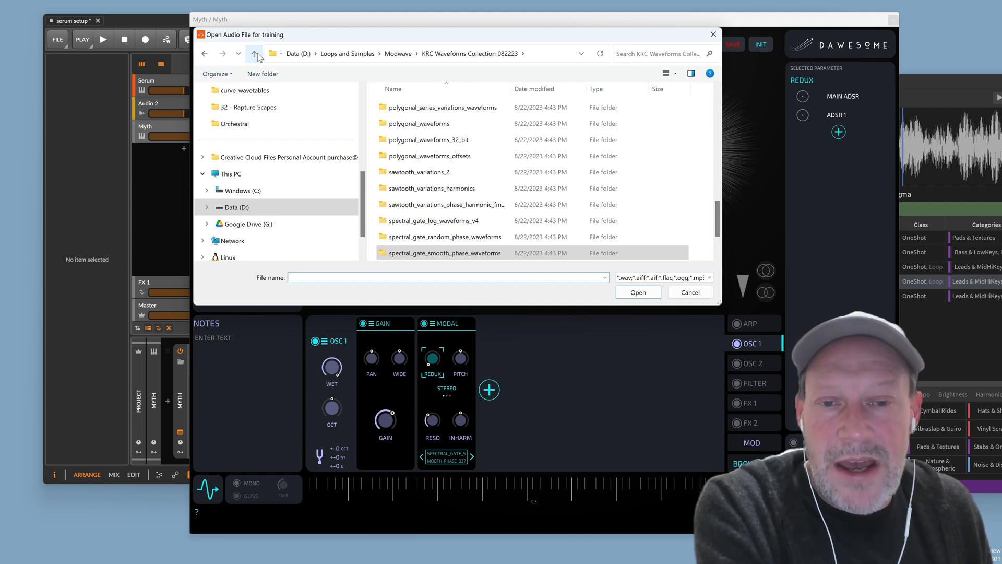
left_click(254, 53)
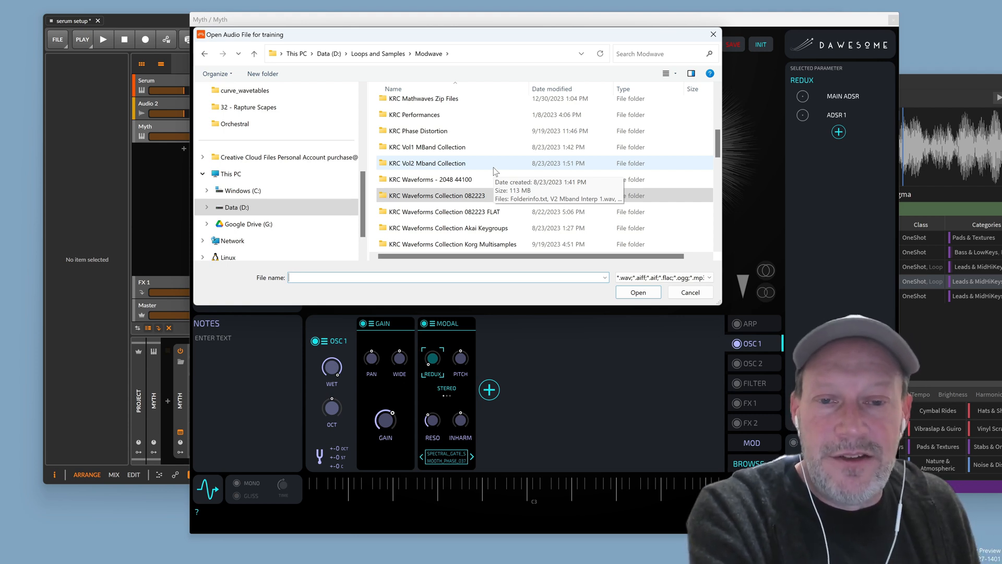
scroll(543, 180, "down", 1)
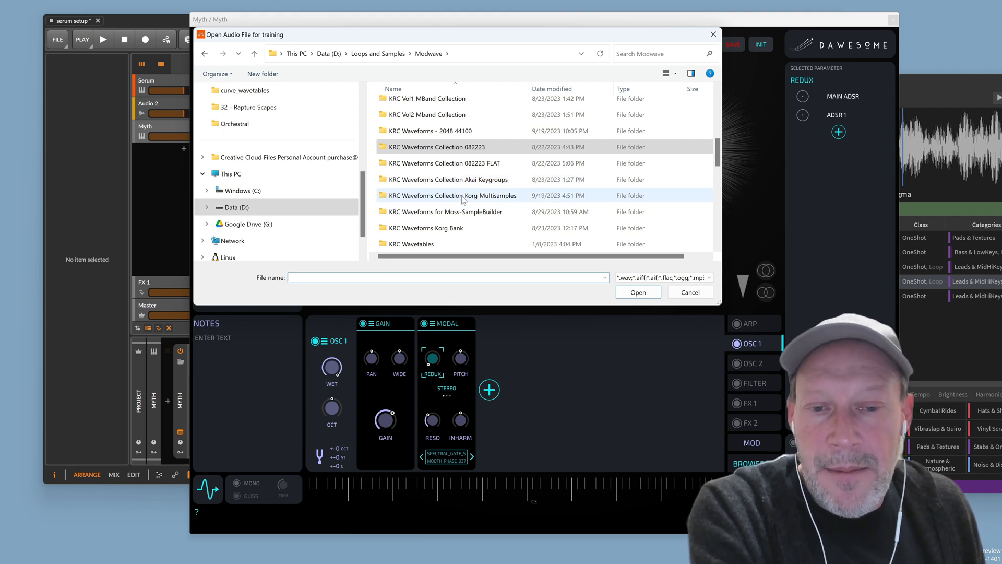
scroll(457, 204, "down", 1)
double_click(434, 197)
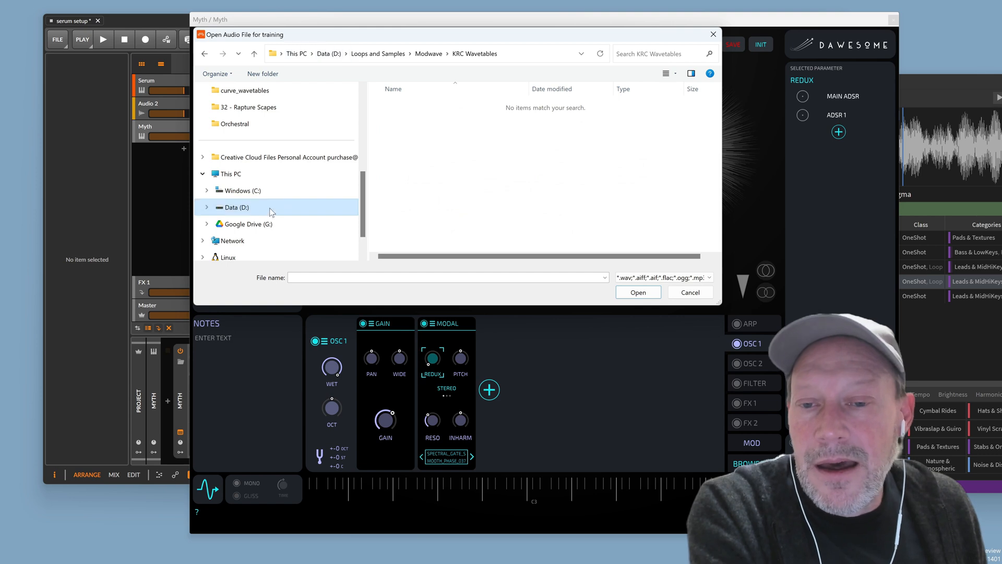
Browse C: > Loops and Samples > Modwave into KRC Convolution Wavetables wav > Convolution Mband Wavetables
left_click(295, 189)
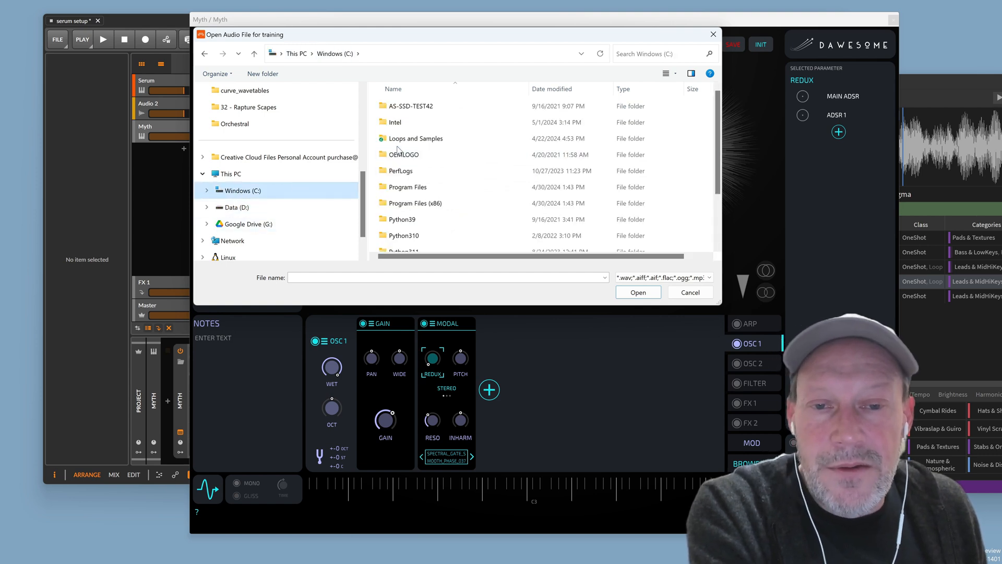
double_click(441, 138)
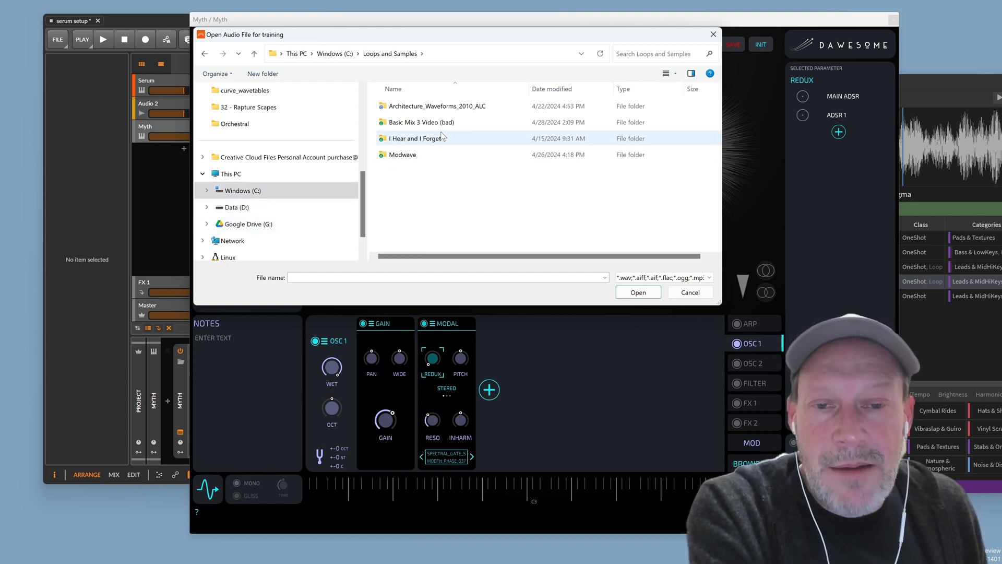
double_click(421, 156)
scroll(574, 192, "down", 5)
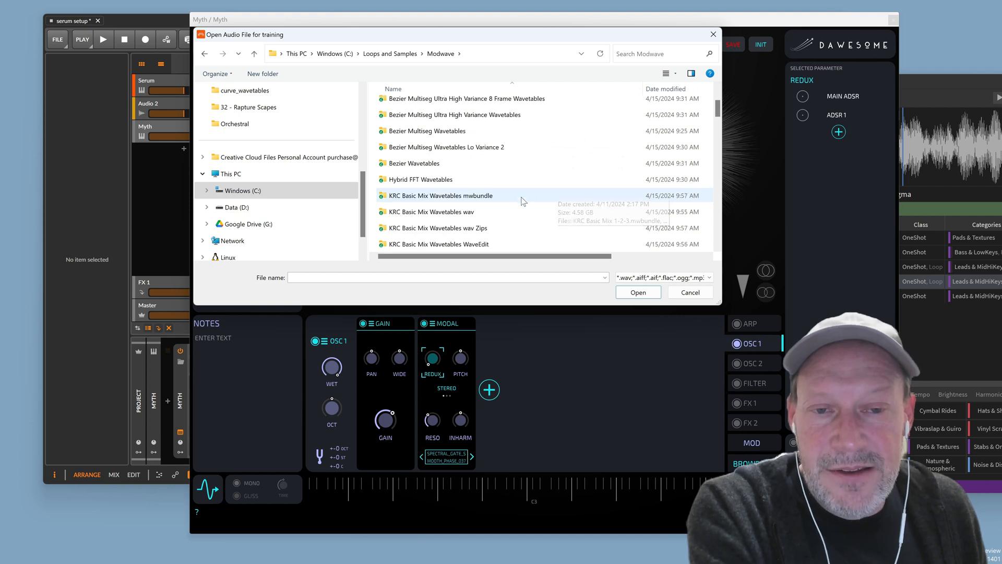
scroll(566, 193, "up", 5)
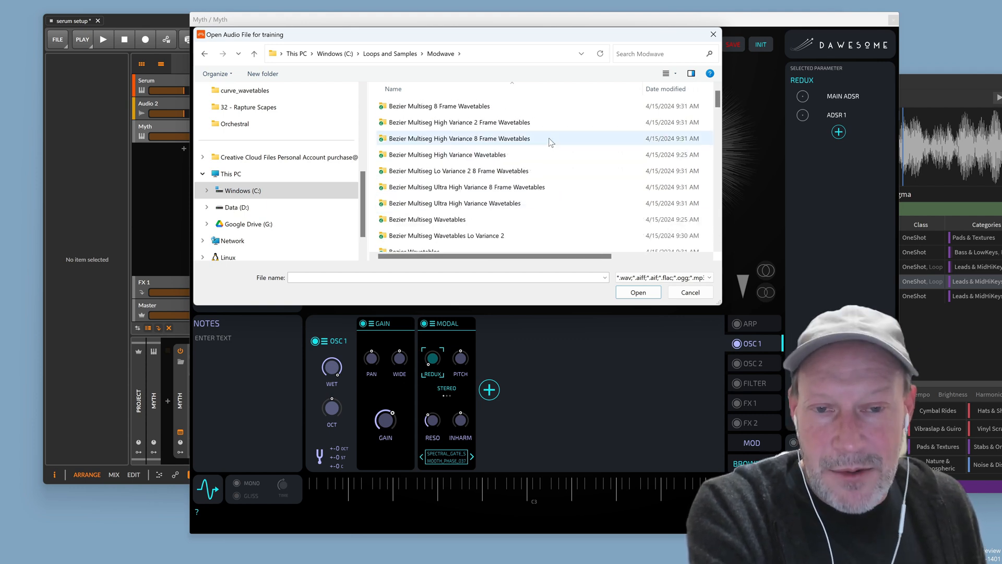
scroll(556, 180, "down", 5)
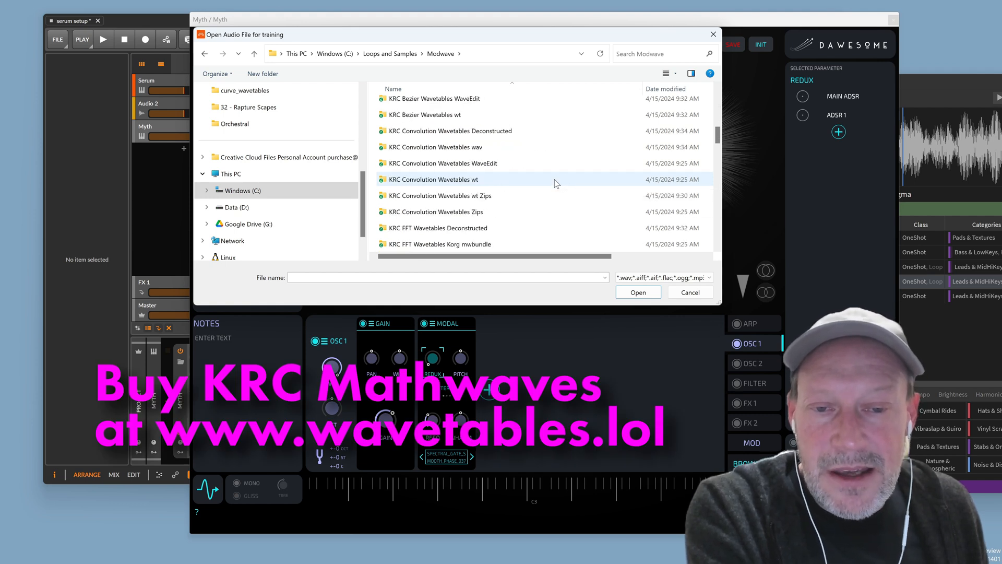
scroll(554, 179, "down", 1)
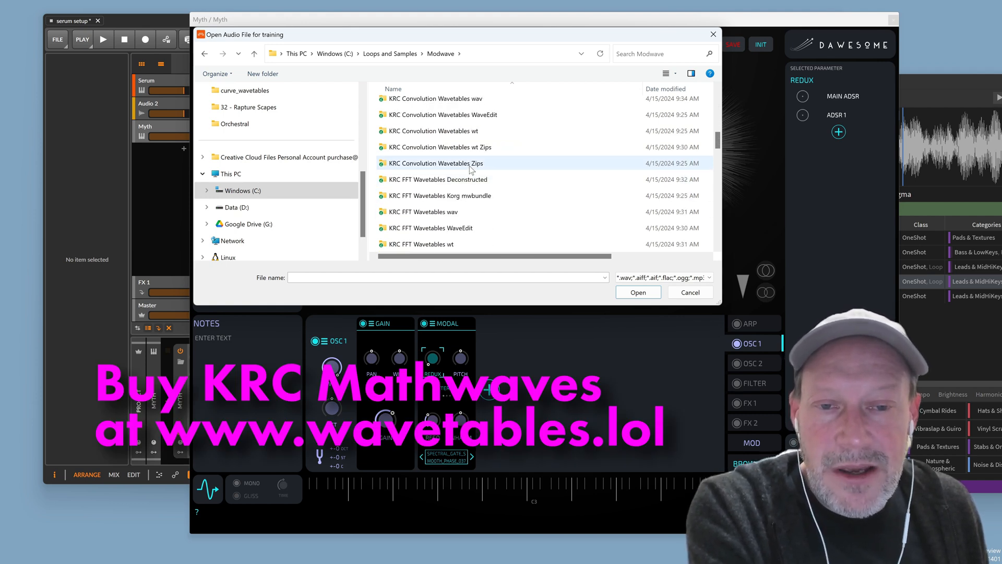
double_click(464, 99)
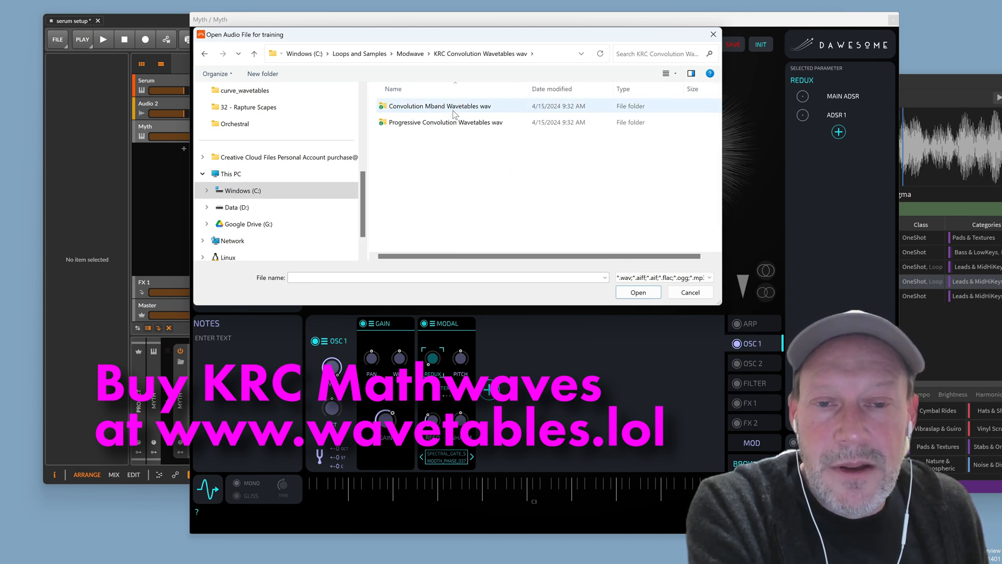
double_click(457, 108)
left_click(455, 108)
Load mconv_0018.wav from Convolution Mband Wavetables into the Modal filter
double_click(456, 107)
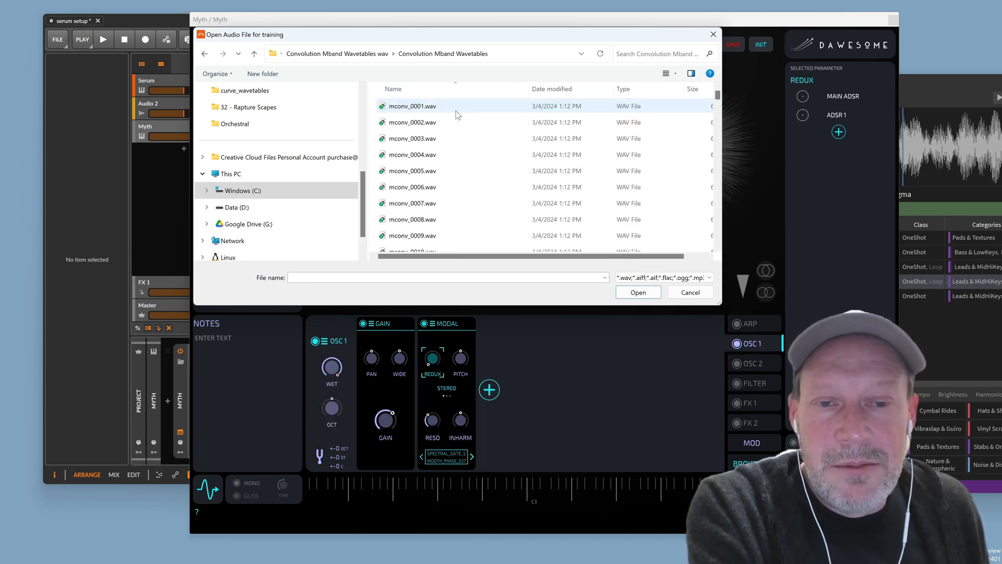
scroll(586, 171, "down", 4)
left_click(447, 194)
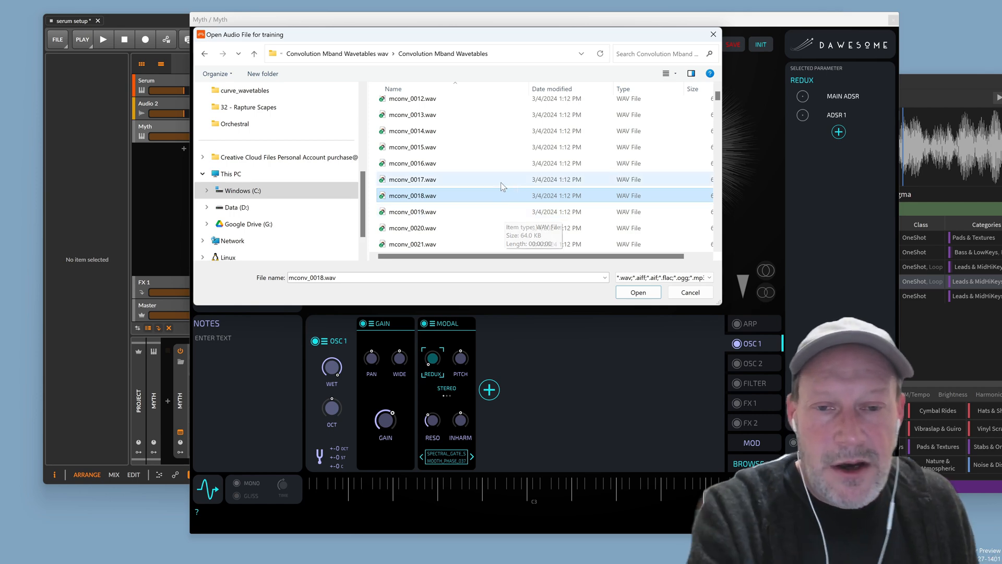
left_click(633, 292)
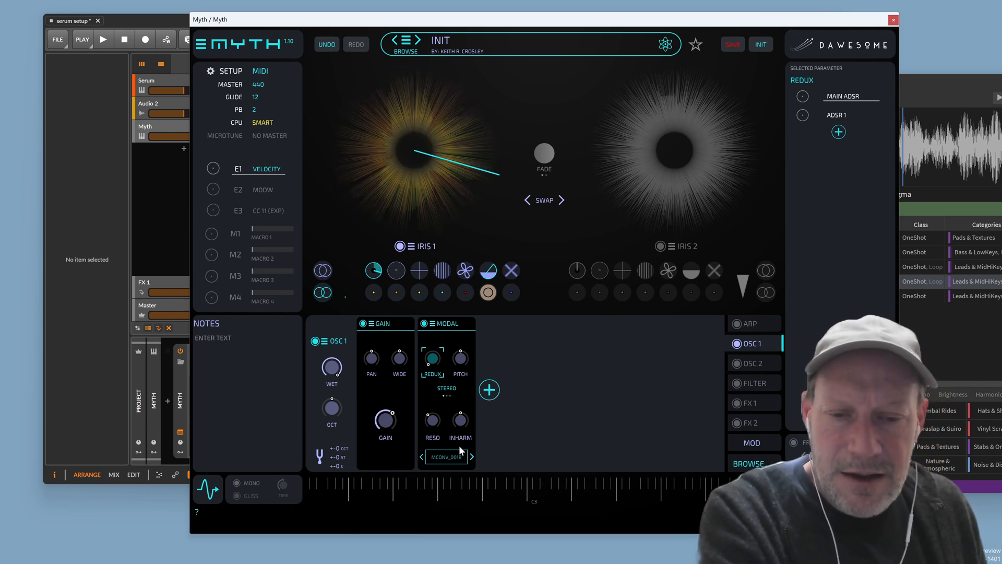
Replace it with mconv_1768.wav via Choose WAV...
left_click(444, 454)
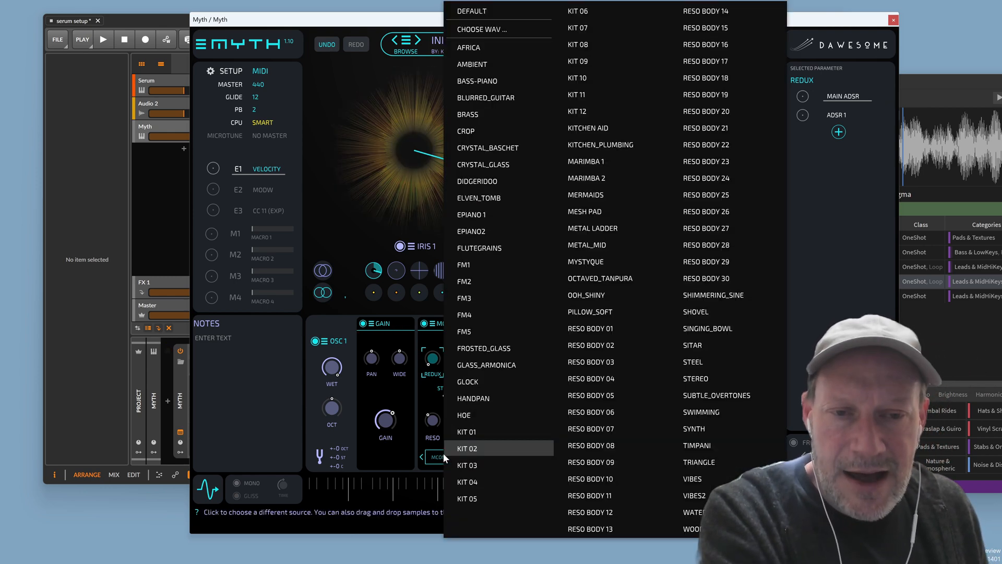
left_click(514, 27)
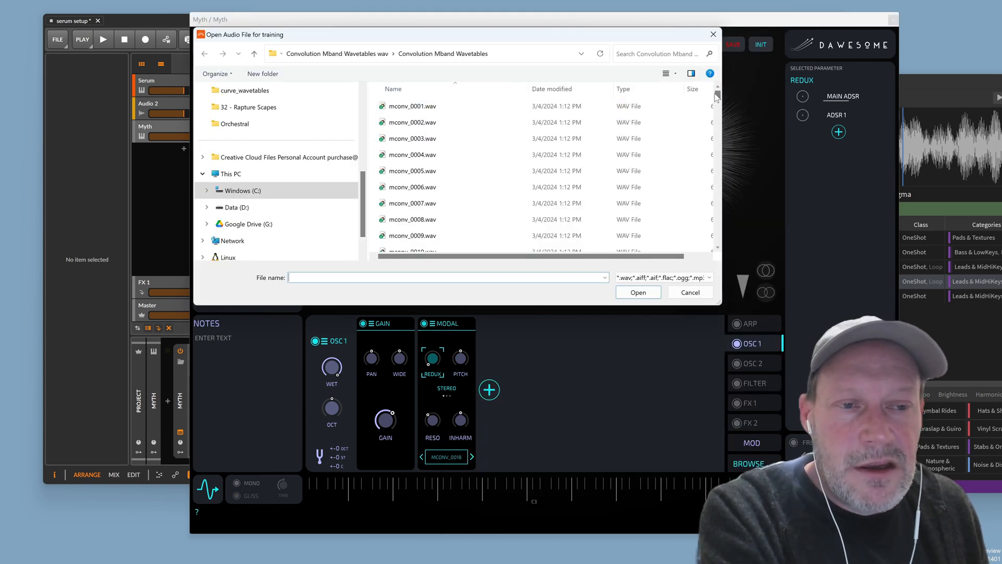
left_click_drag(718, 108, 718, 222)
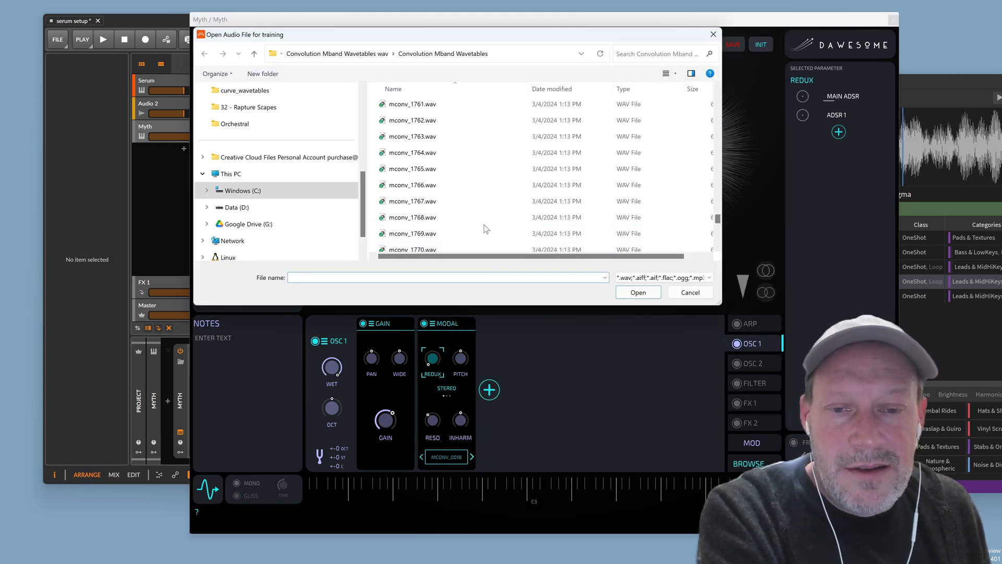
double_click(474, 222)
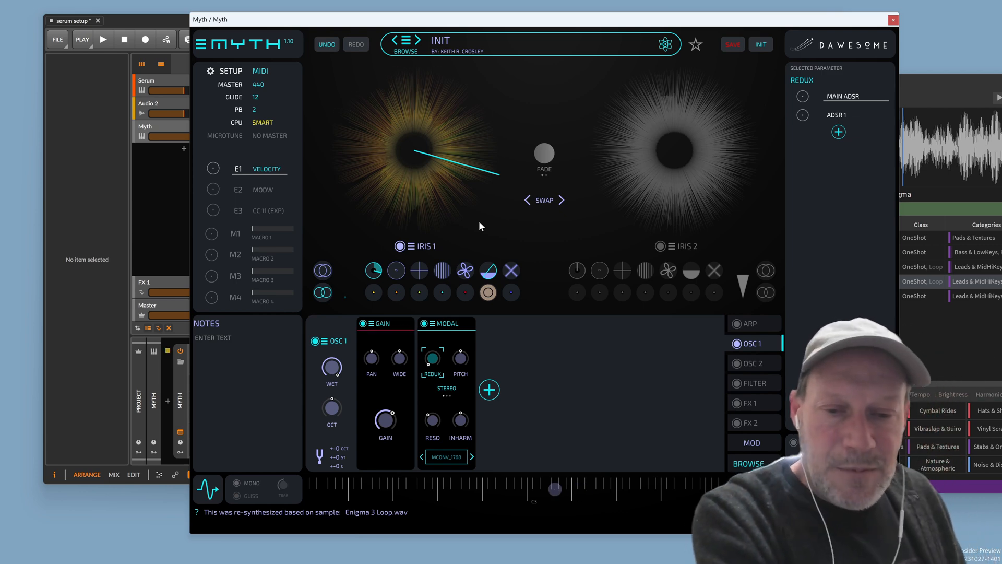
Reopen the Modal WAV chooser and cancel without loading anything
left_click(454, 456)
left_click(528, 34)
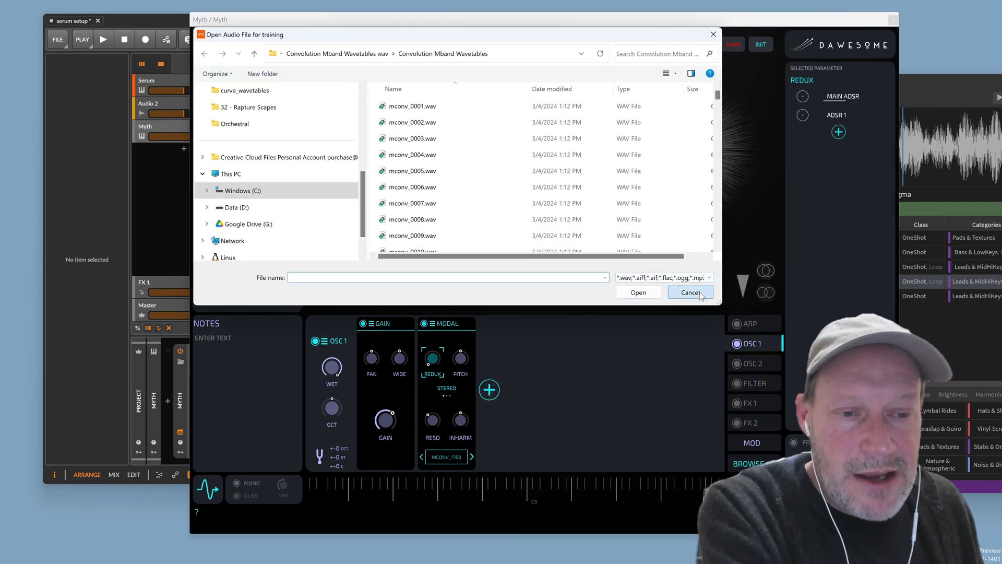
left_click(690, 292)
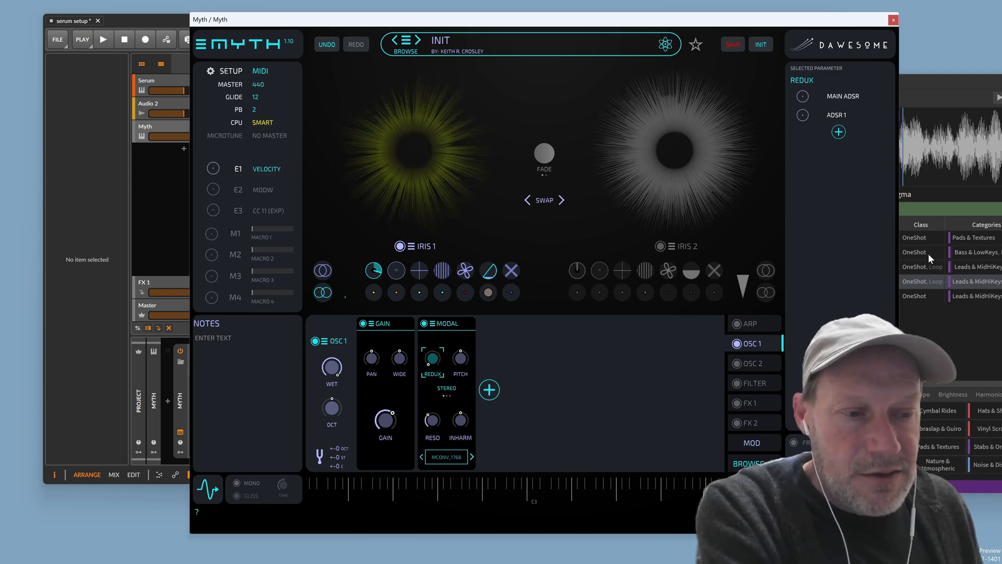
In Sononym, clear the enigma search and audition the Waldorf-H9 and Blackhole-Thump-1-5 samples
left_click(927, 327)
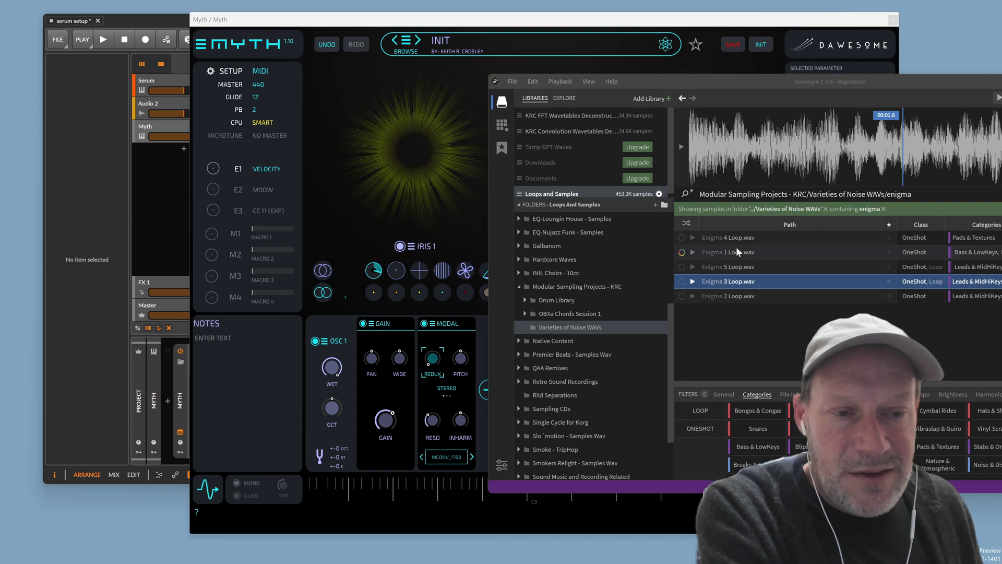
left_click(883, 209)
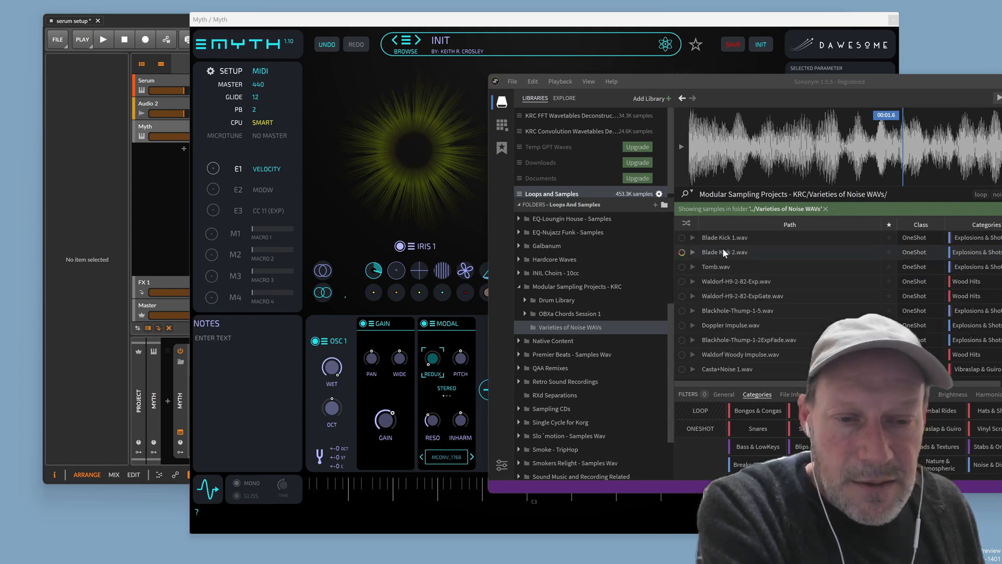
left_click(740, 278)
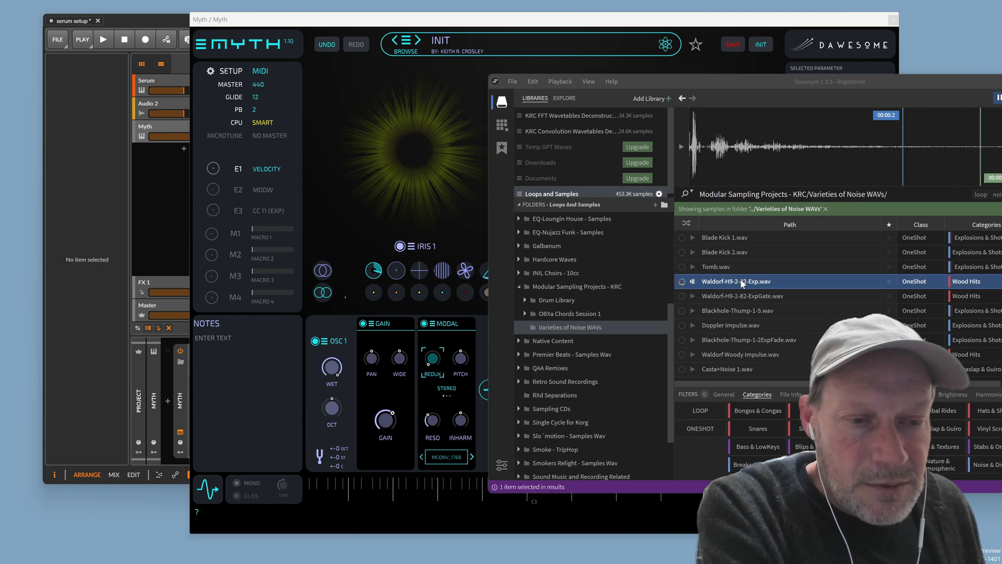
left_click(744, 295)
left_click(747, 314)
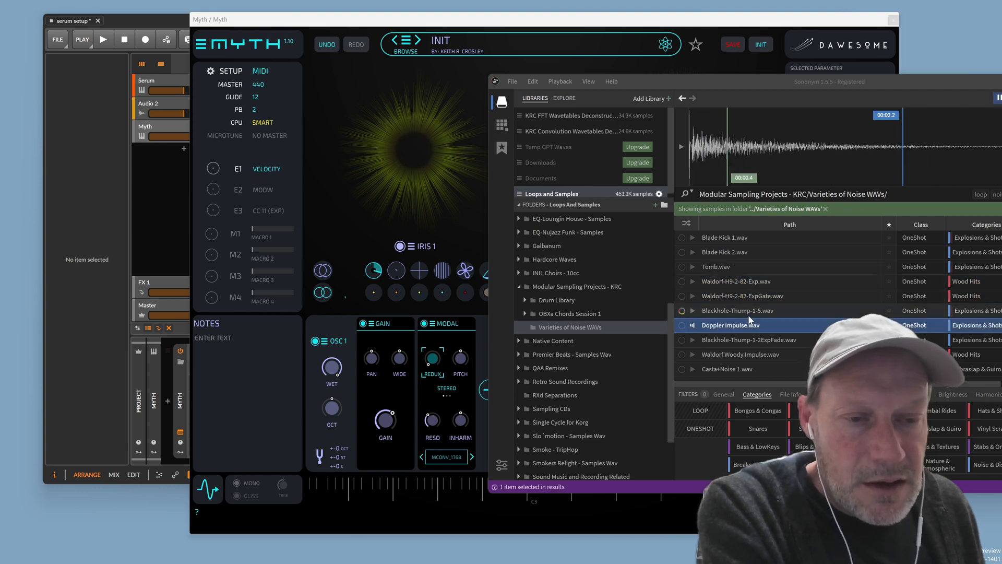
Drag Waldorf Woody Impulse.wav, then Blackhole-Thump-1-2ExpFade.wav, onto Myth's MODAL panel
left_click_drag(752, 353, 460, 438)
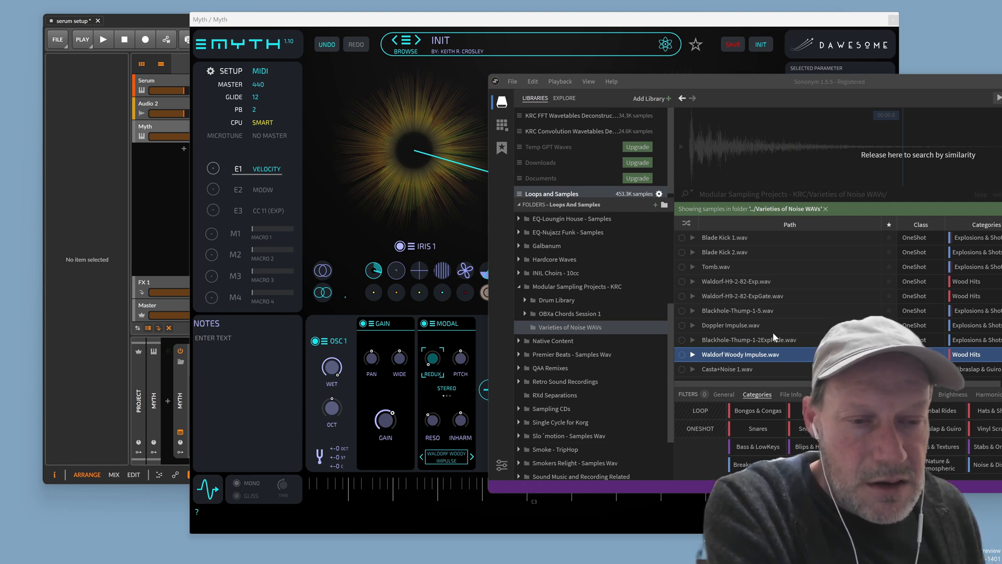
left_click(760, 340)
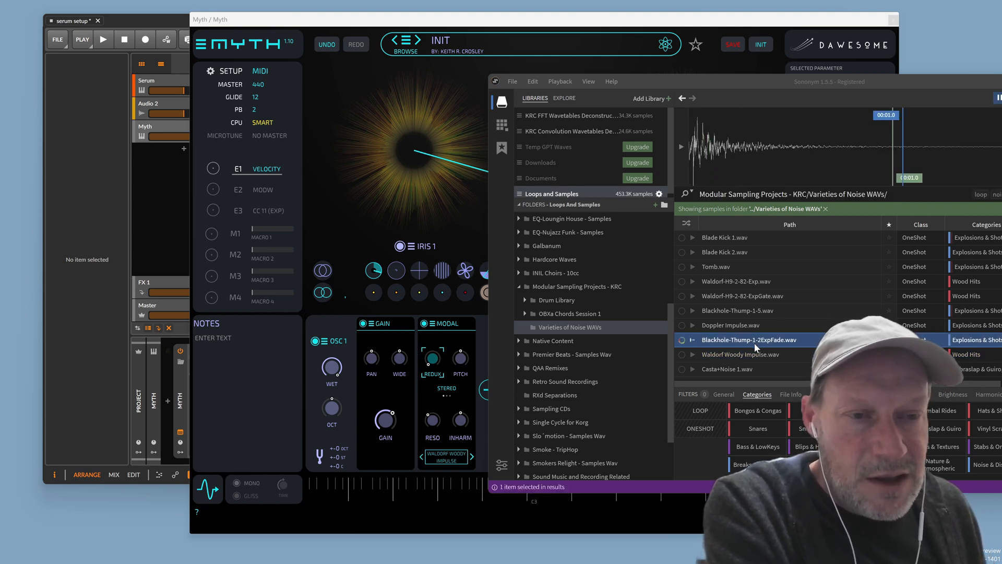
left_click_drag(756, 340, 462, 411)
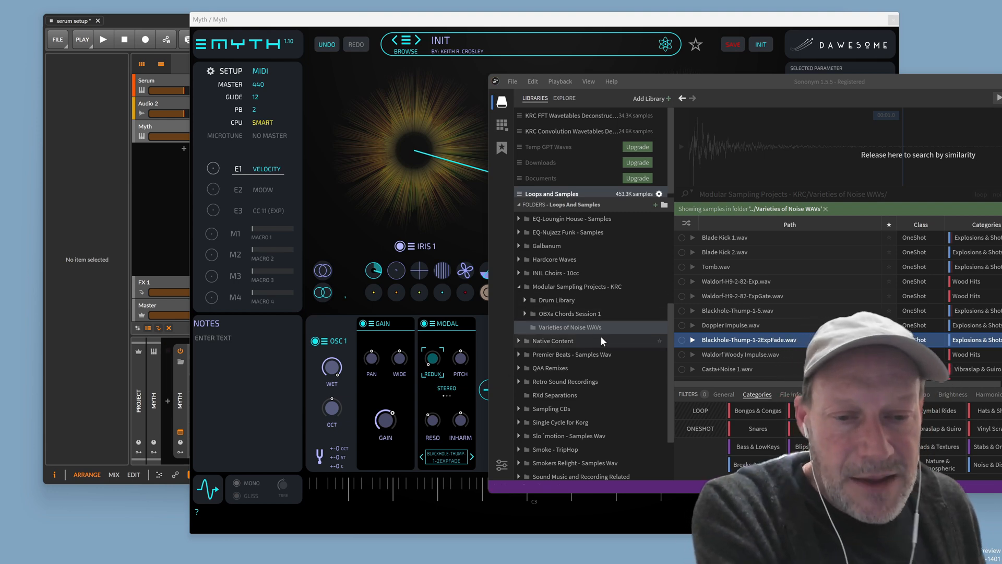
Audition VinylFx37 - EQ.wav from Premier Beats - Samples Wav and load it into Myth's Modal filter
left_click(584, 354)
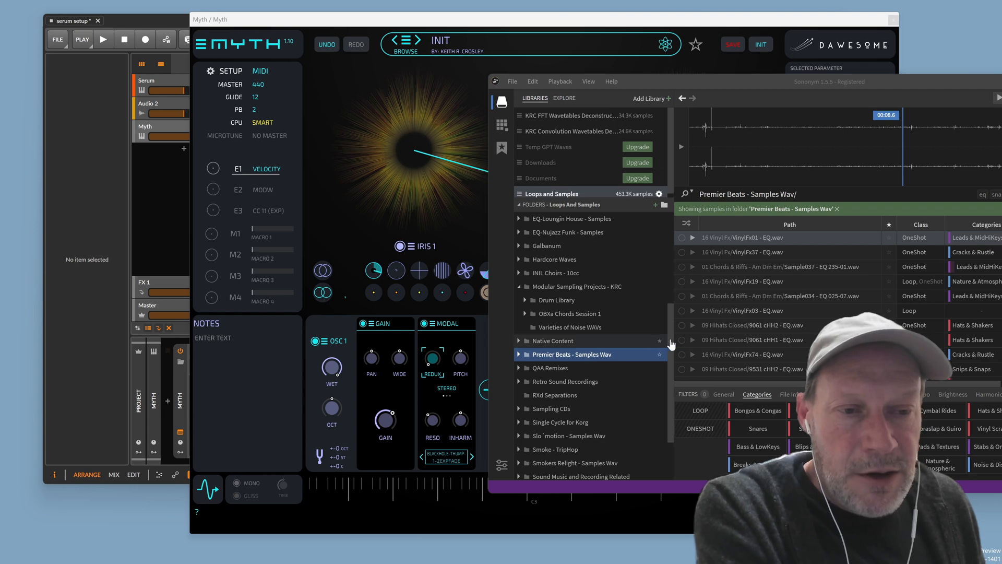
left_click(736, 252)
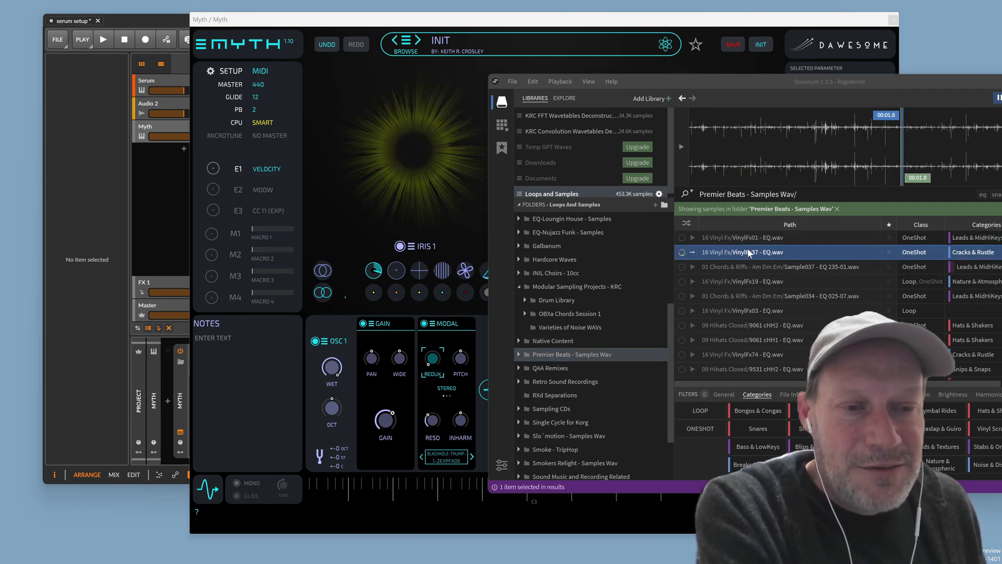
left_click_drag(747, 252, 442, 458)
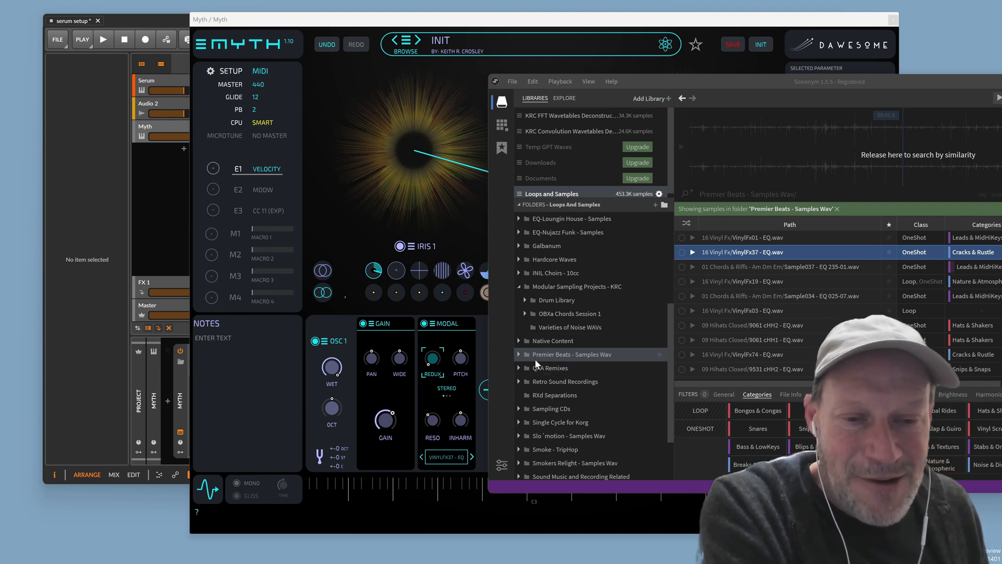
Audition the 01 Chords & Riffs - Am Dm Em samples and load Sample034 - EQ 025-07.wav into the Modal filter
left_click(519, 355)
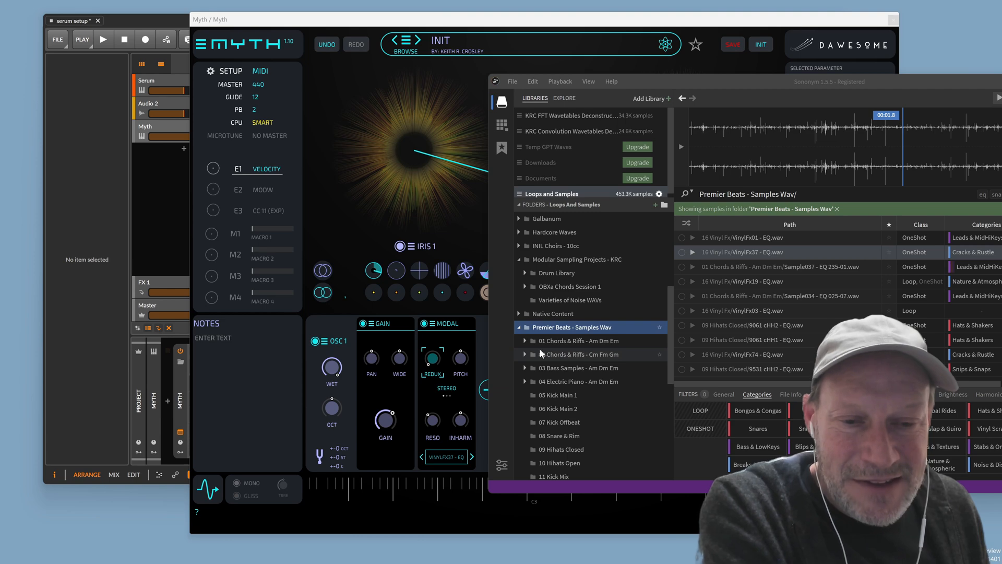
left_click(526, 340)
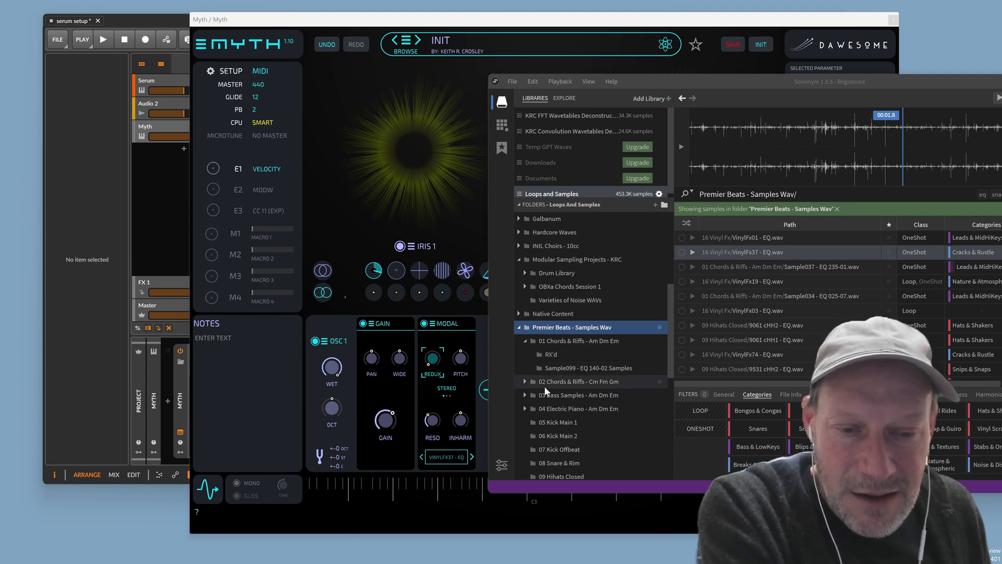
left_click(606, 341)
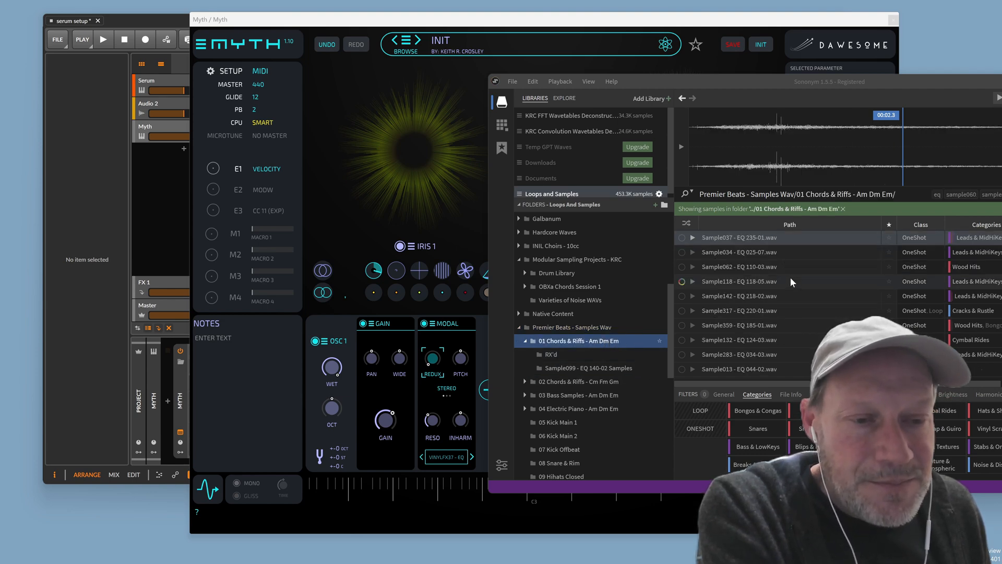
left_click(763, 285)
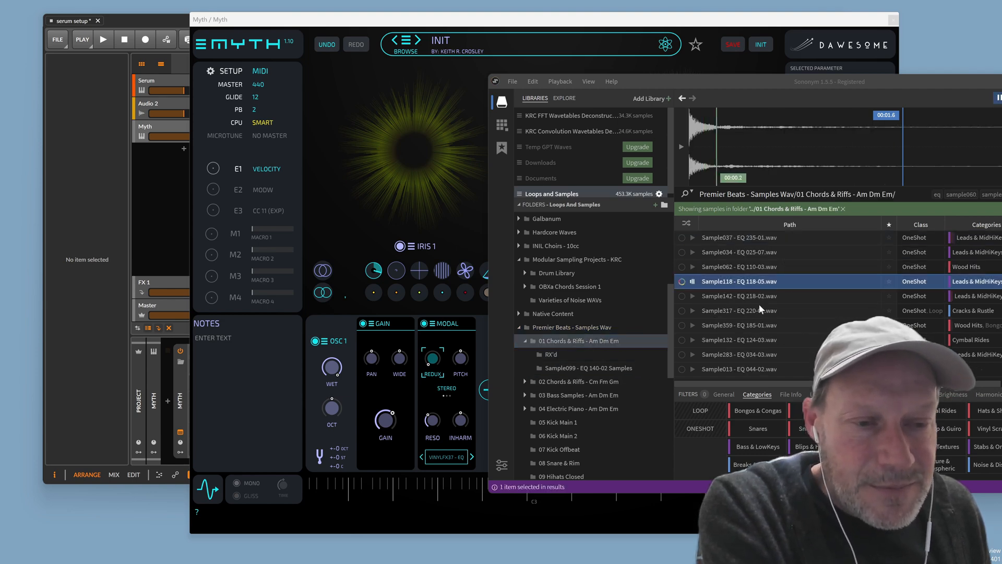
left_click(750, 339)
scroll(766, 302, "down", 2)
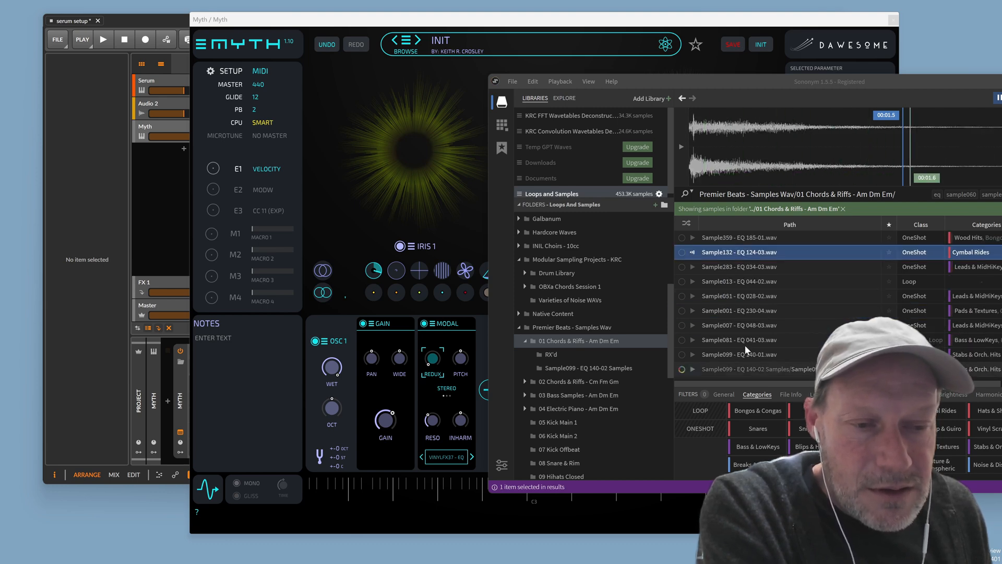
left_click(746, 311)
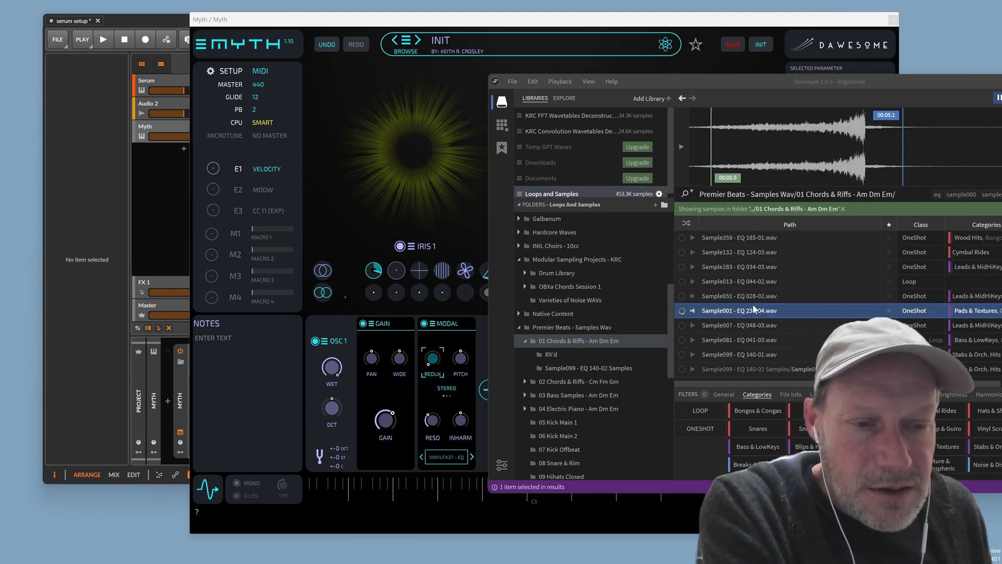
scroll(744, 293, "up", 2)
left_click(751, 254)
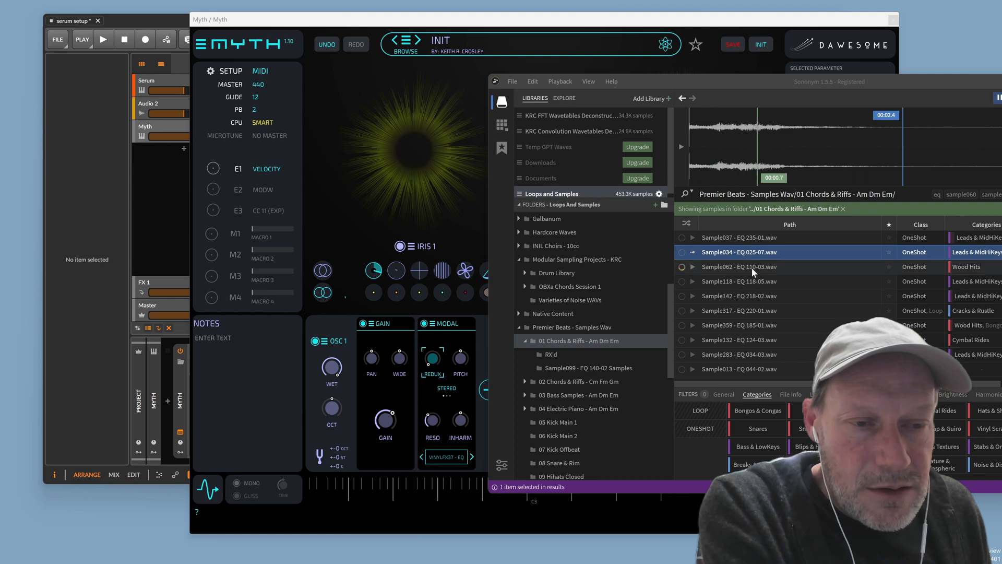
left_click_drag(709, 258, 444, 390)
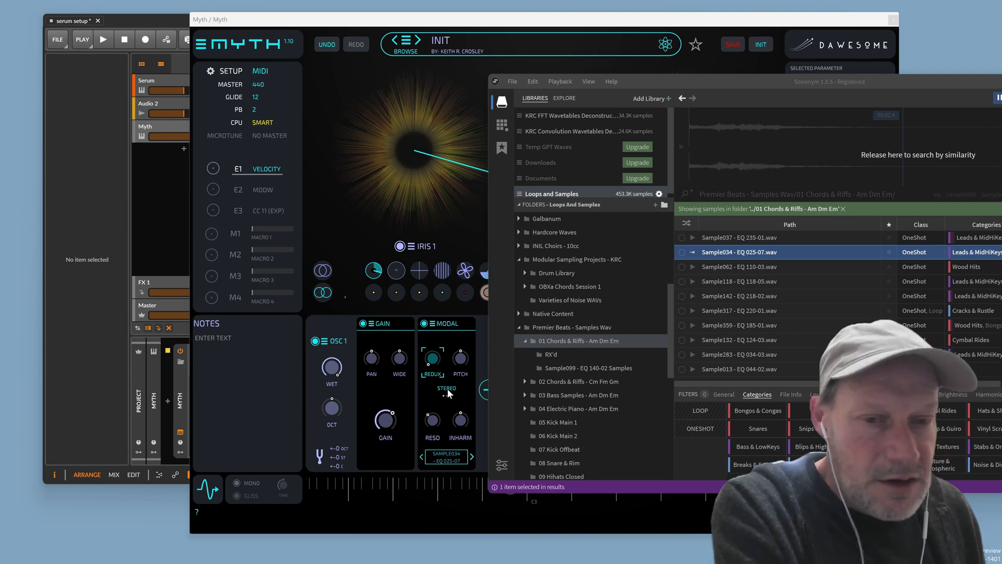
left_click(306, 408)
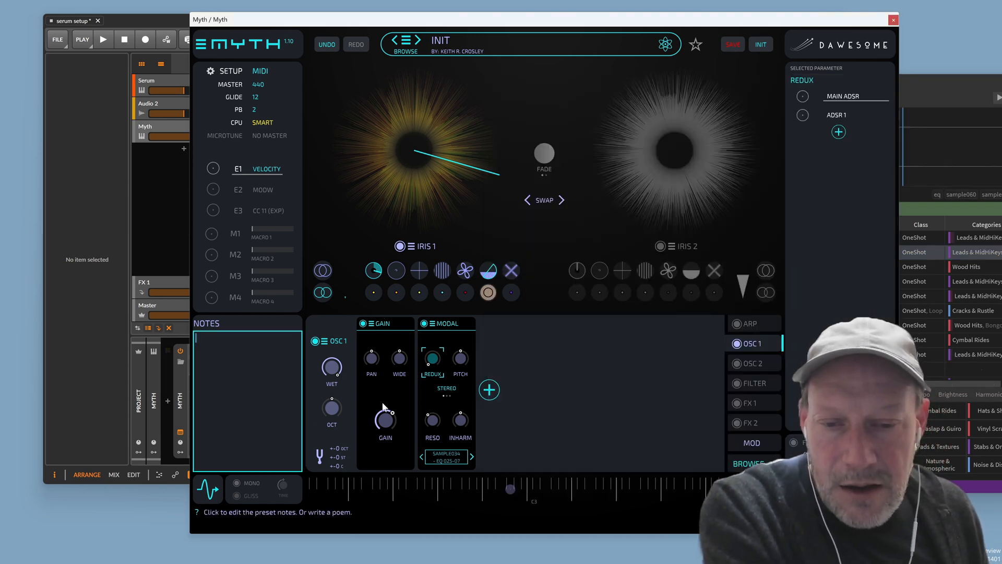
Select Myth's GAIN parameter, then bring the Sononym browser back in front
left_click(381, 438)
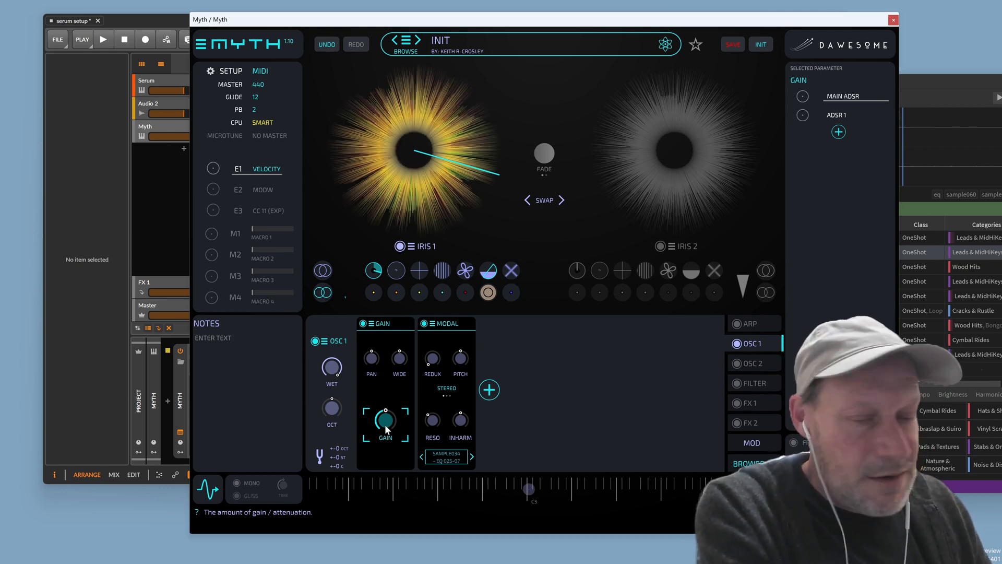
left_click(925, 94)
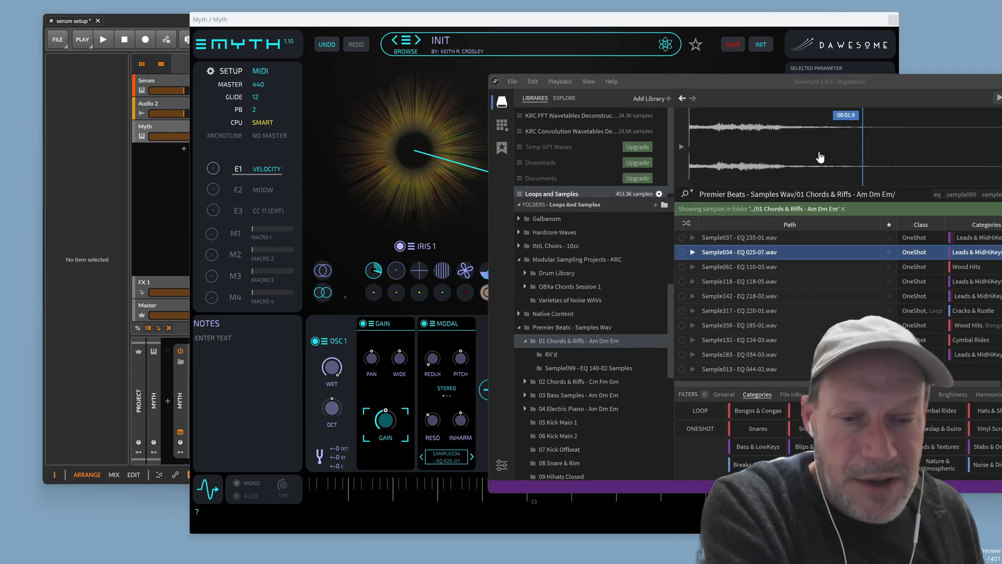
Open the 04 Electric Piano - Am Dm Em folder and audition its Rhodes samples
left_click(526, 410)
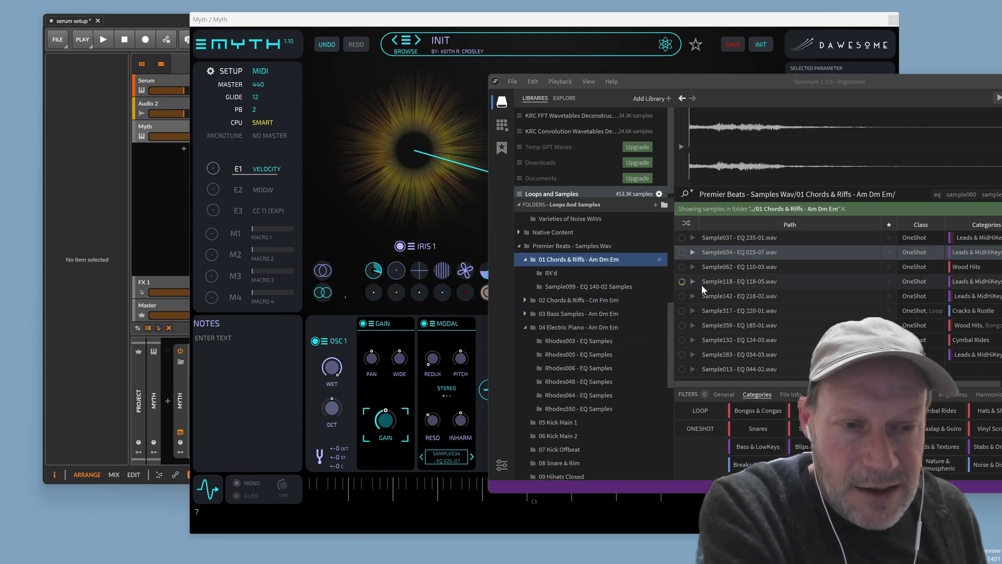
left_click(569, 329)
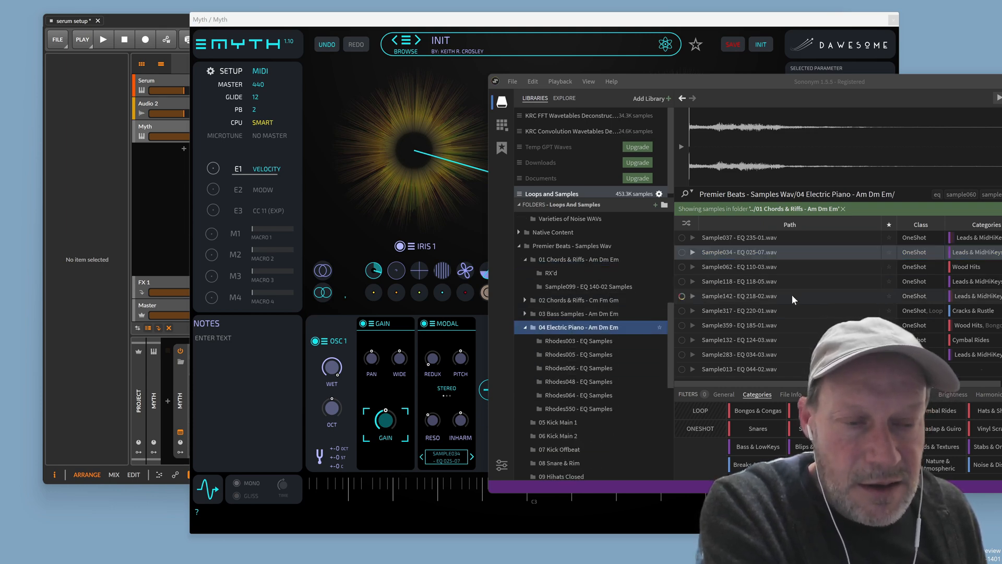
left_click(764, 309)
left_click(764, 265)
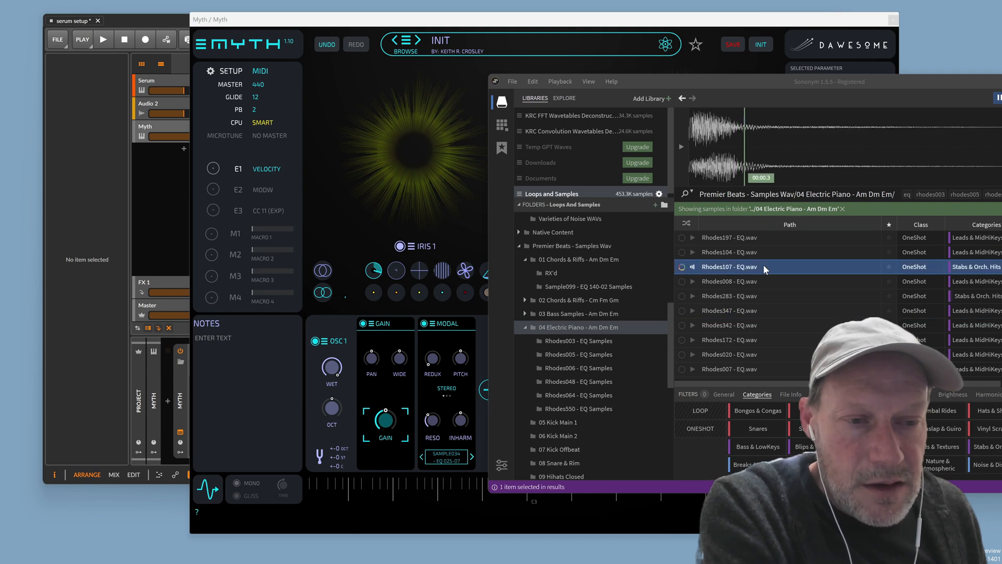
left_click(766, 251)
left_click(768, 235)
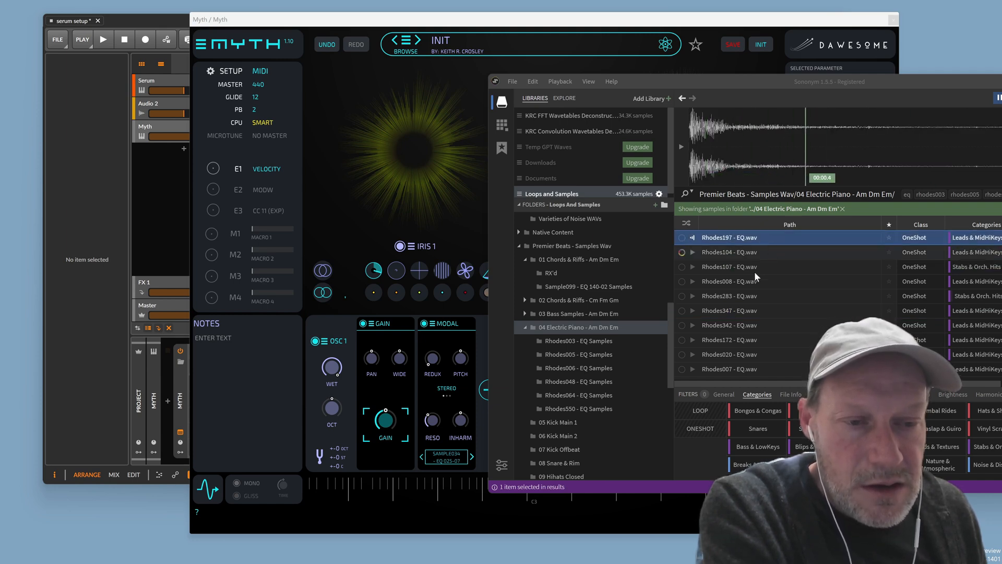
left_click(757, 279)
left_click(760, 292)
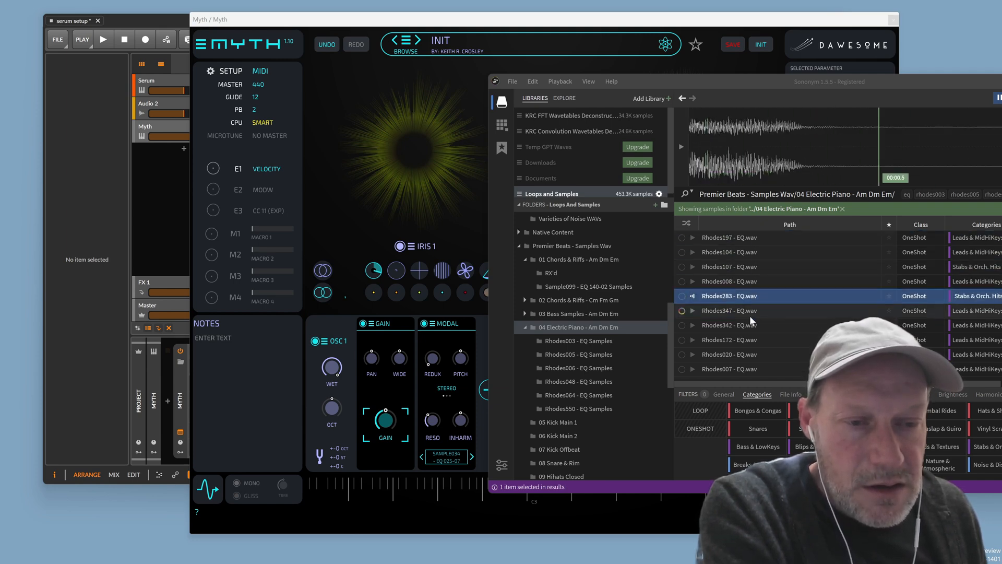
left_click(751, 313)
left_click(755, 326)
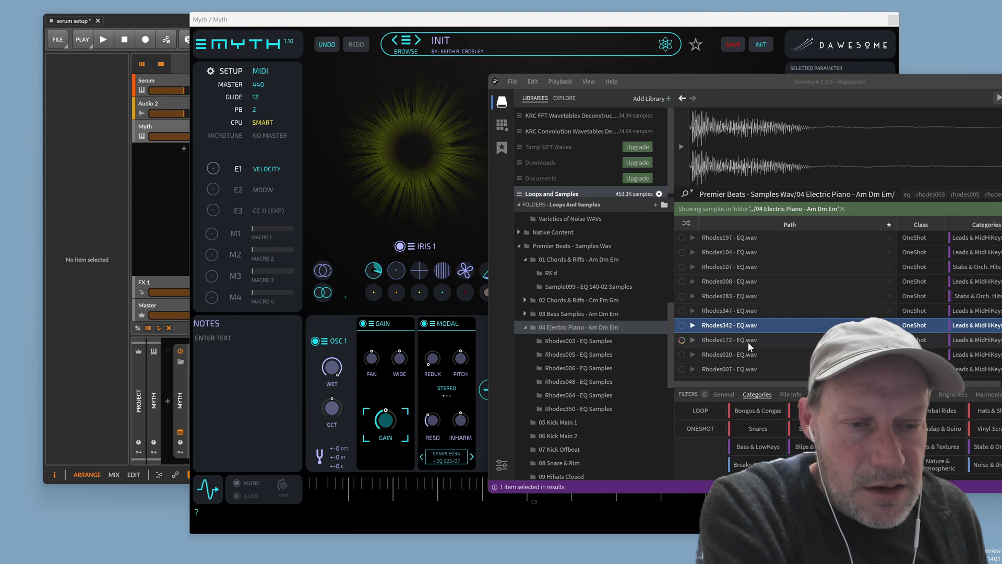
left_click(748, 342)
Load Rhodes020 - EQ.wav into the Modal filter and return to Myth
left_click(741, 357)
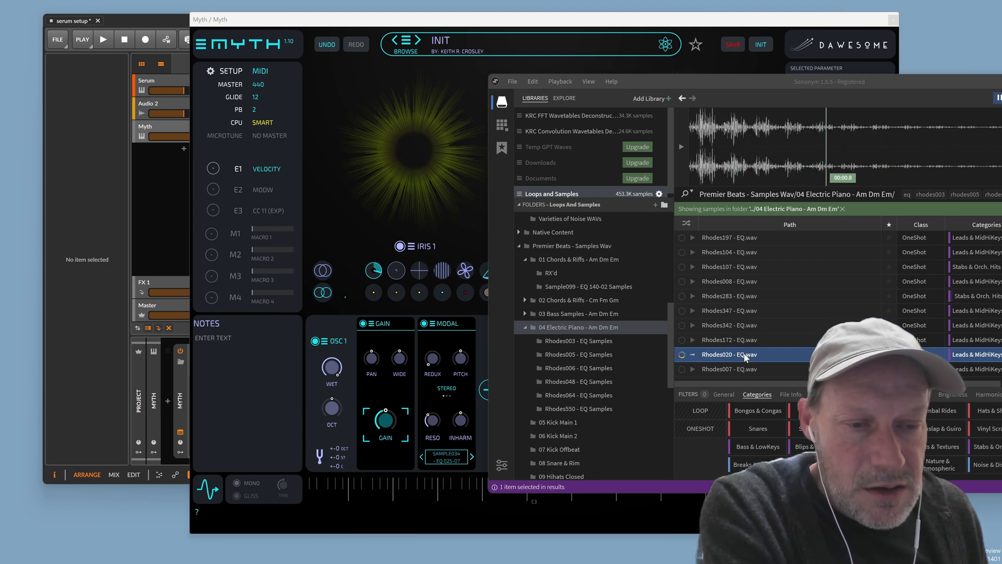
left_click_drag(746, 359, 448, 403)
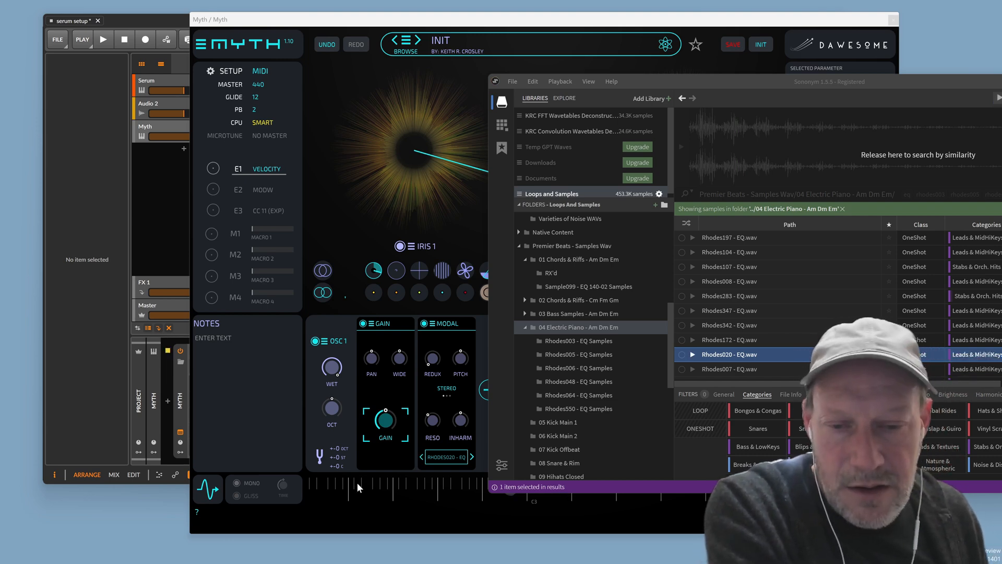
left_click(393, 424)
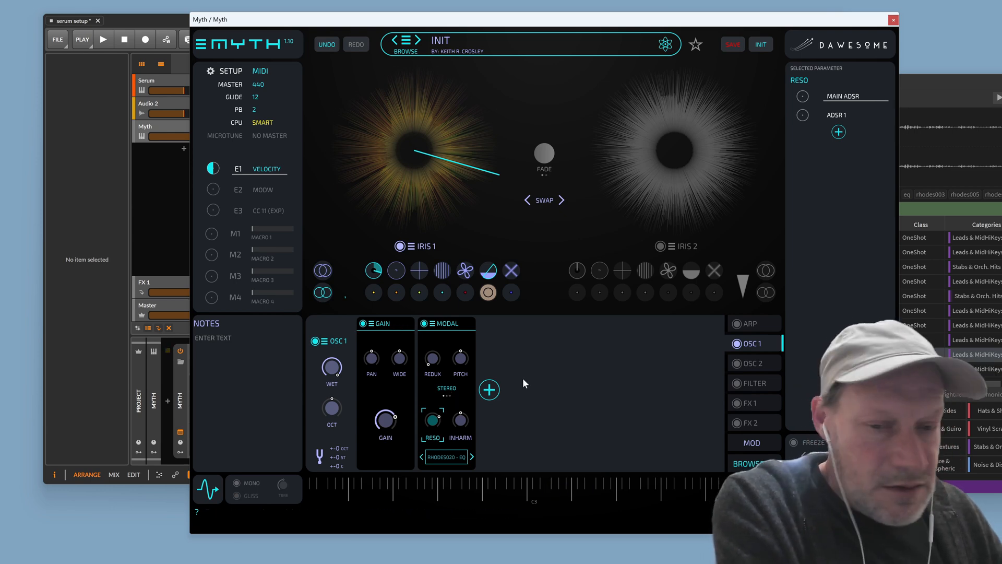
With Gain selected, set ADSR 1 to a 0 ms attack and 23 ms decay, keeping 16 ms release
left_click(387, 422)
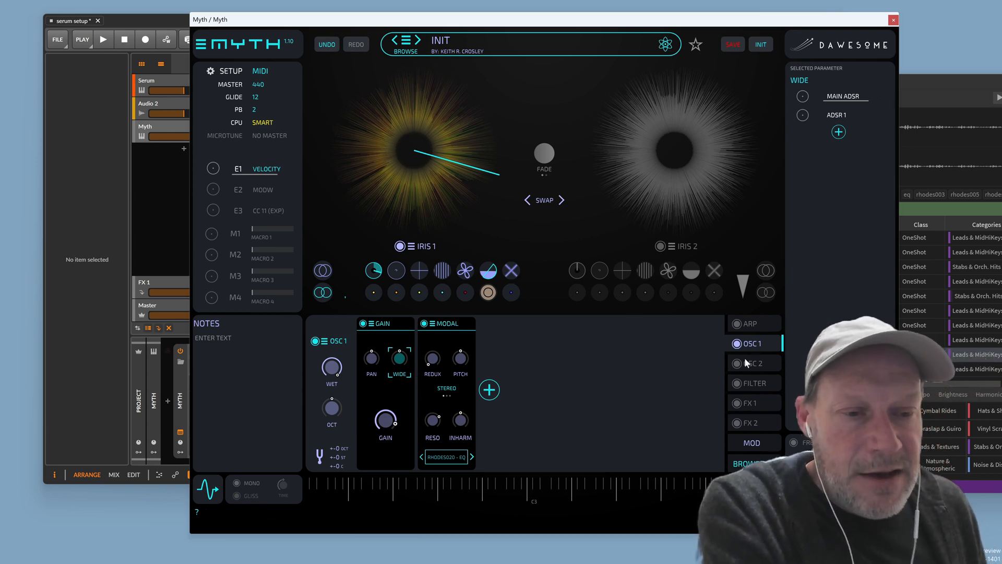
left_click(832, 118)
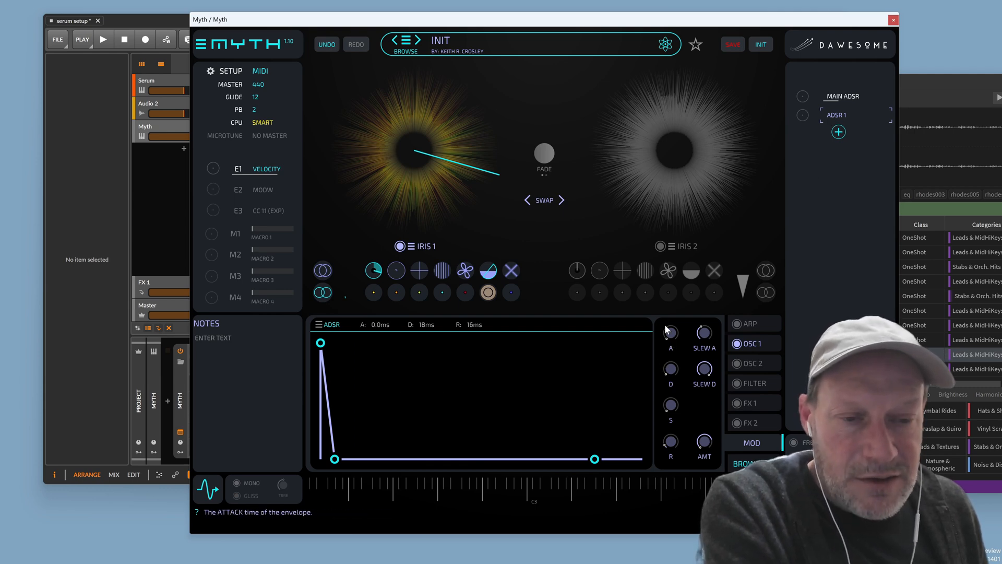
mouse_move(676, 374)
left_mouse_down()
mouse_move(682, 354)
mouse_move(669, 389)
left_mouse_up()
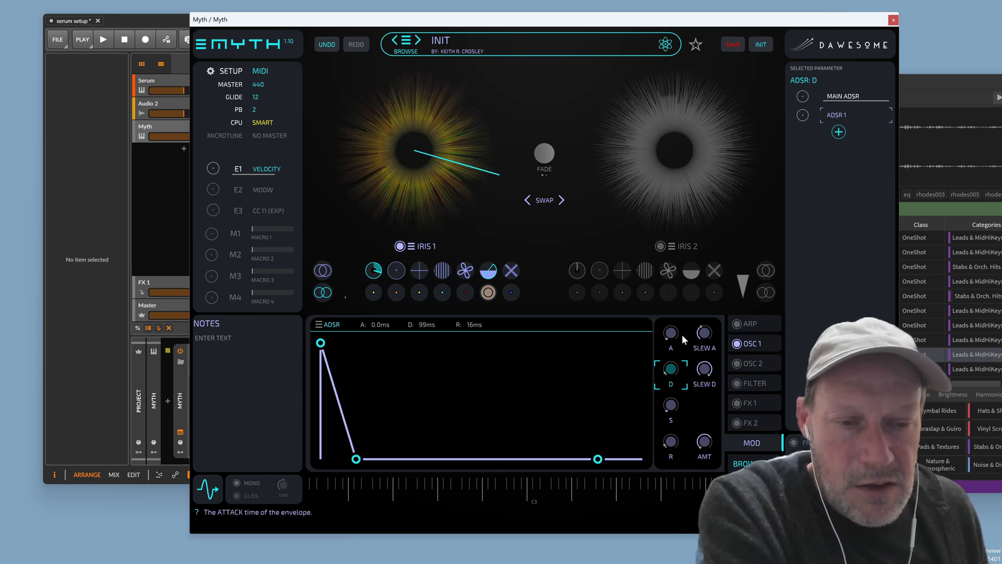
mouse_move(676, 332)
left_mouse_down()
mouse_move(681, 314)
mouse_move(676, 334)
left_mouse_up()
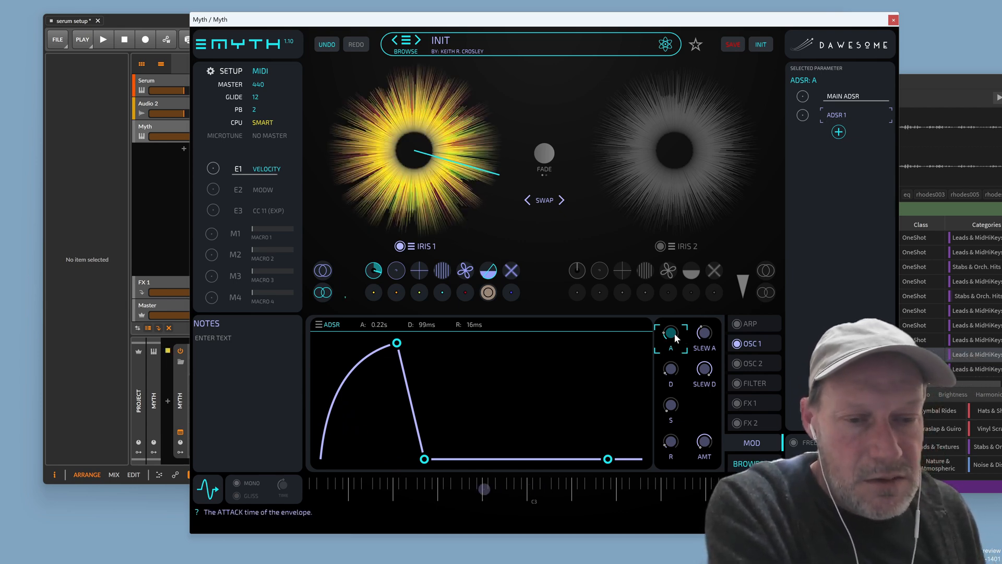
left_click_drag(674, 346, 670, 380)
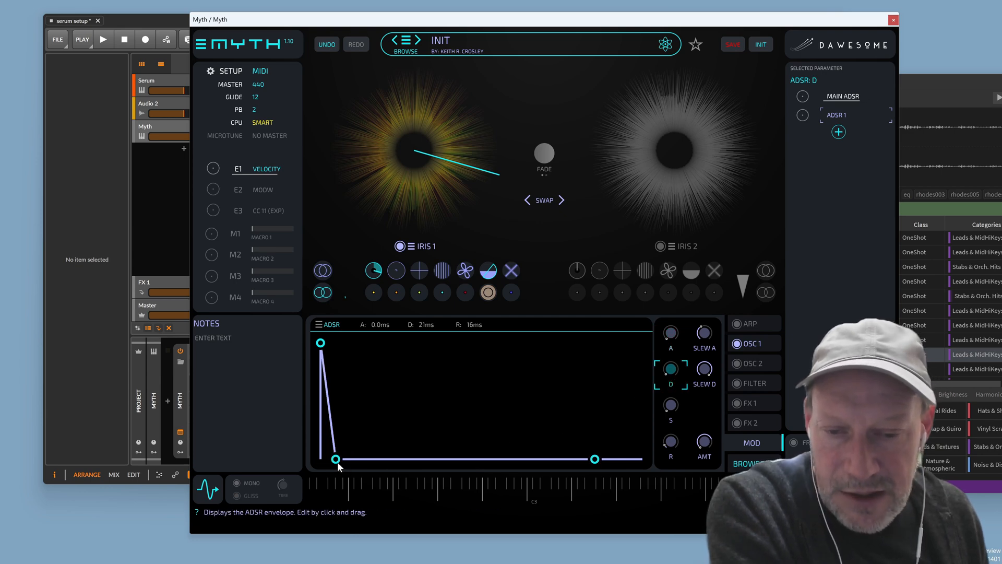
left_click_drag(334, 459, 346, 459)
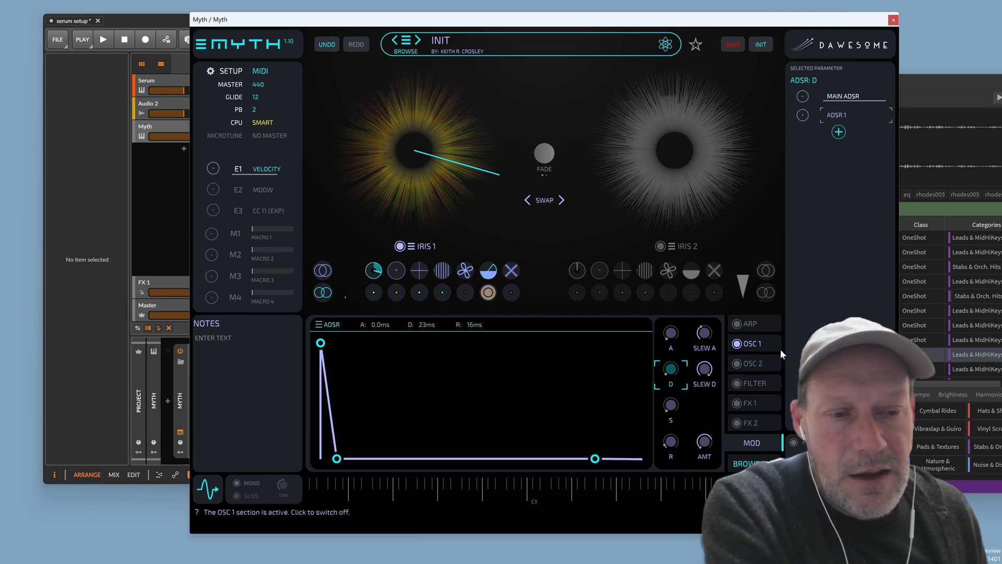
Load the KRC MODAL POLY 12 preset into OSC 1's Modal module
left_click(758, 342)
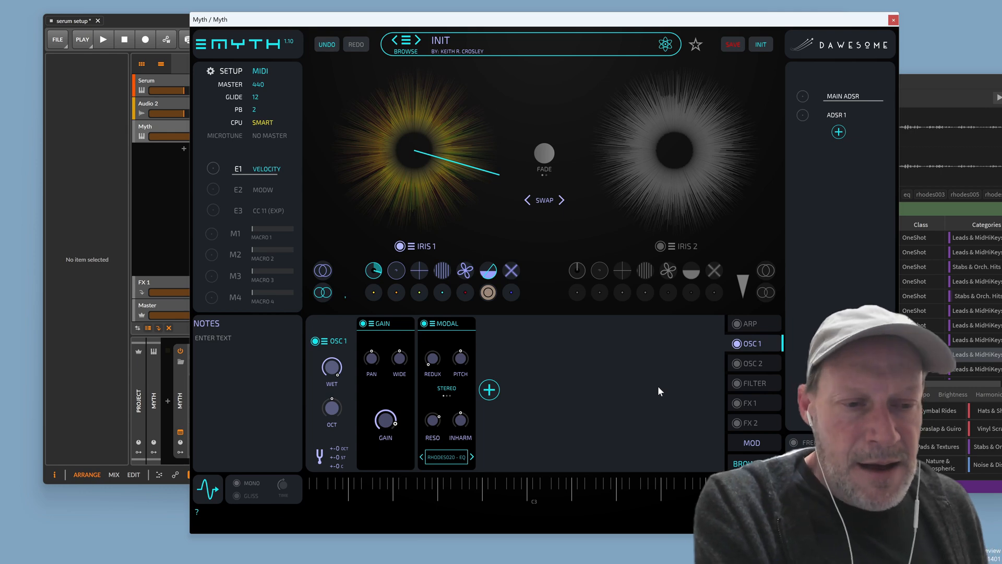
left_click(431, 326)
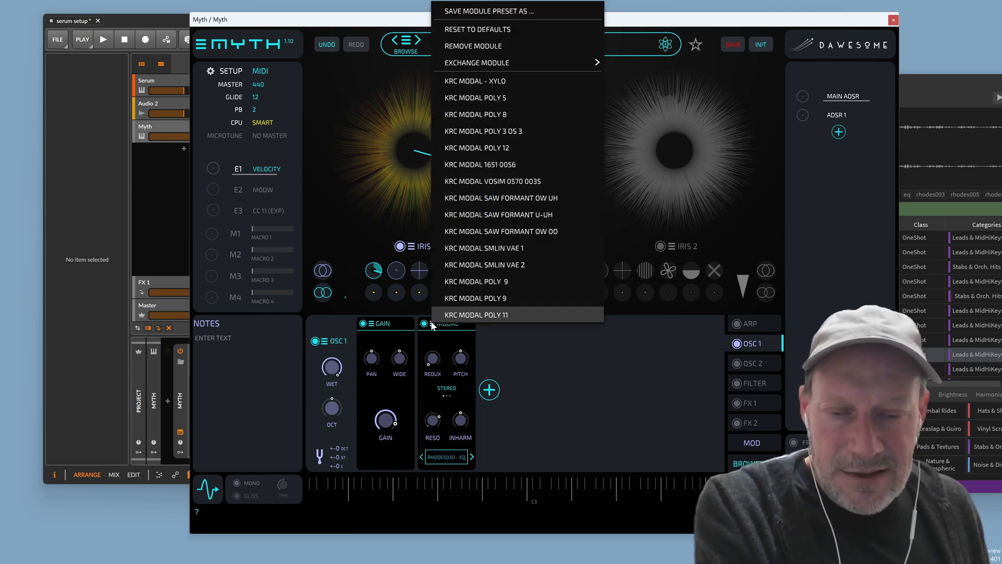
left_click(506, 146)
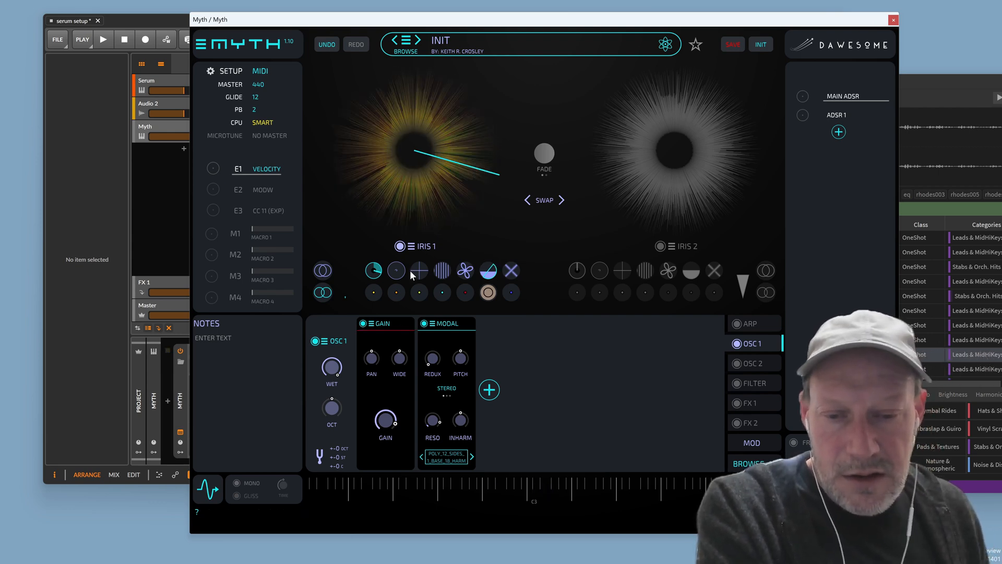
Compare the sound with the Modal filter bypassed and on, then target the Iris 1 gain
left_click(384, 427)
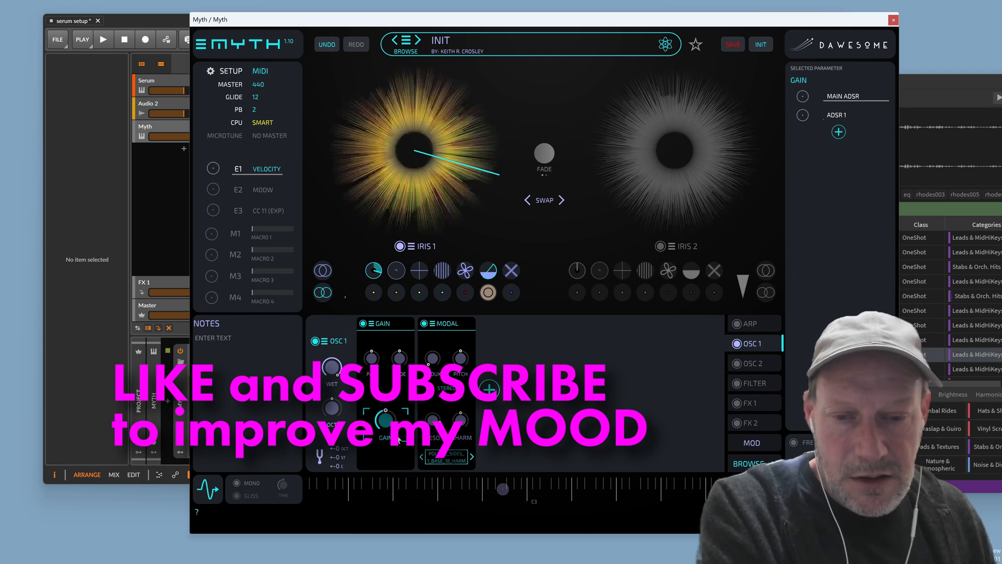
left_click_drag(407, 403, 407, 404)
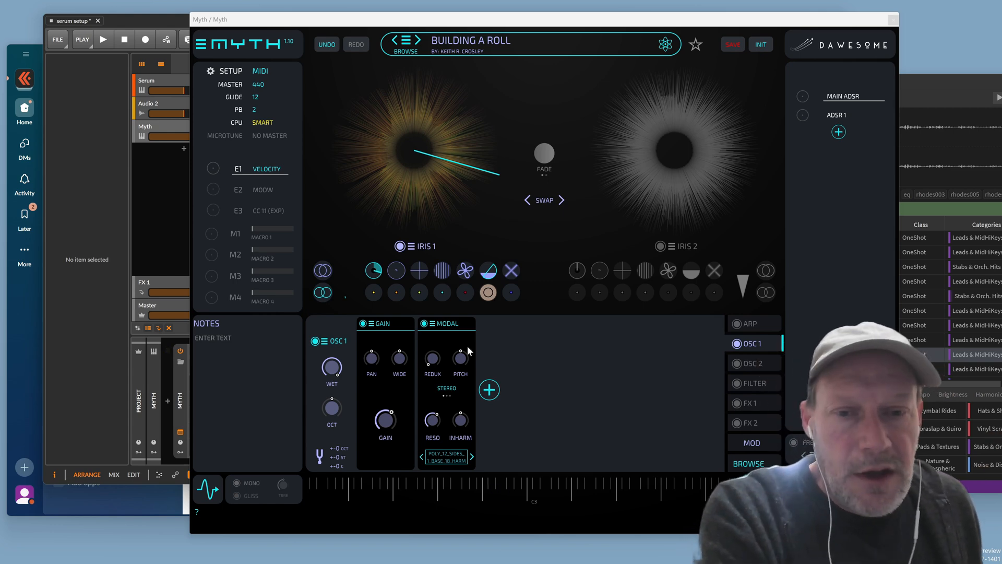
left_click(424, 324)
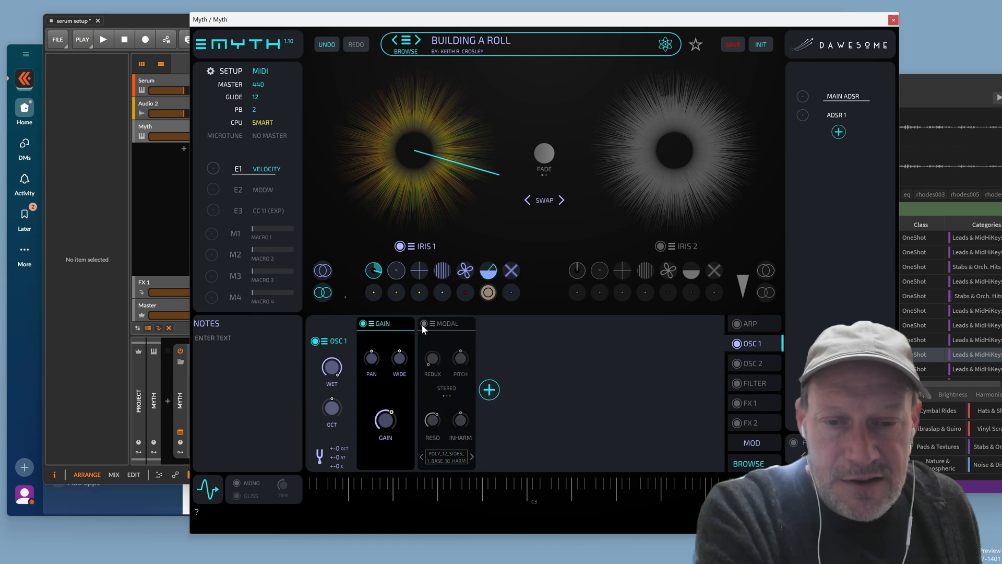
left_click(424, 324)
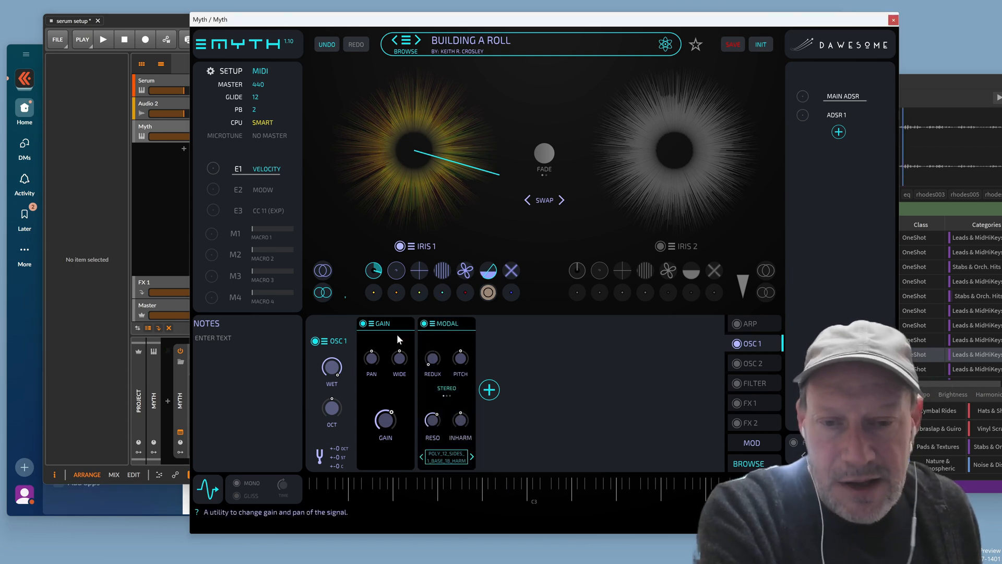
left_click(348, 293)
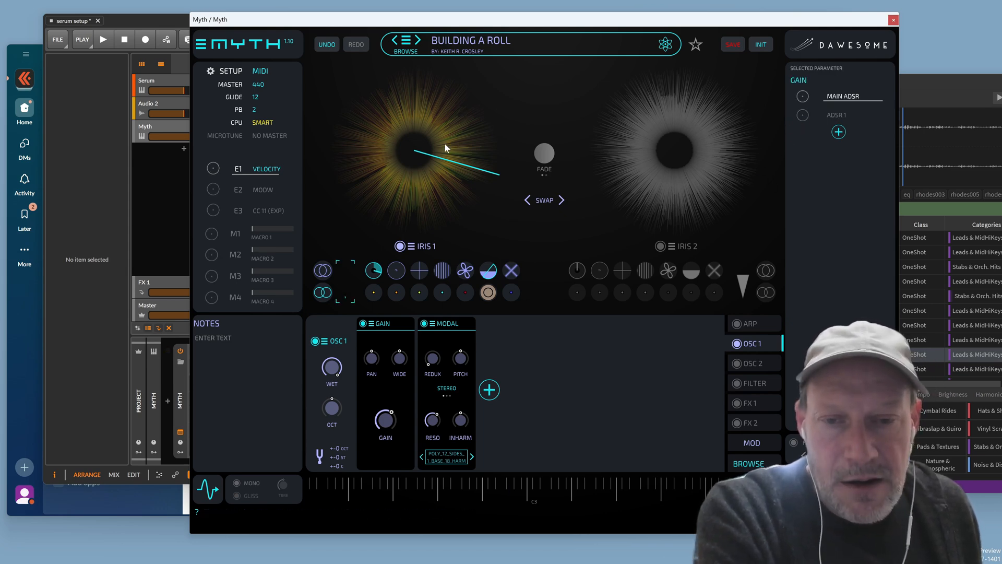
Add LFO 1 as a descending 1-bar ramp modulating the Iris 1 gain at about half amount
left_click(839, 132)
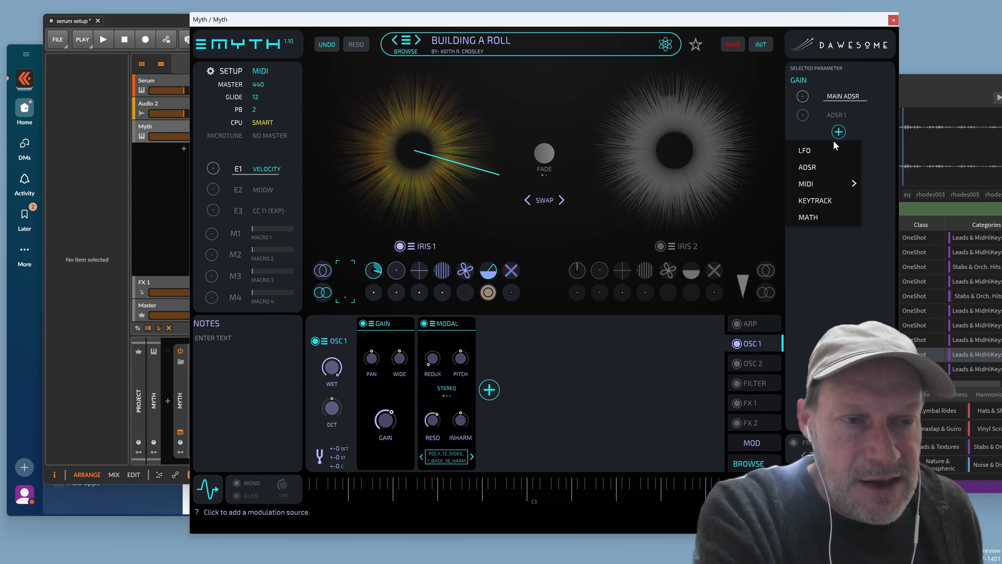
left_click(834, 151)
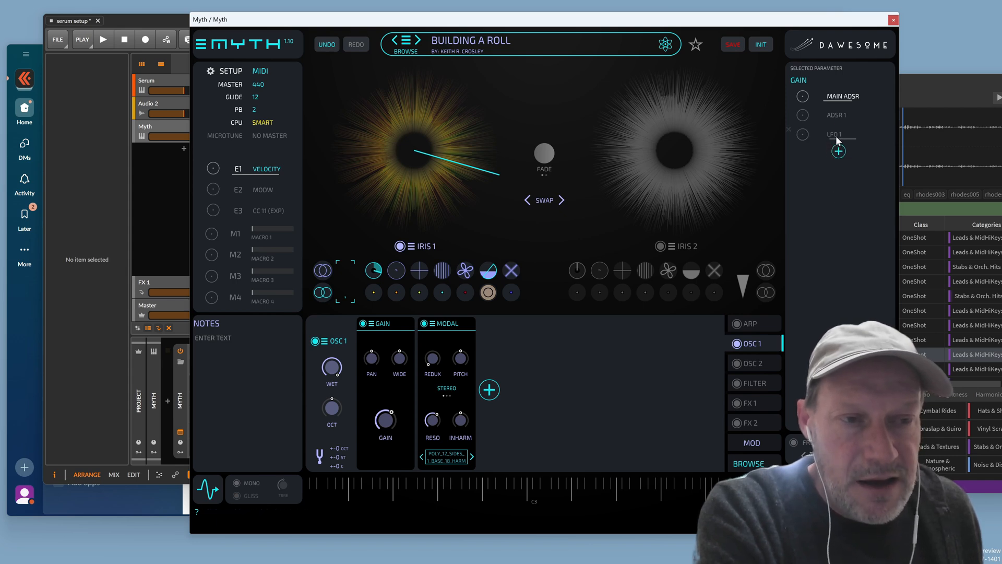
left_click(836, 138)
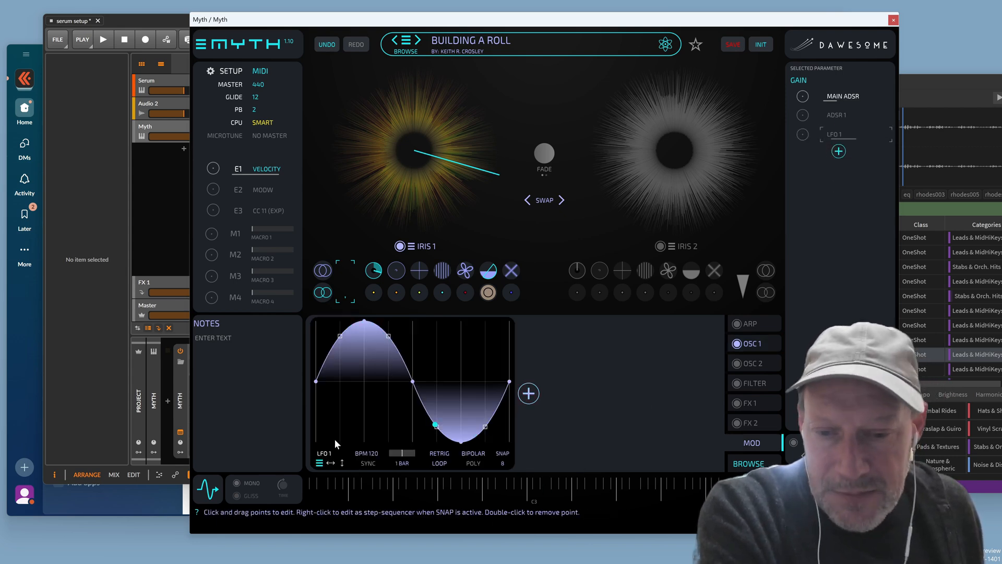
left_click(319, 463)
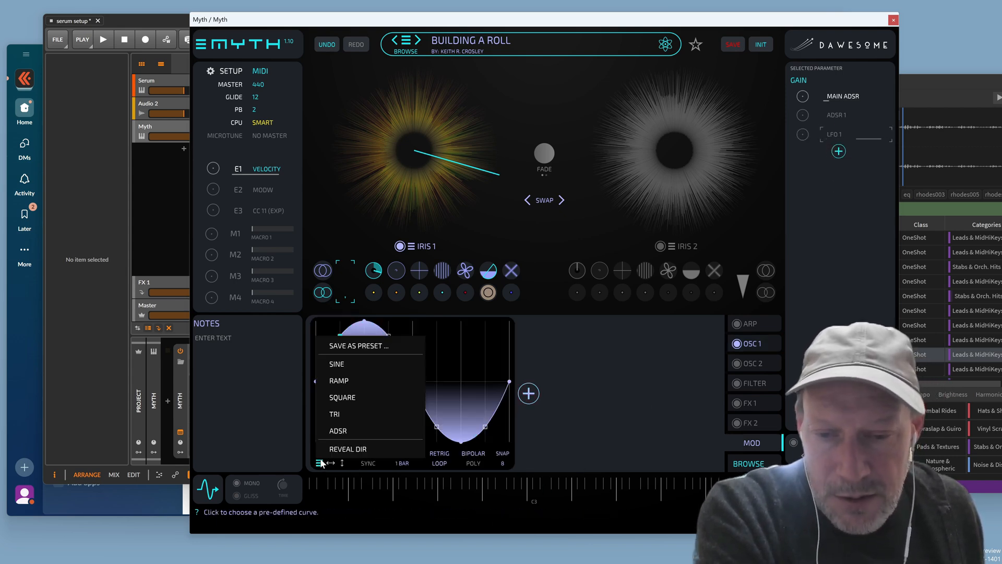
left_click(352, 380)
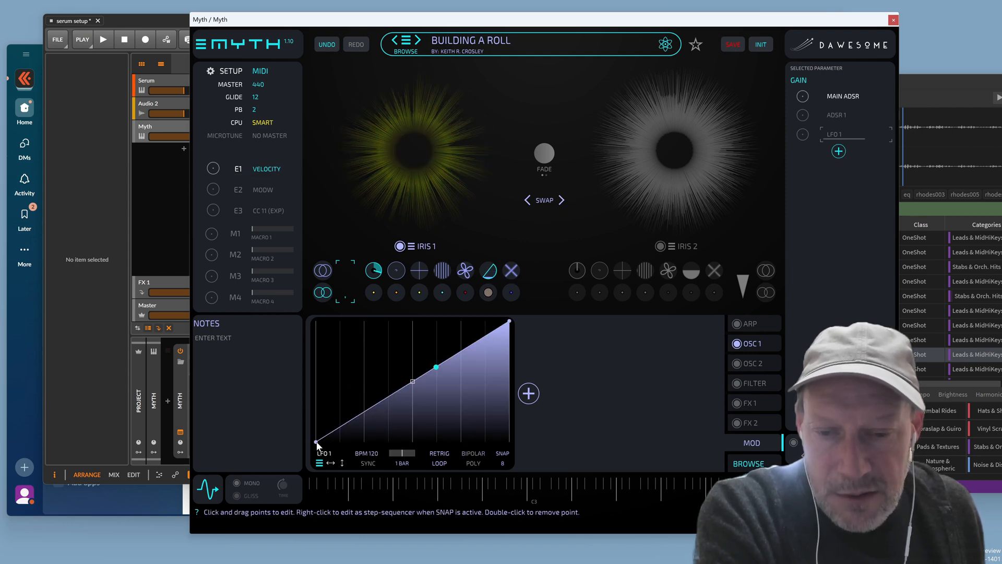
left_click_drag(317, 442, 333, 300)
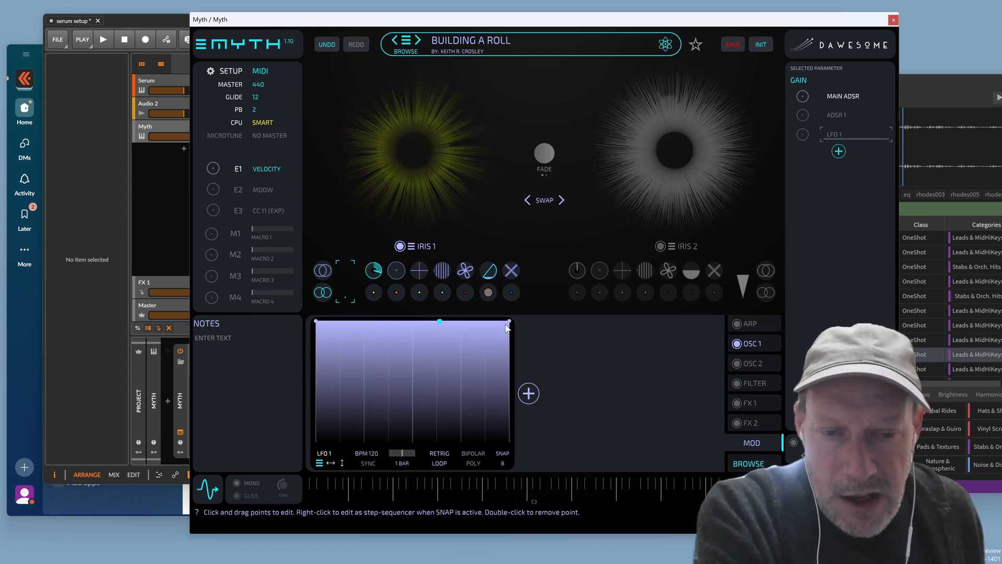
left_click_drag(509, 322, 516, 466)
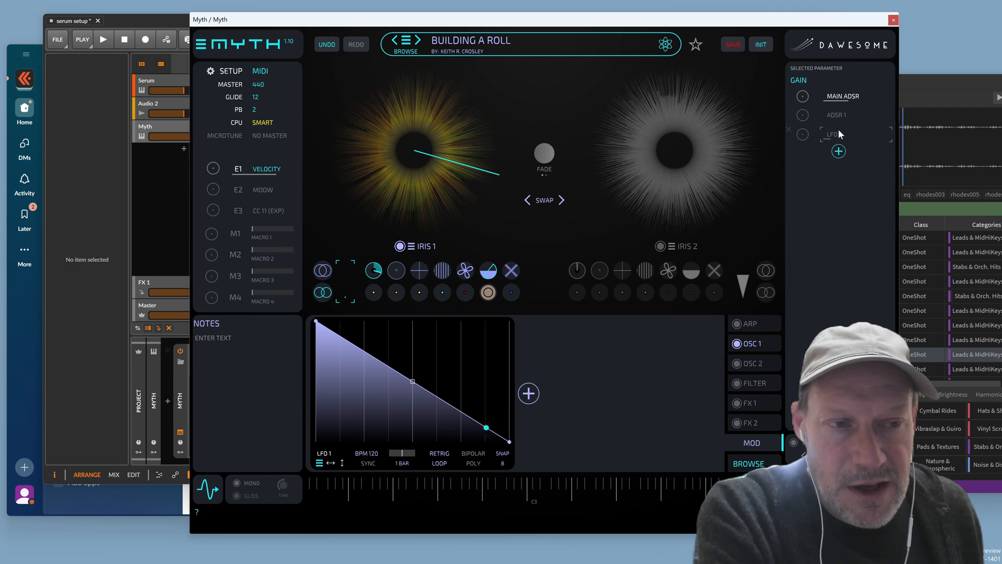
left_click_drag(806, 135, 829, 50)
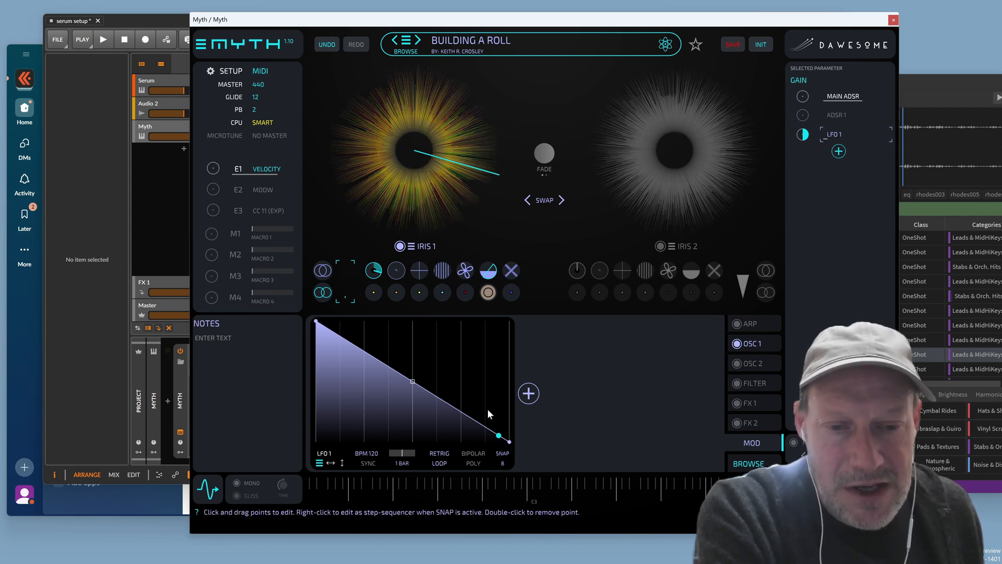
Add an AMT block to LFO 1, turn it down, and check ADSR 1's envelope
left_click(529, 394)
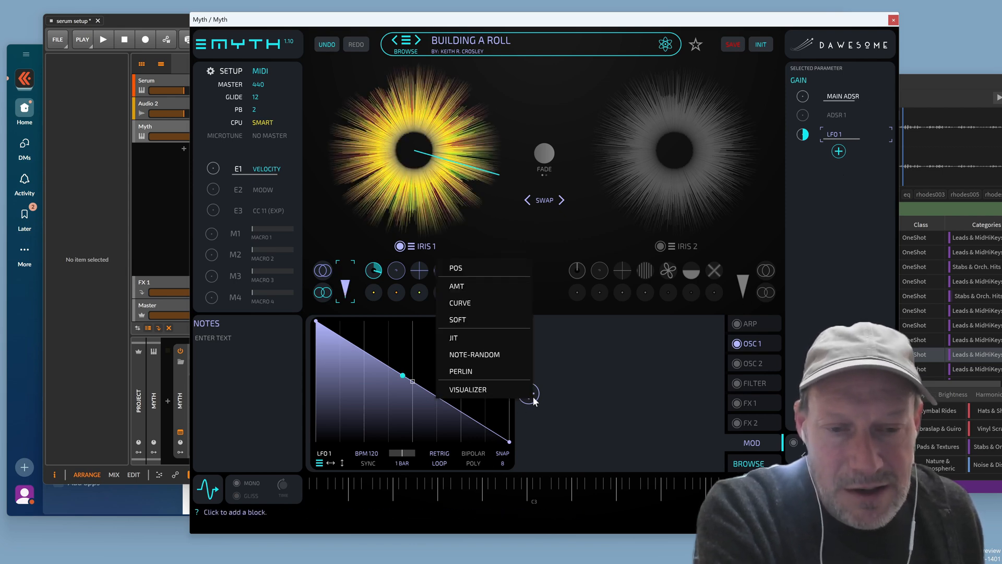
left_click(479, 288)
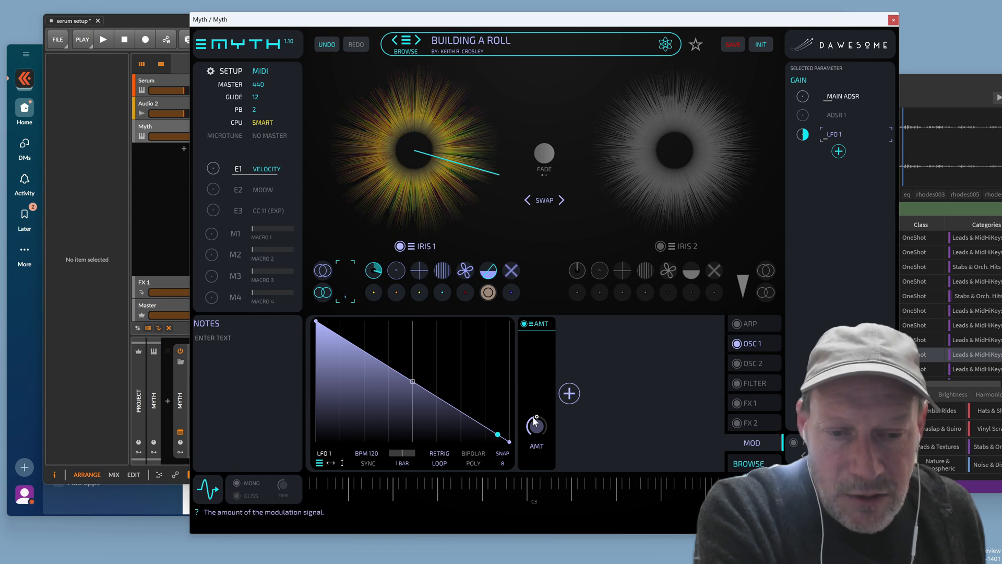
left_click_drag(534, 422, 522, 494)
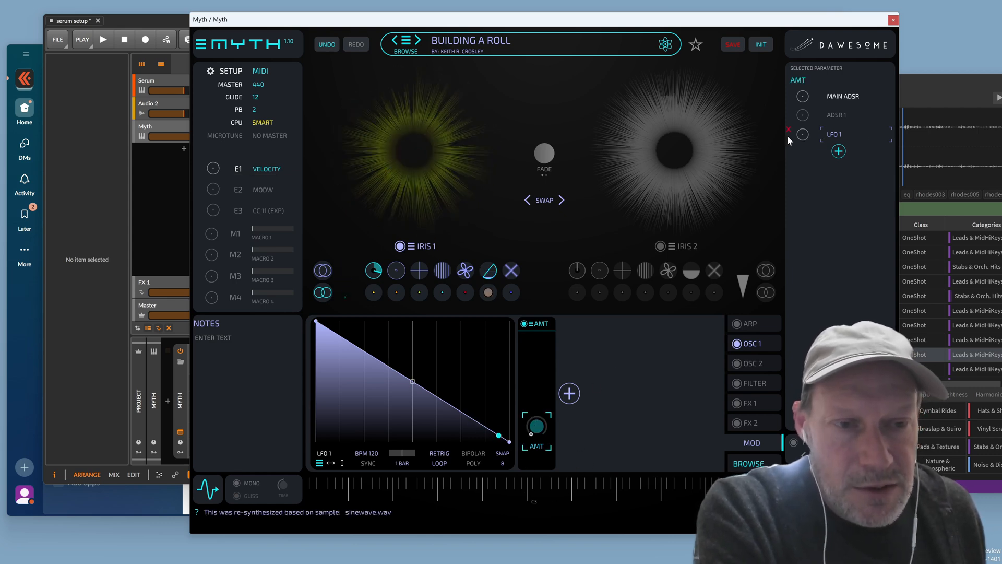
left_click(835, 117)
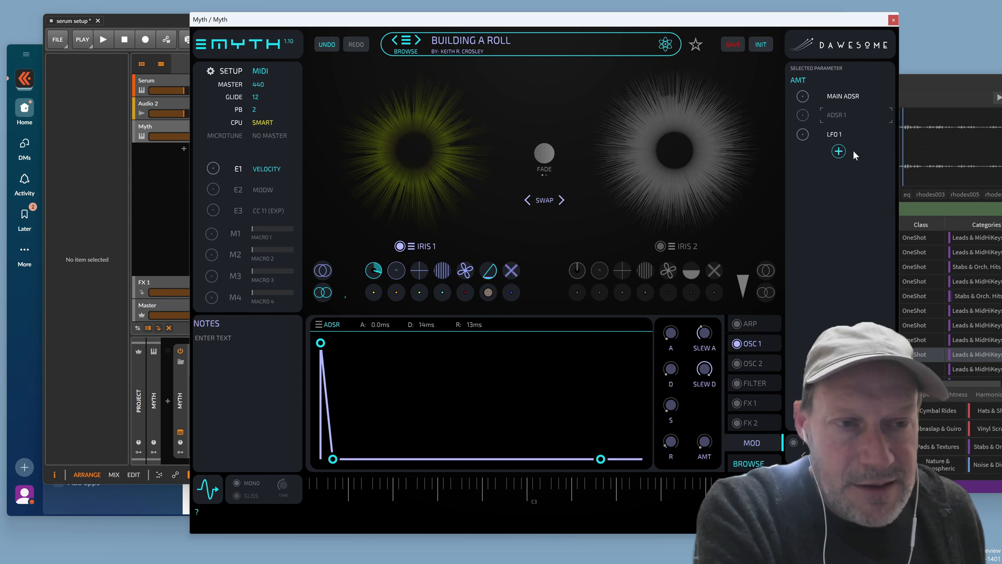
left_click(838, 134)
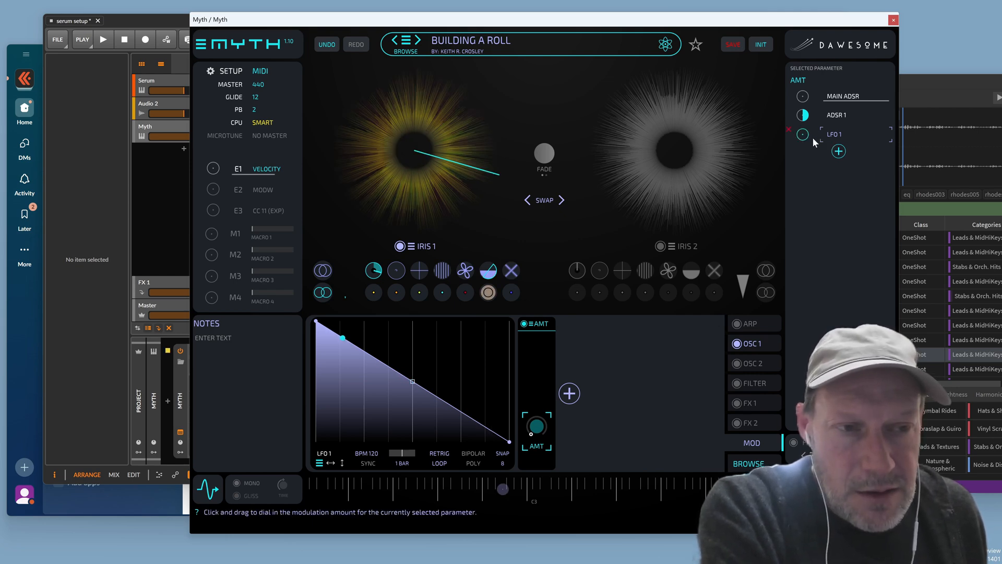
Lengthen ADSR 1's decay to 1.28 s and bend LFO 1's ramp into a concave curve
left_click(834, 114)
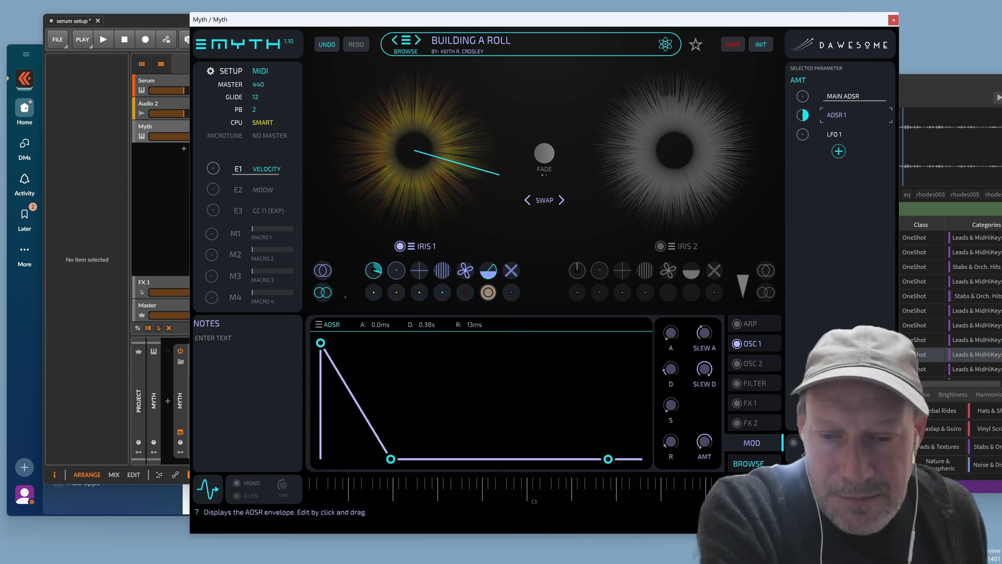
left_click_drag(391, 458, 437, 459)
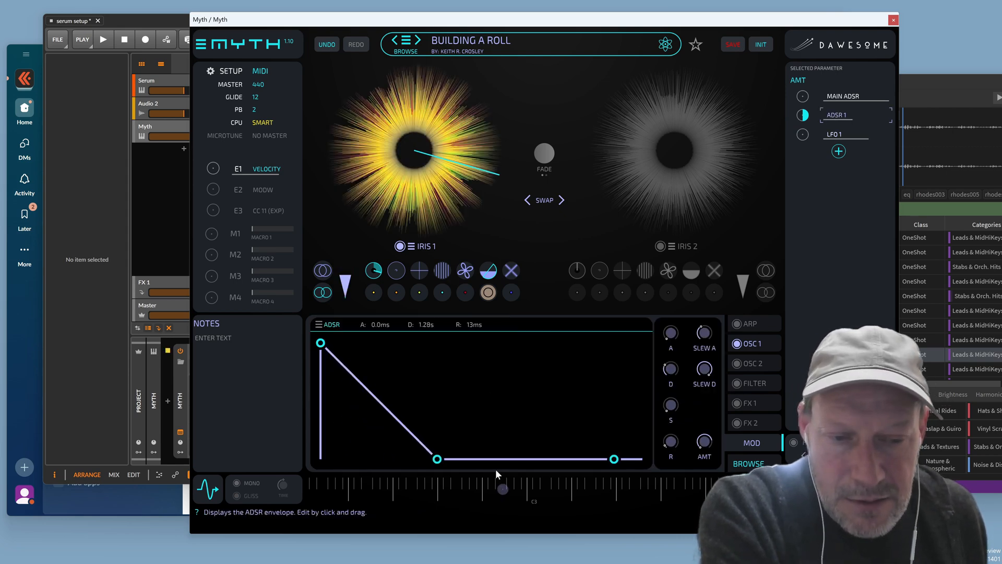
left_click(831, 133)
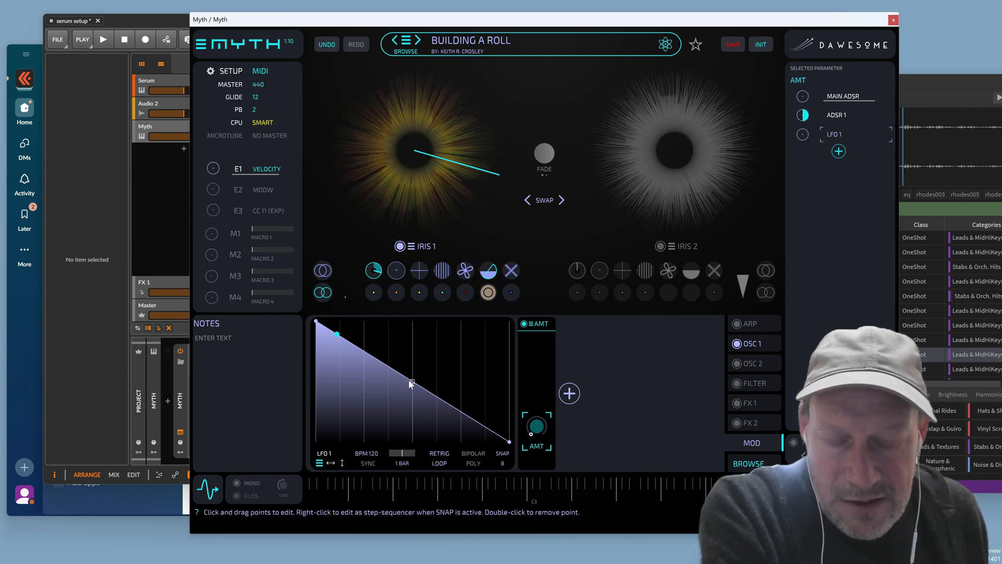
left_click_drag(411, 384, 410, 433)
Set LFO 1's rate to 1/4d and let ADSR 1 modulate that rate
left_click(402, 464)
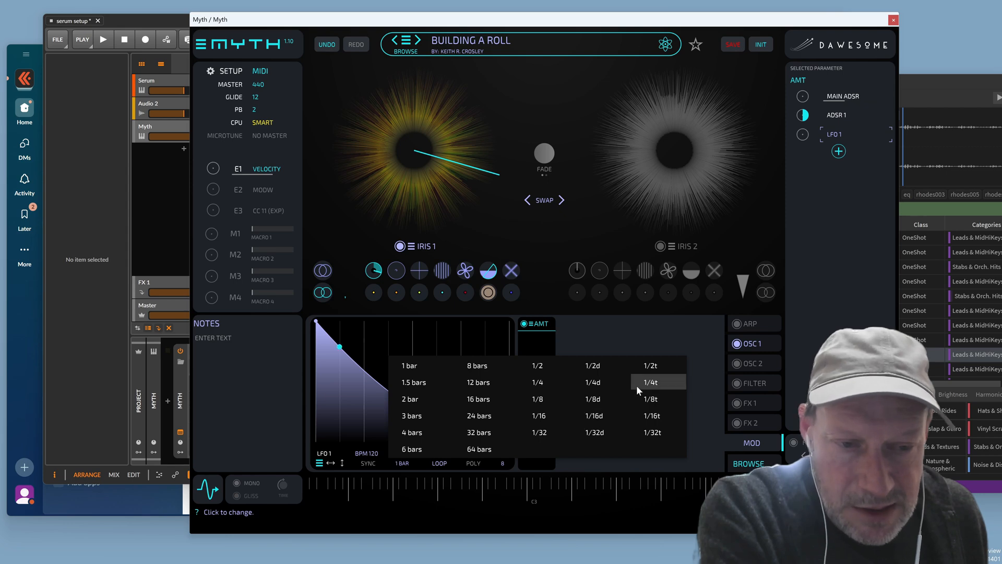
left_click(611, 381)
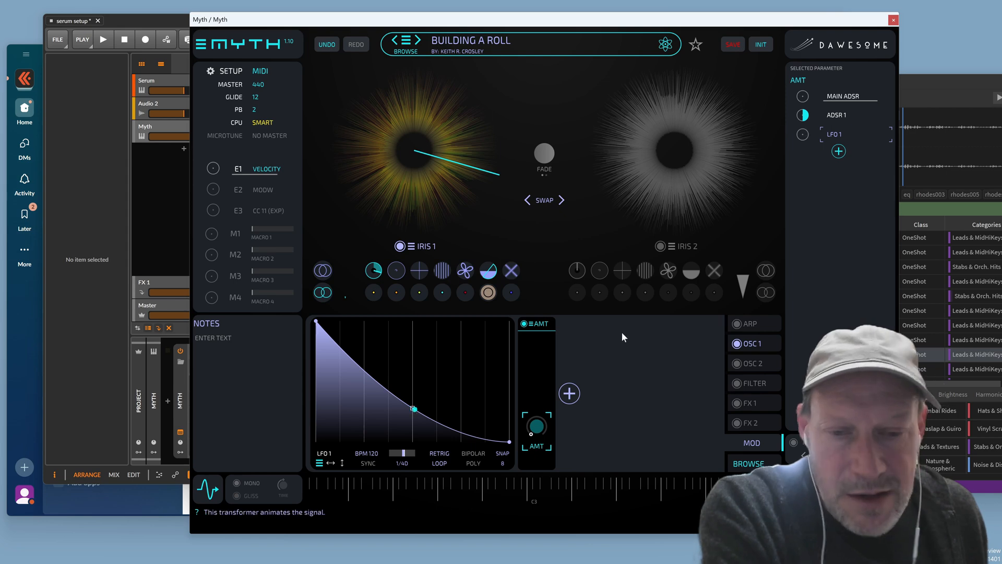
left_click(401, 455)
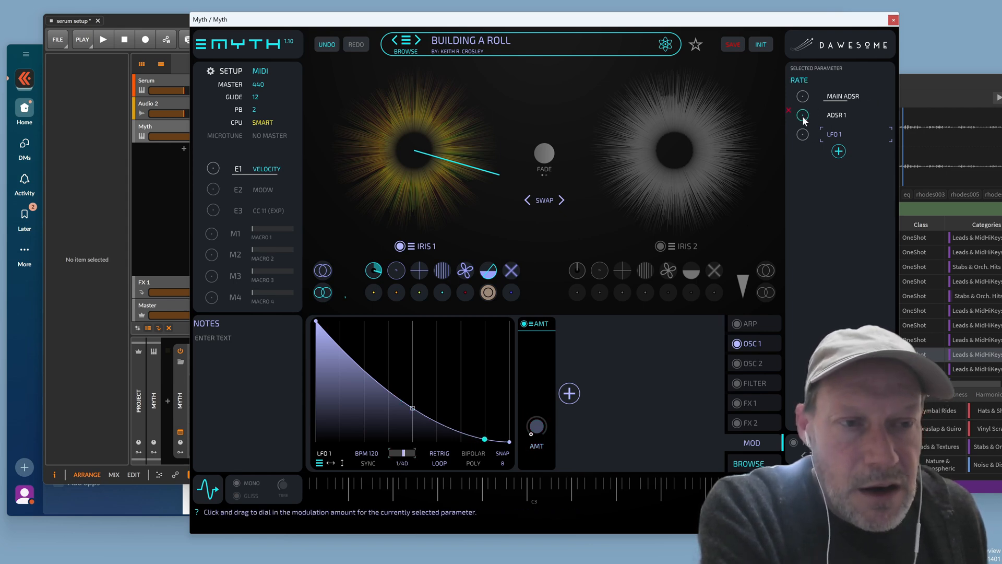
left_click_drag(808, 116, 824, 97)
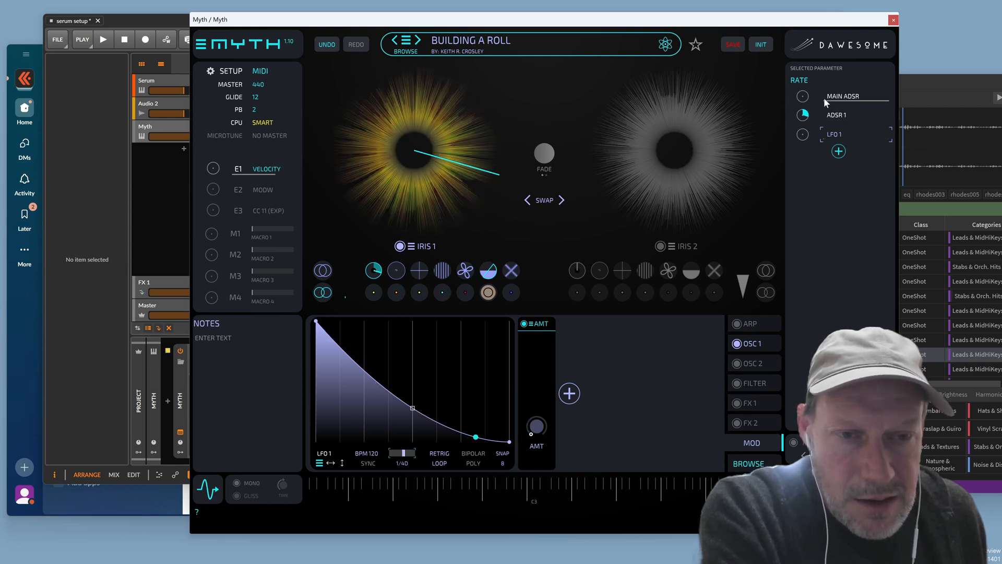
Return to OSC 1's modules and select the Modal filter's RESO as the modulation target
left_click(746, 341)
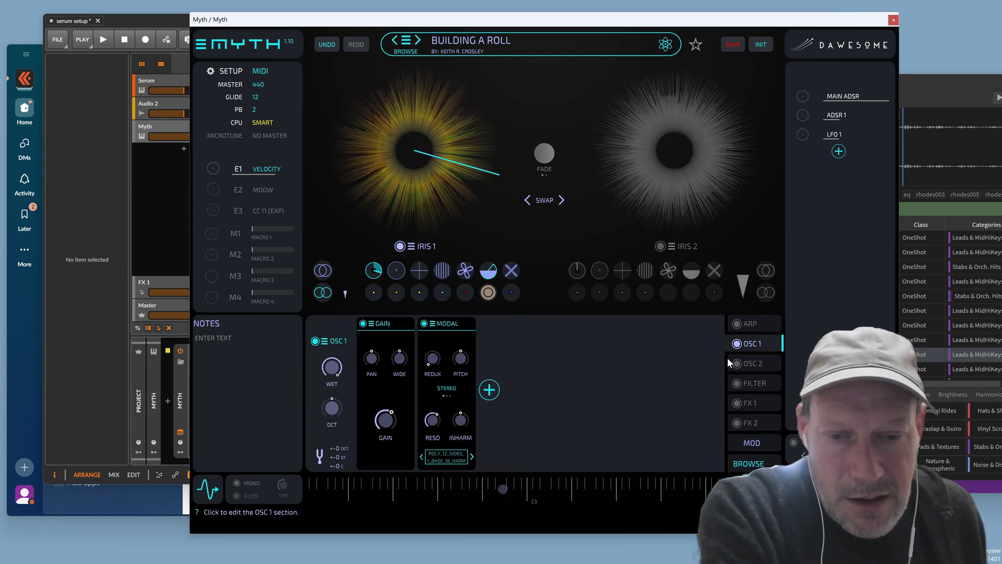
left_click(432, 420)
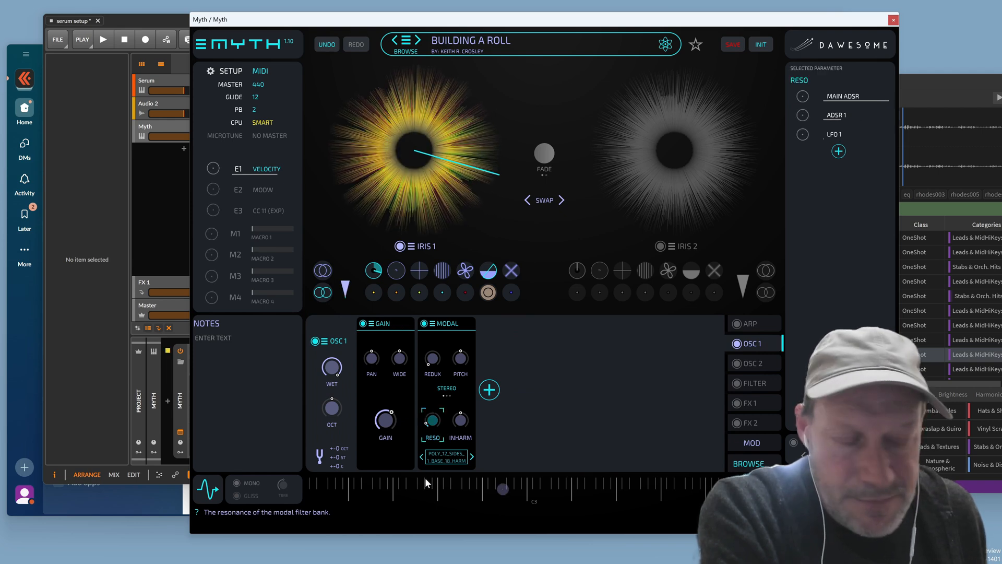
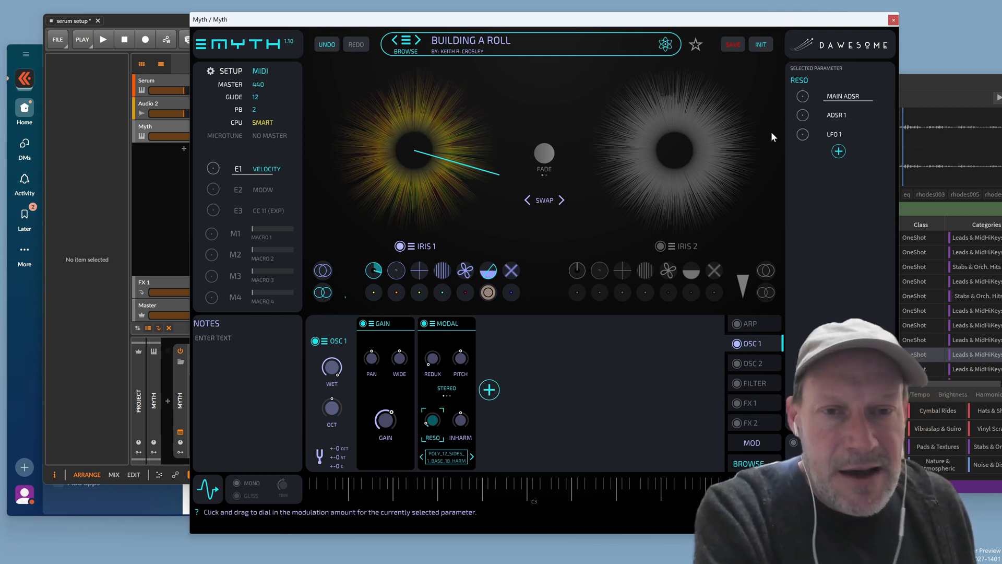
Remove LFO 1 from the Modal reso and shorten ADSR 1 to 19 ms decay, 16 ms release
left_click(789, 129)
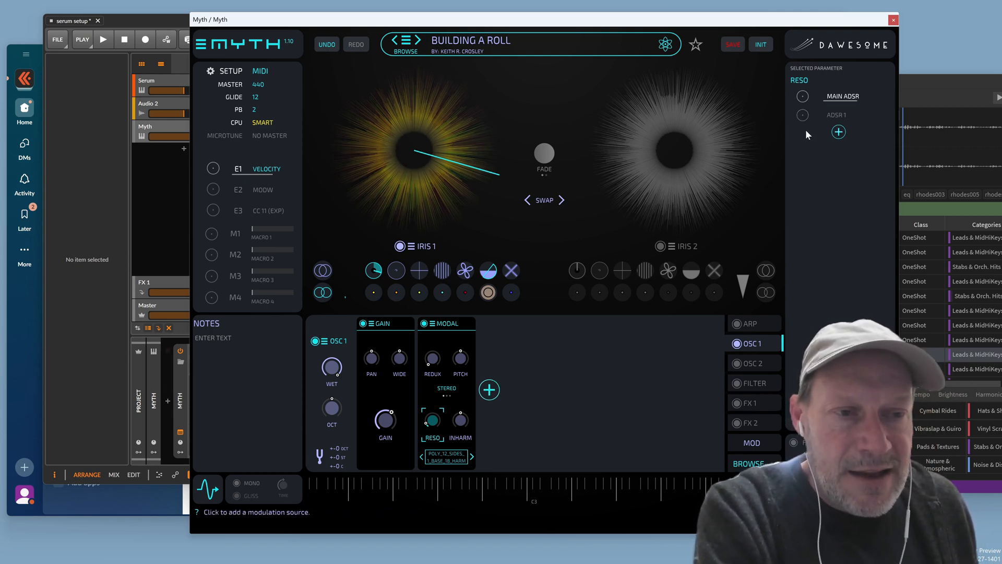
left_click(838, 114)
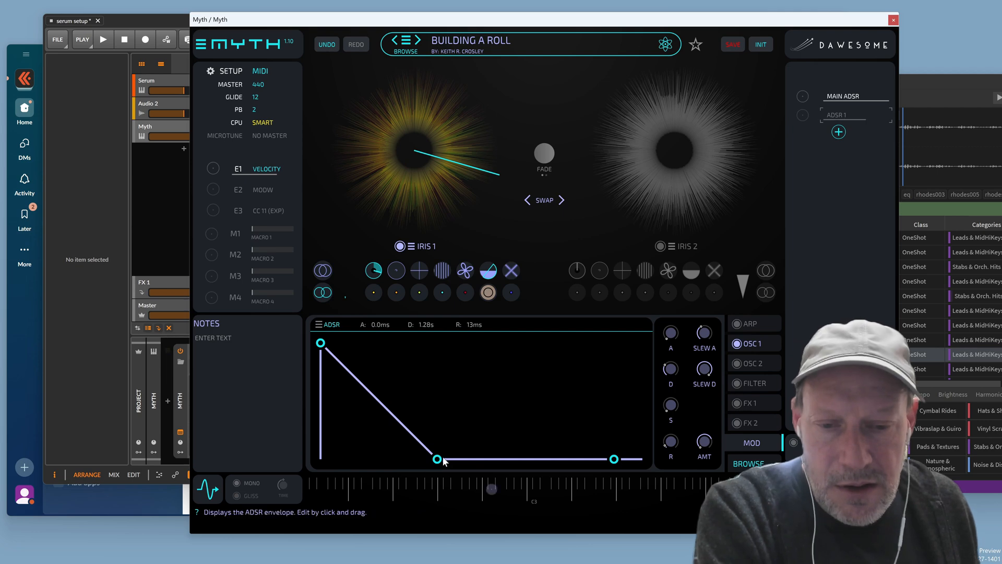
left_click_drag(435, 458, 335, 459)
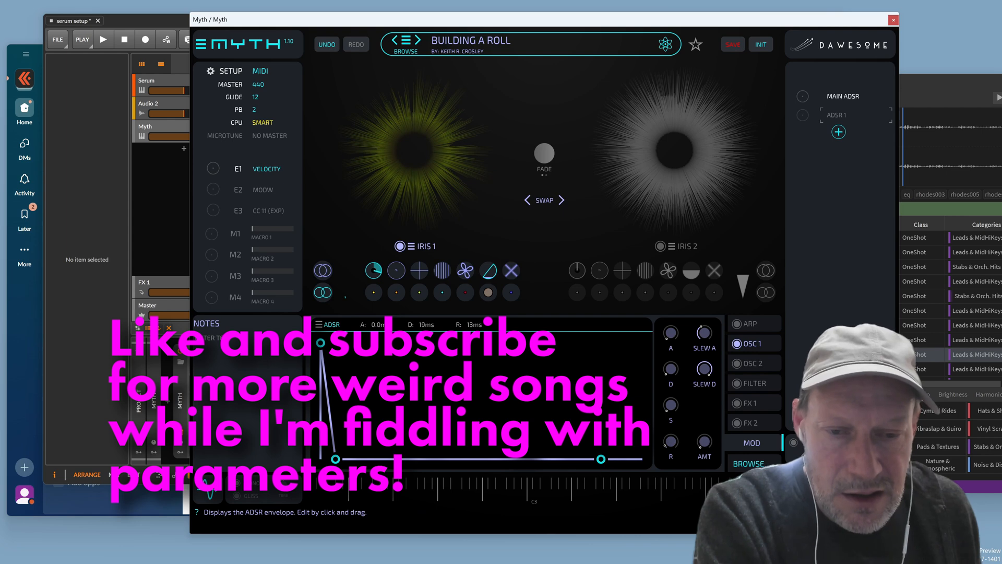
mouse_move(601, 459)
left_mouse_down()
mouse_move(611, 459)
mouse_move(594, 459)
left_mouse_up()
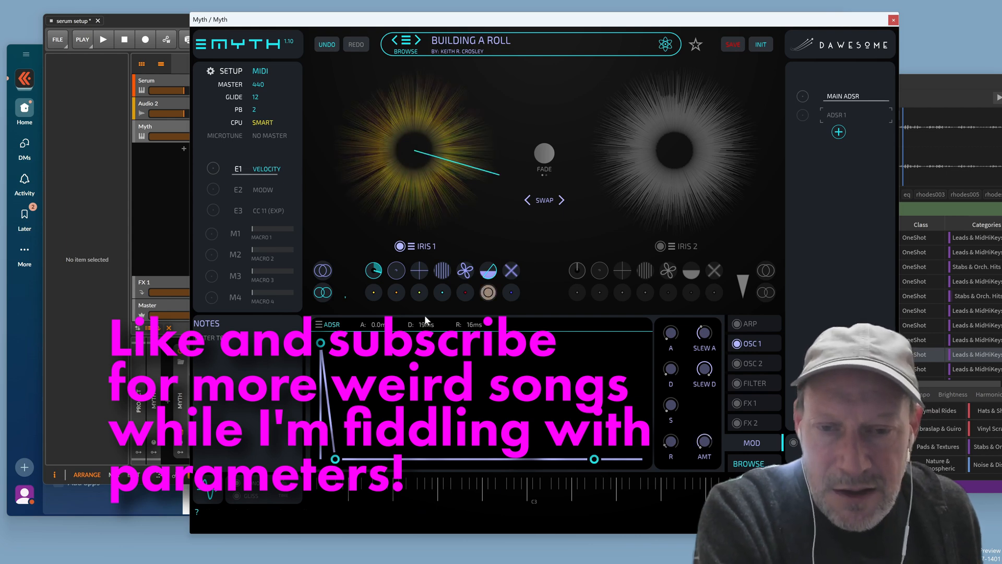
left_click(349, 283)
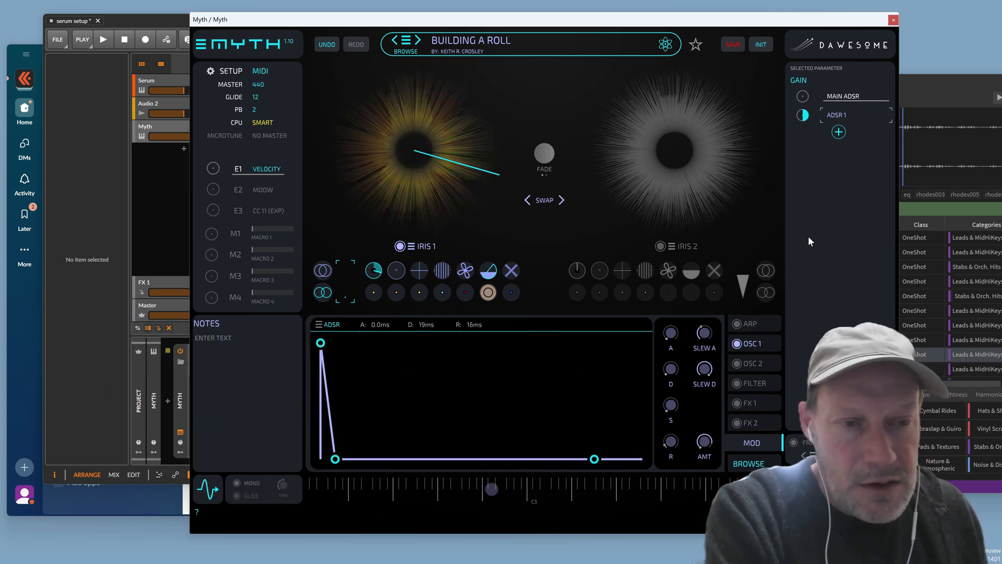
left_click(767, 344)
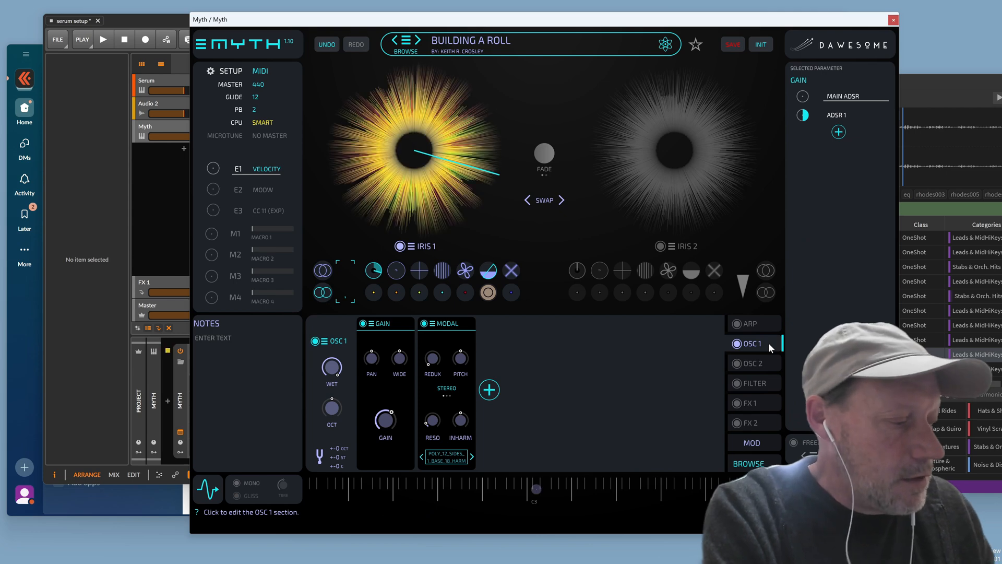
Load the KRC SAW-FORMANT-OW-UH-R3 preset into the Modal filter
left_click(432, 323)
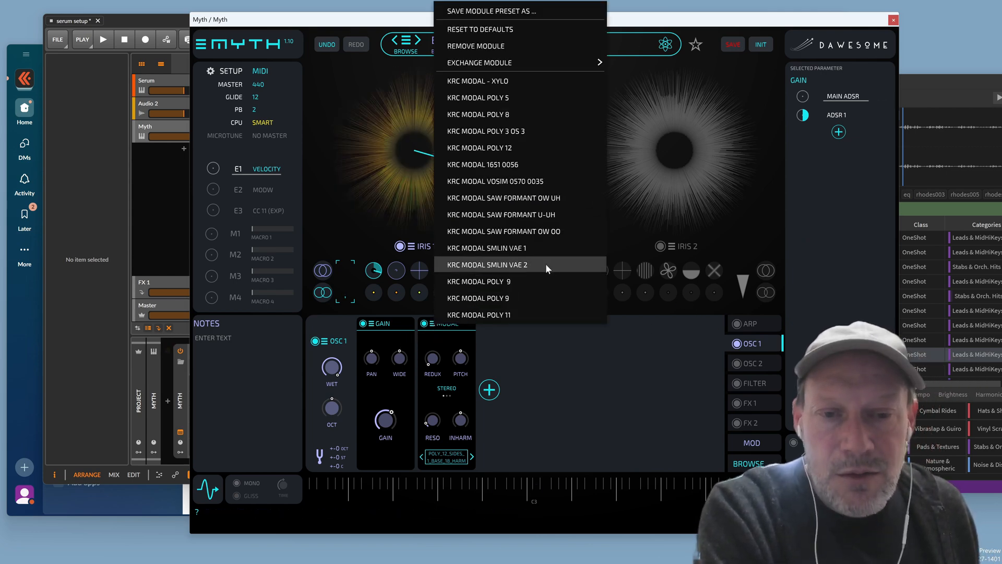
left_click(546, 198)
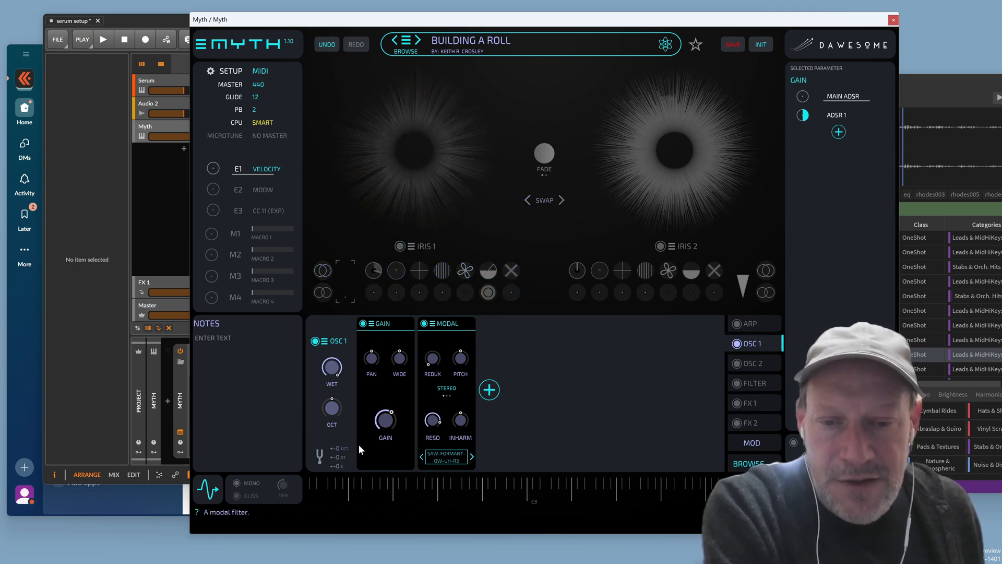
Add a Wave generator at the start of the OSC 1 chain and set it to NOISE
left_click(489, 390)
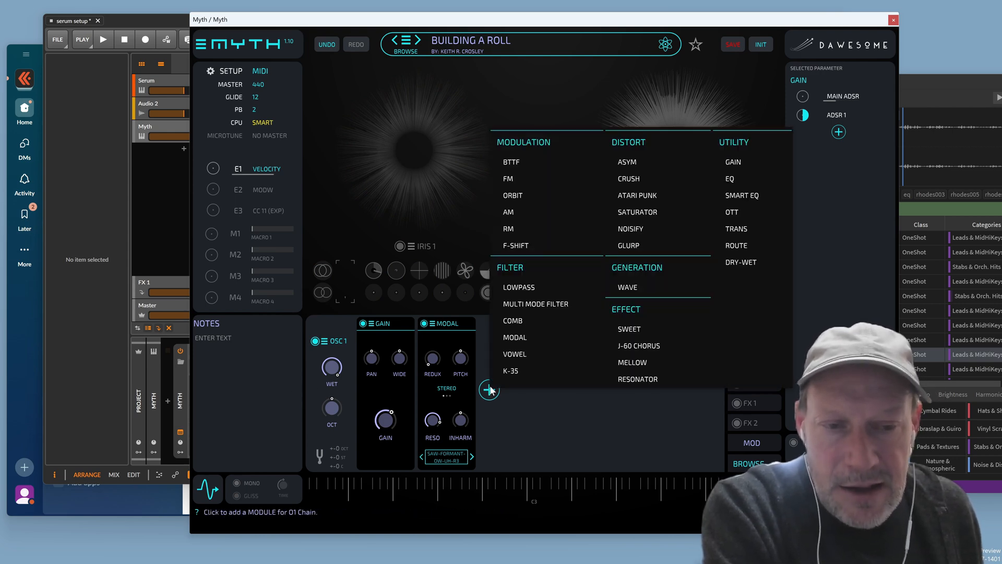
left_click(632, 288)
left_click_drag(519, 324, 396, 333)
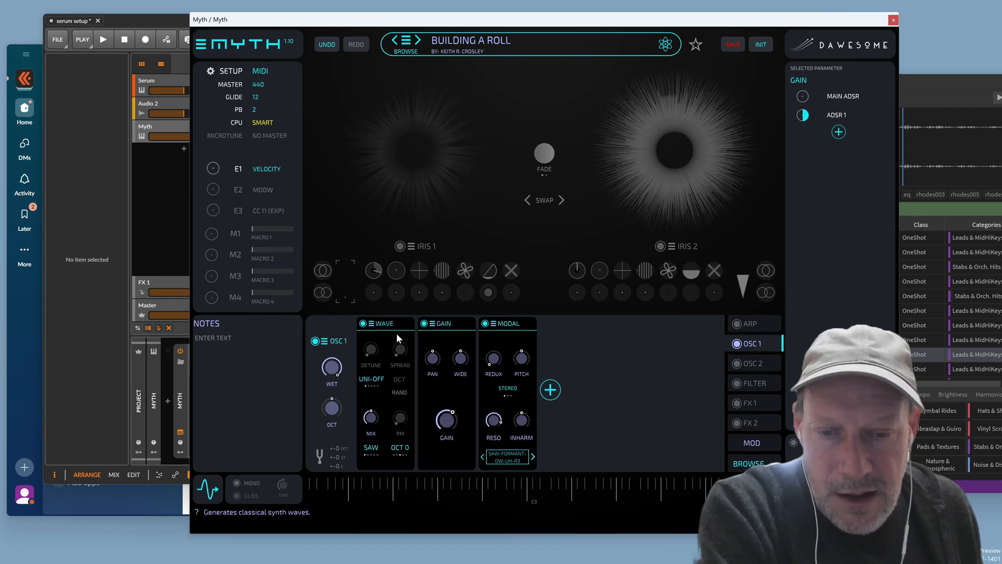
left_click(377, 450)
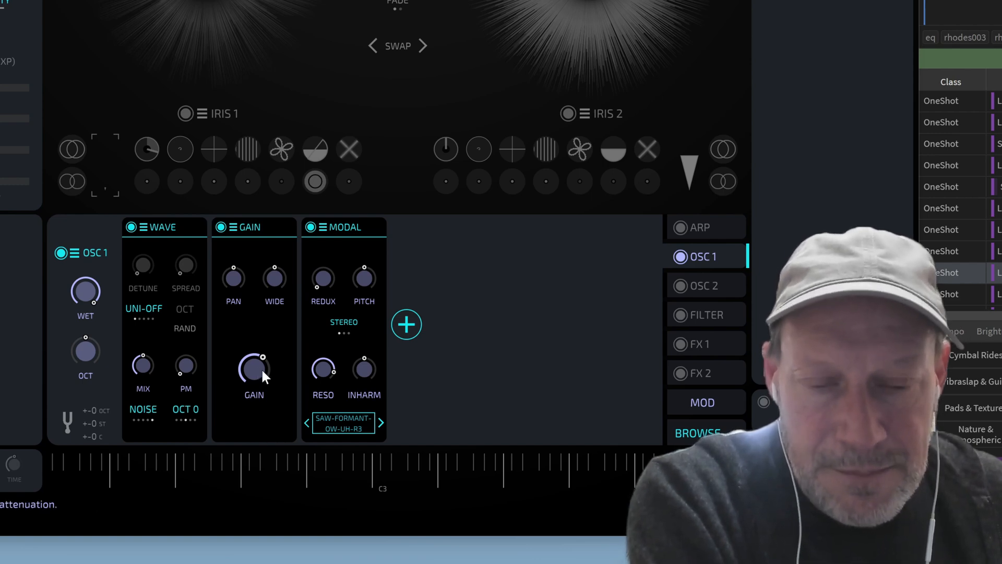
Turn the Gain level to minimum and set ADSR 1's modulation amount on it
left_click_drag(261, 367, 223, 492)
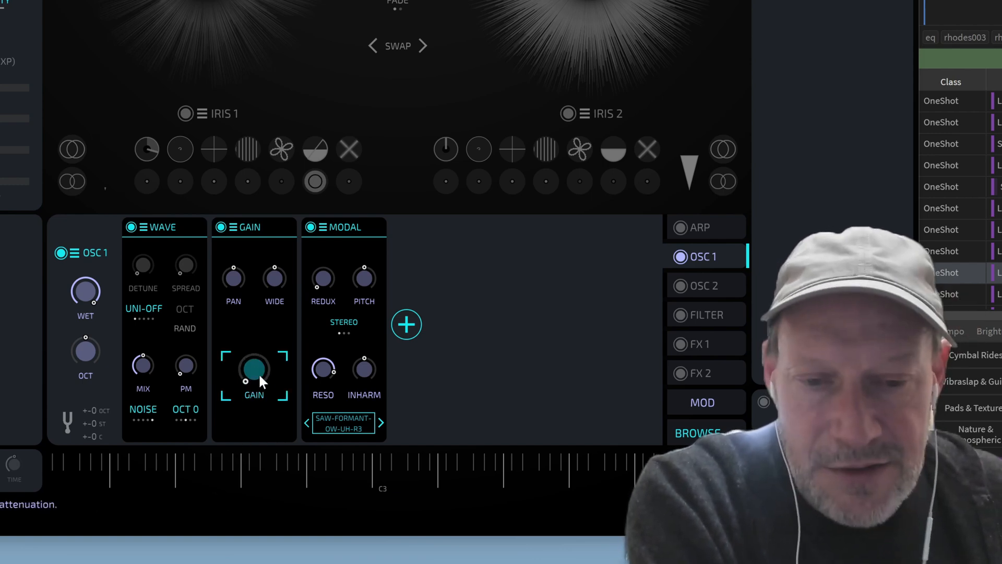
left_click_drag(259, 374, 265, 313)
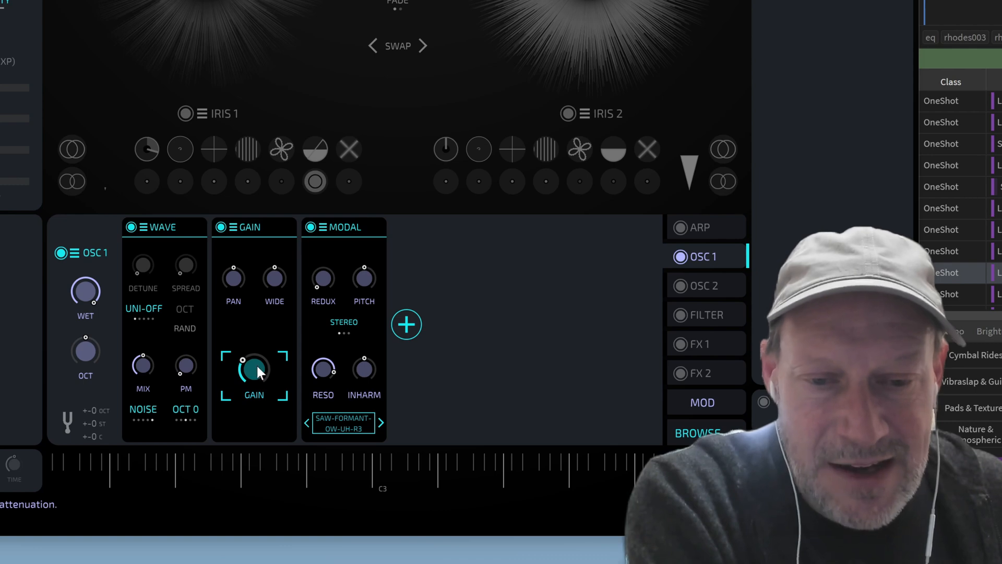
left_click_drag(257, 366, 247, 445)
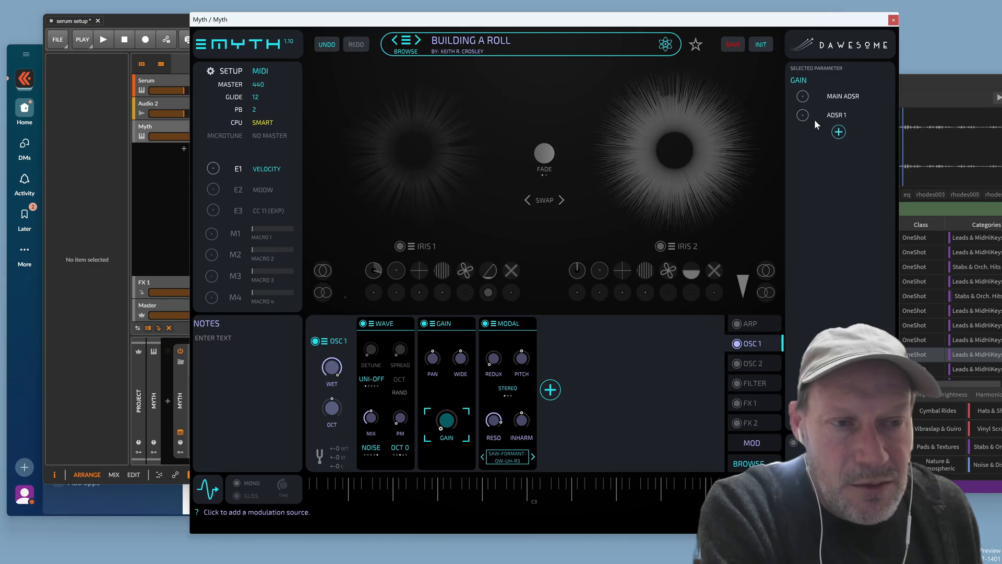
left_click_drag(803, 115, 835, 50)
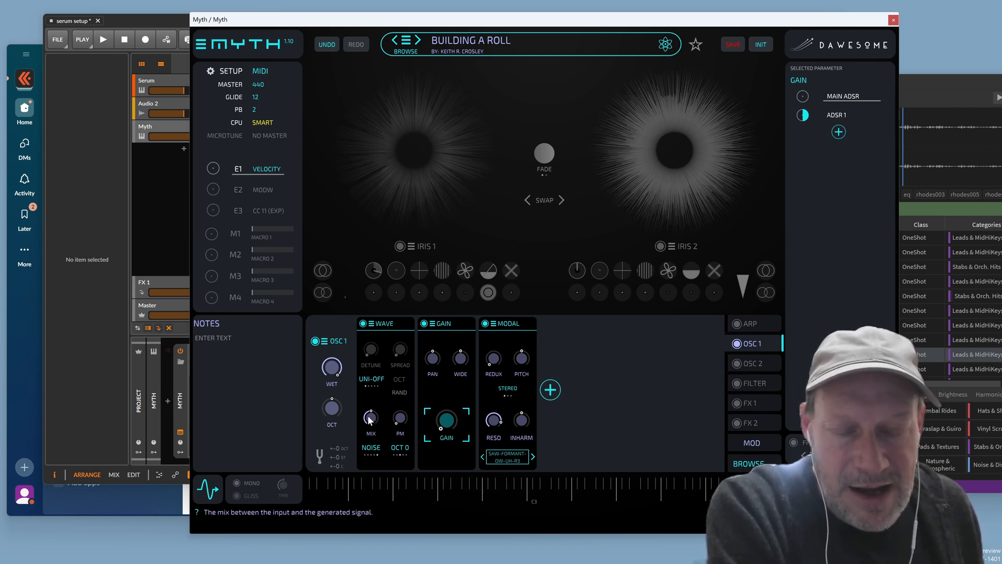
Add a Gain 2 right after Gain, set its level slightly lower, and A/B the Modal filter
left_click(552, 392)
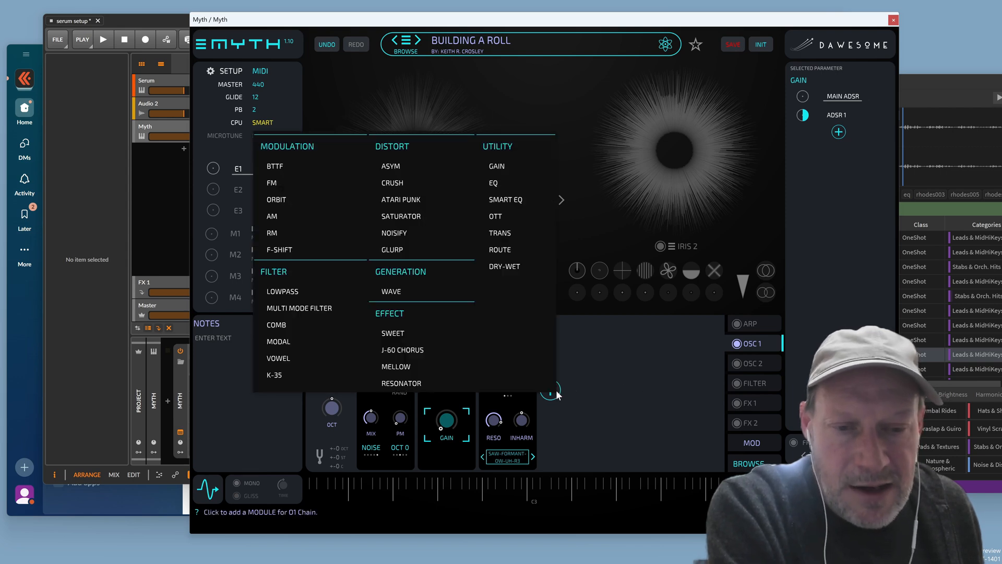
left_click(507, 165)
left_click_drag(564, 326, 520, 317)
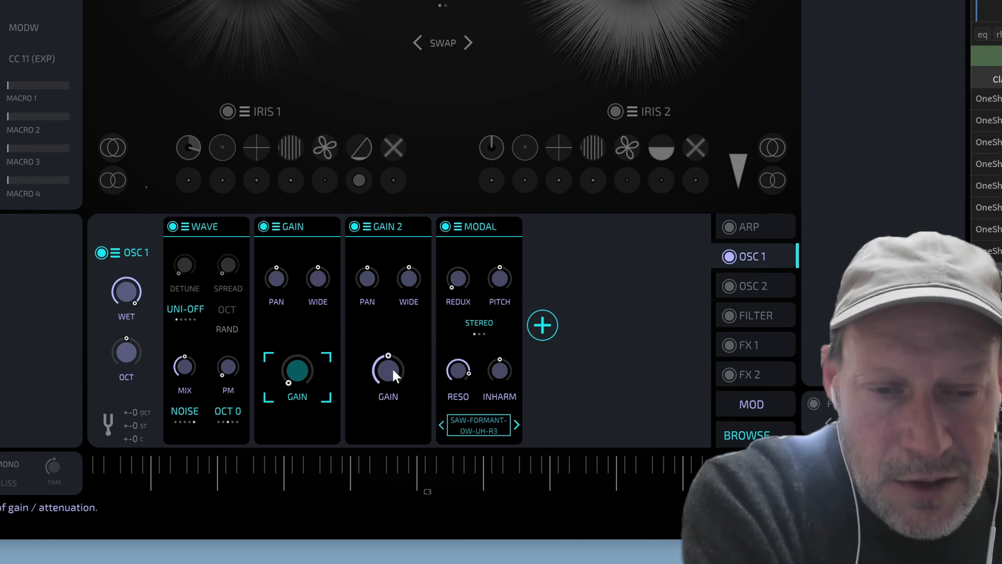
left_click_drag(392, 368, 421, 294)
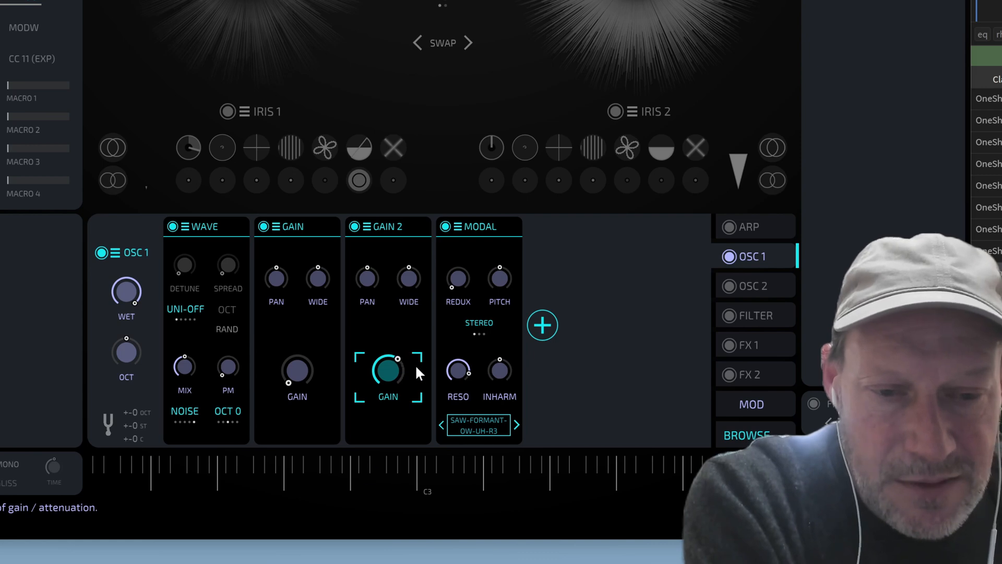
left_click_drag(416, 349, 405, 365)
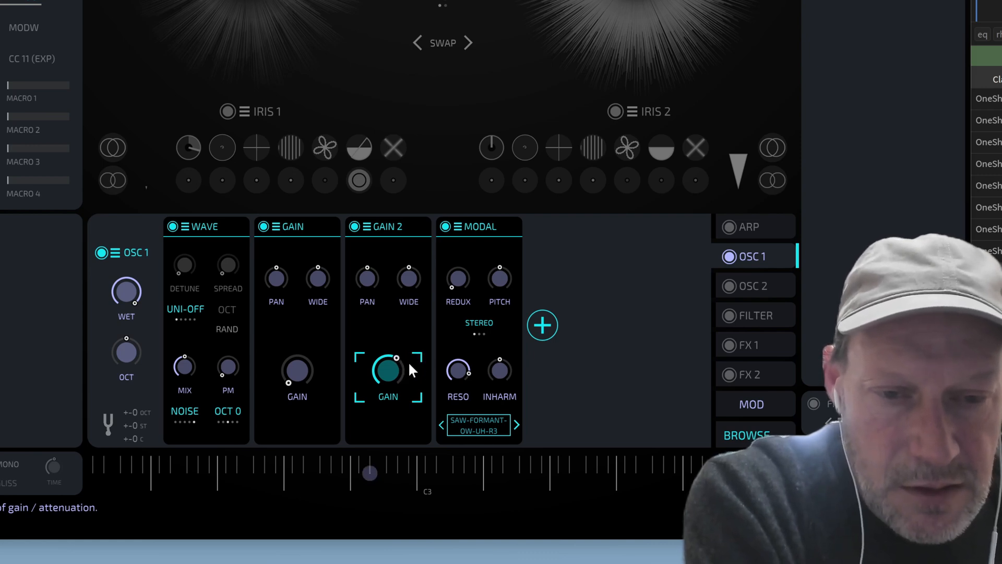
left_click(445, 226)
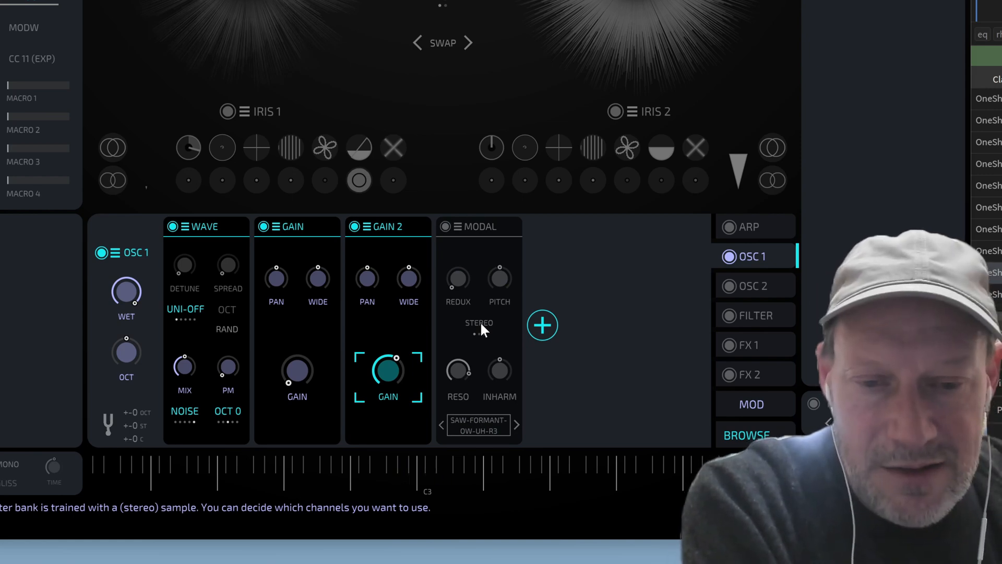
left_click(445, 227)
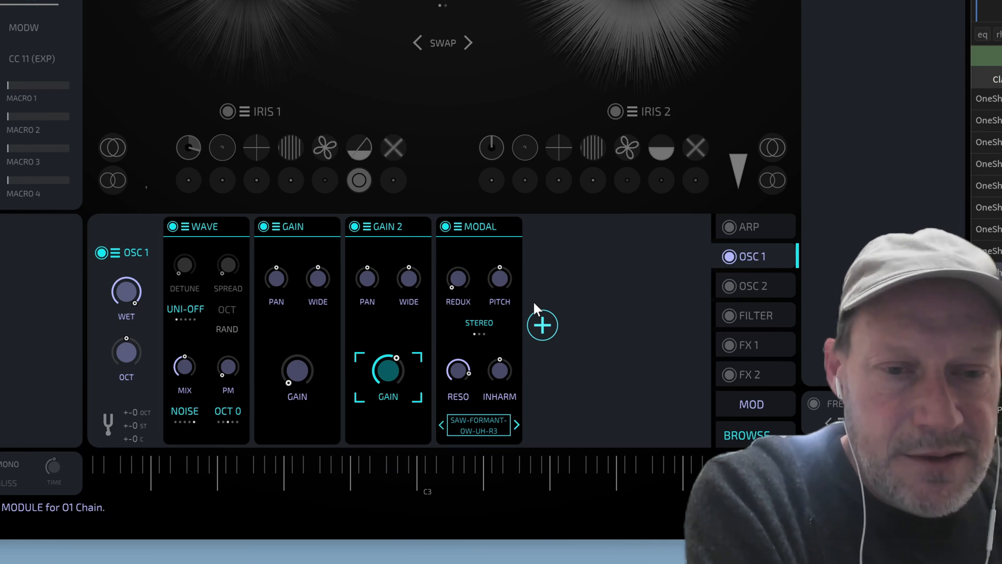
Add a Saturator after the Modal resonator and turn its drive well down
left_click(542, 329)
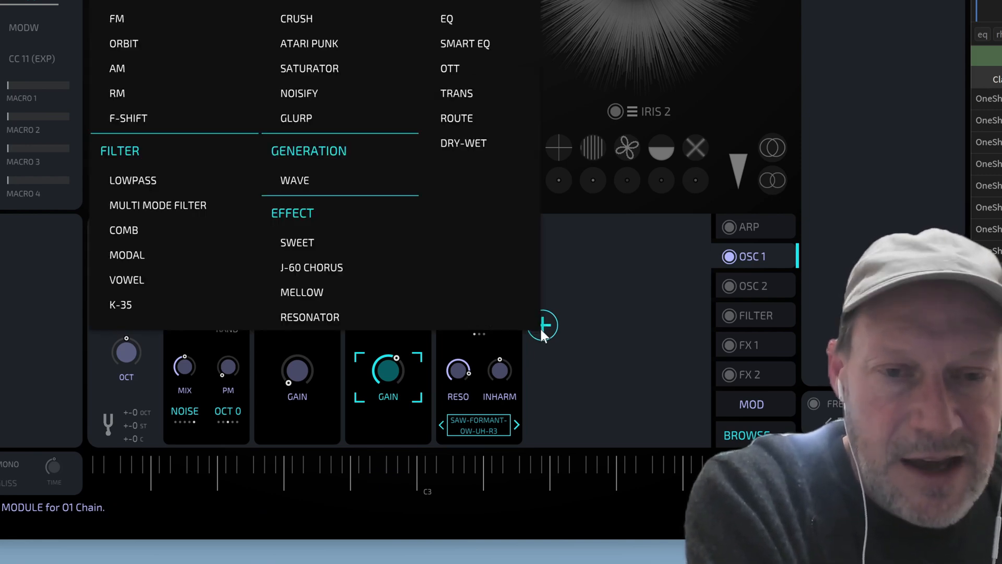
left_click(310, 69)
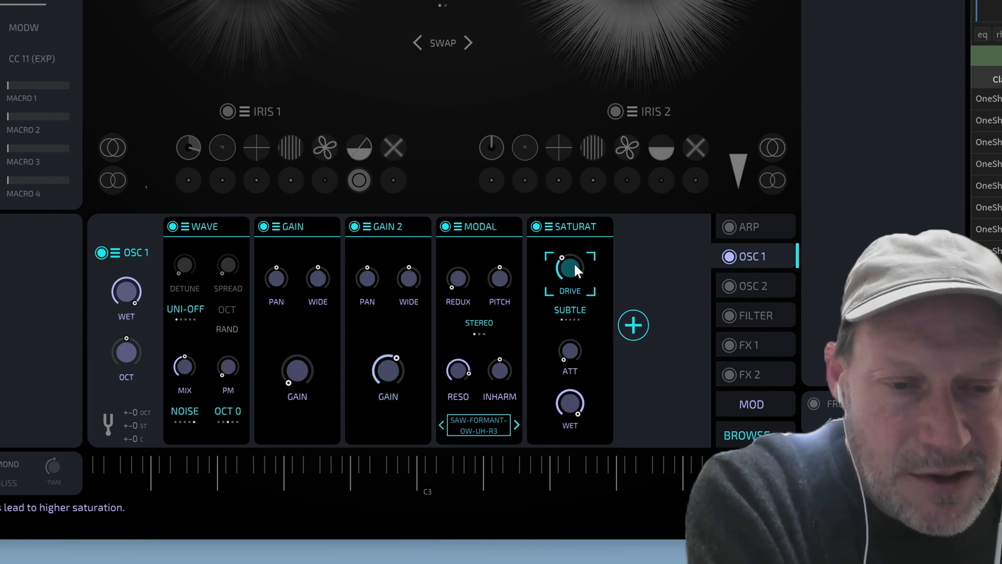
left_click_drag(589, 230, 570, 323)
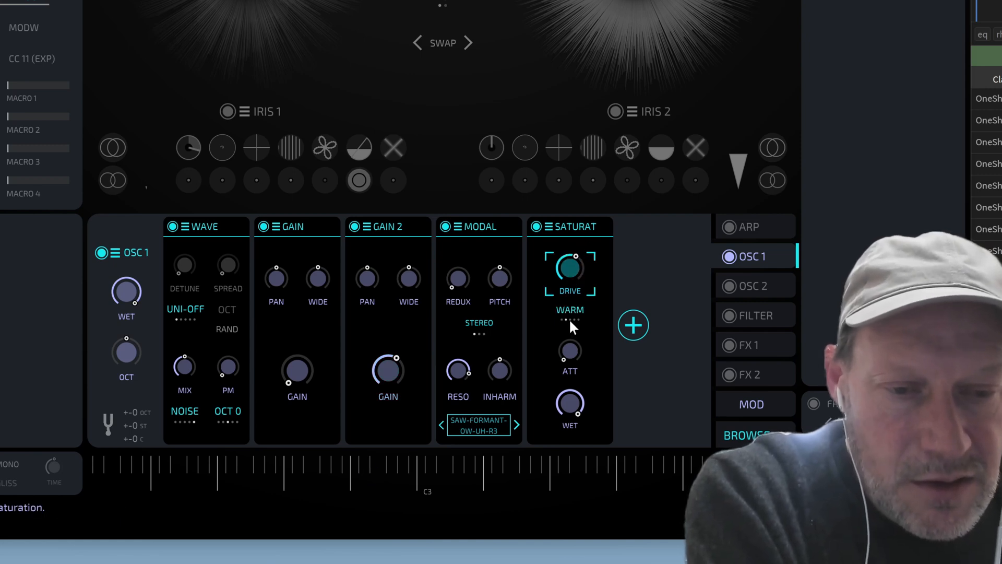
left_click_drag(567, 274, 581, 302)
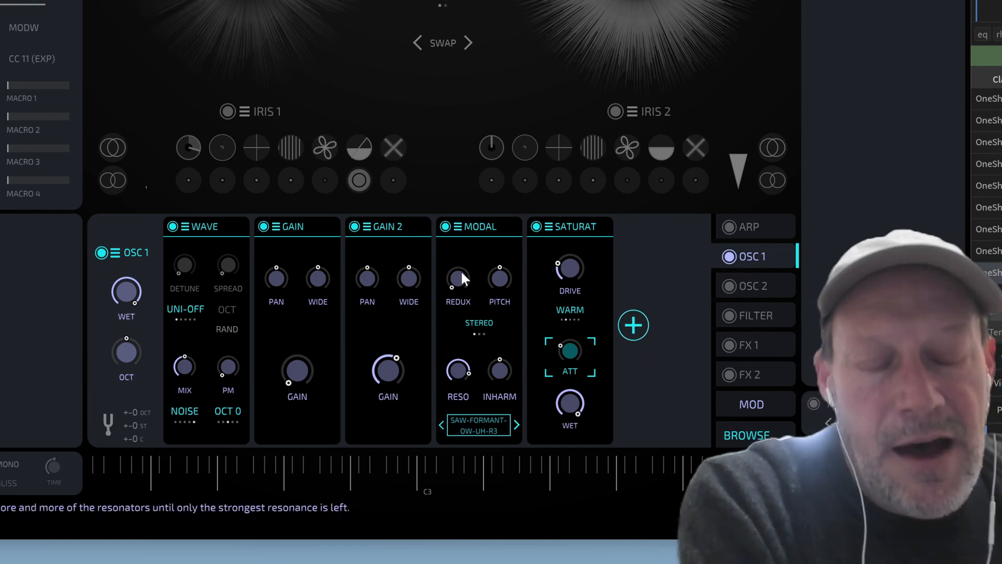
left_click(641, 324)
left_click(702, 350)
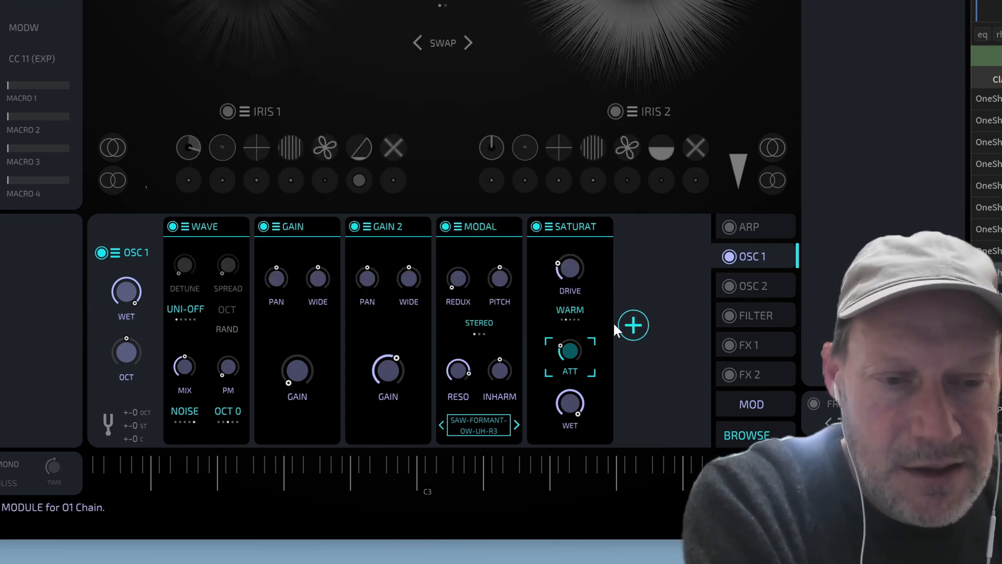
Add a Reso module after the Saturator and open its OVERTONES body-sample list
left_click(634, 326)
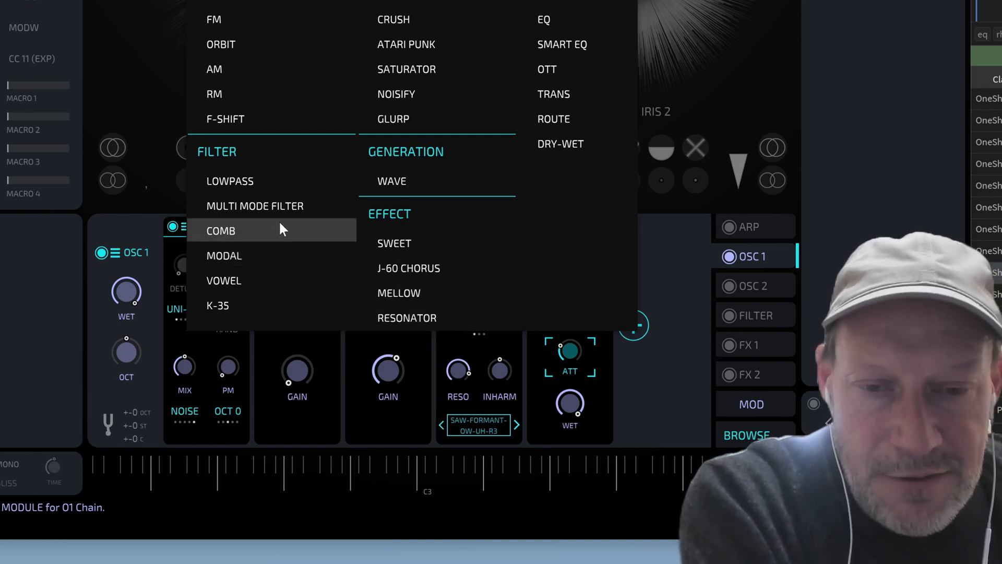
left_click(422, 317)
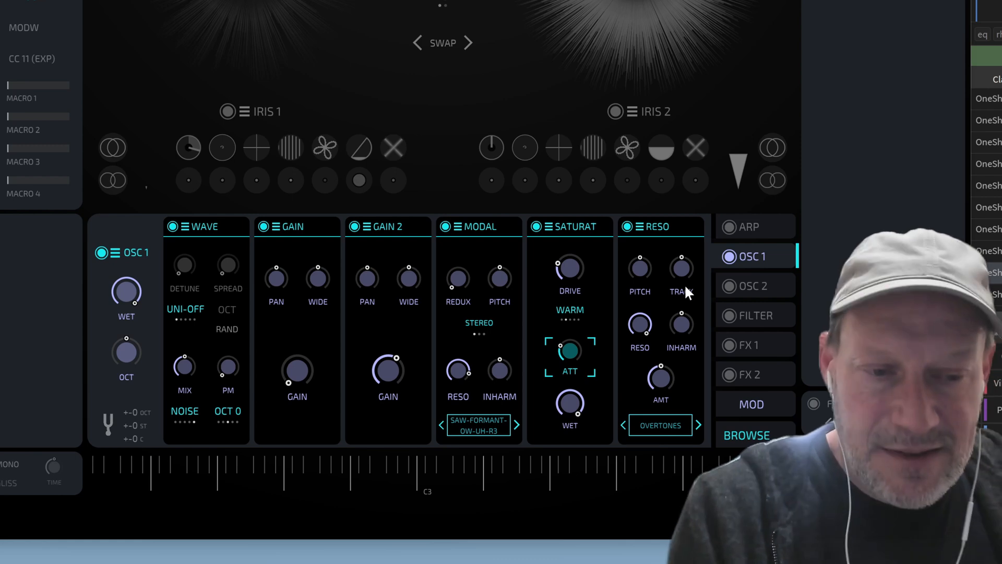
left_click(640, 227)
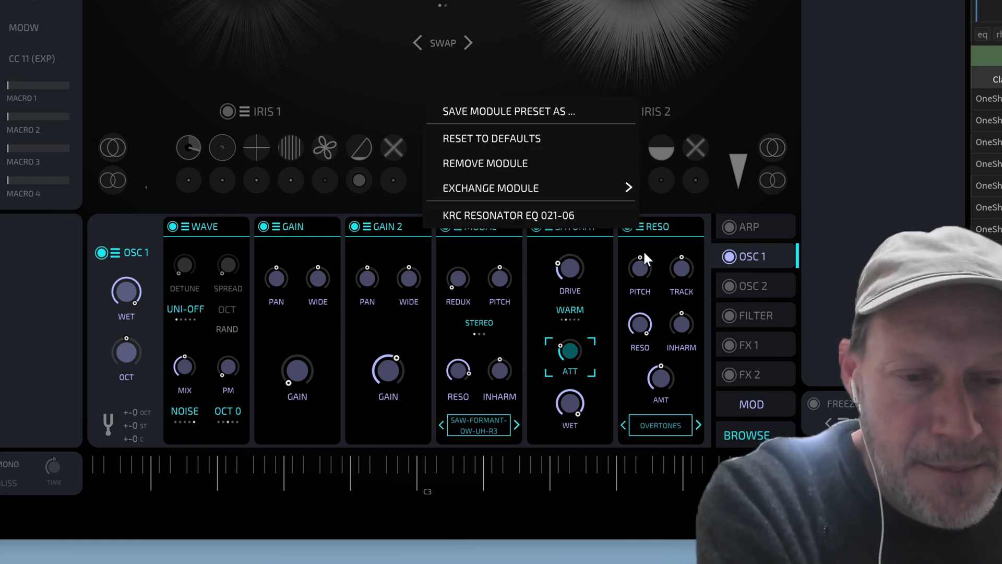
left_click(612, 371)
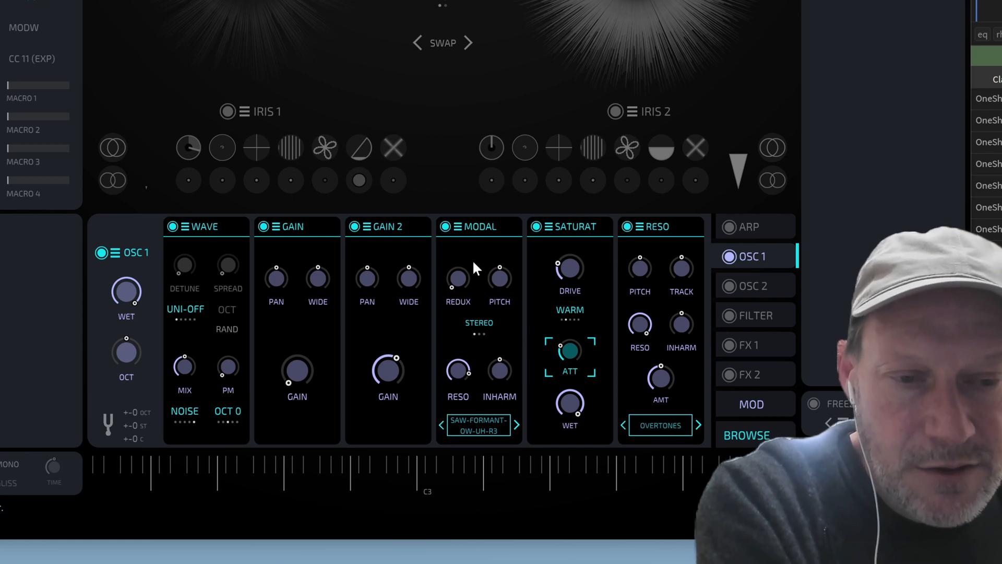
left_click(669, 423)
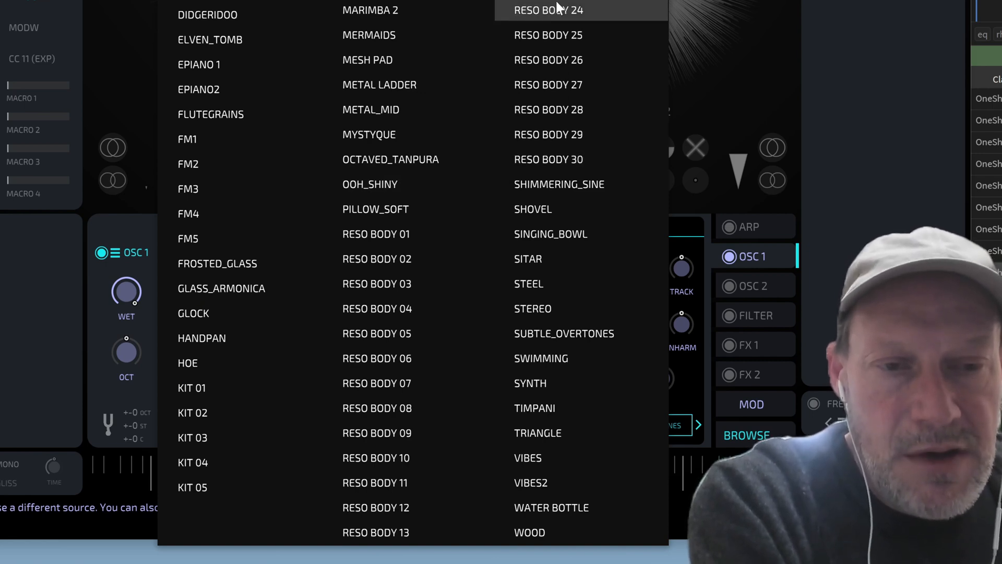
Load RESO BODY 01, raise the Reso AMT, then inspect its RESO, INHARM and AMT knobs
left_click(418, 236)
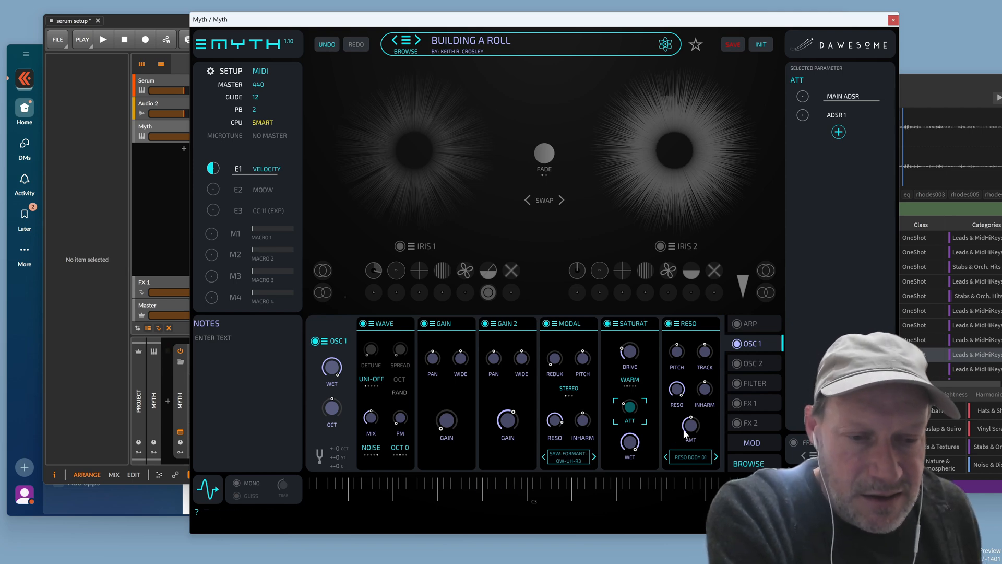
left_click_drag(685, 429, 719, 366)
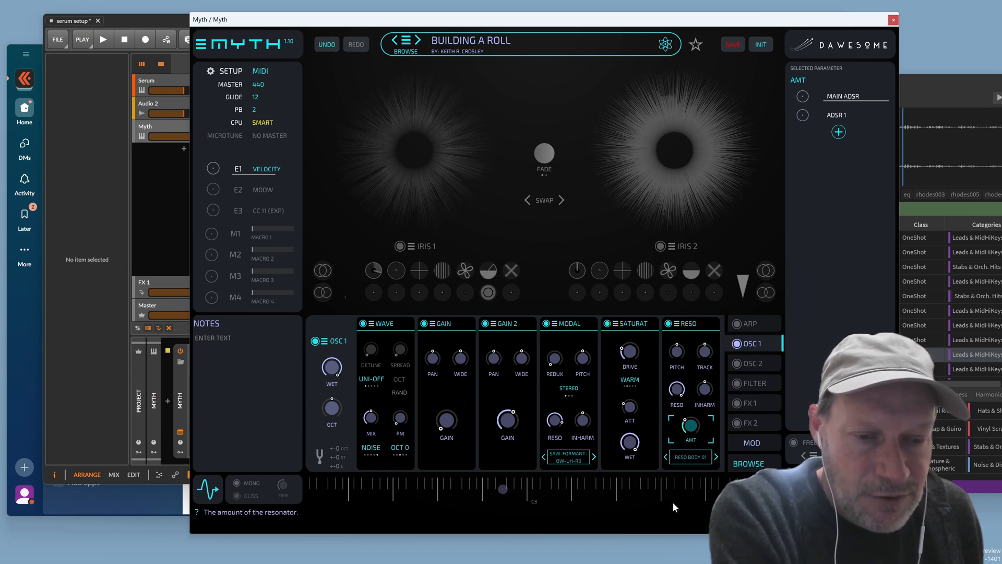
left_click(678, 409)
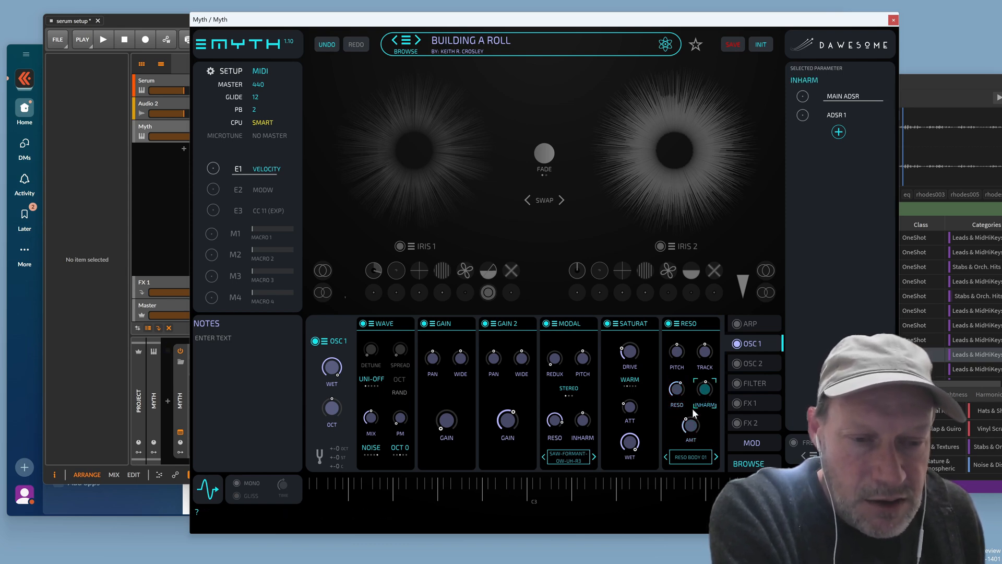
left_click(691, 425)
left_click(708, 385)
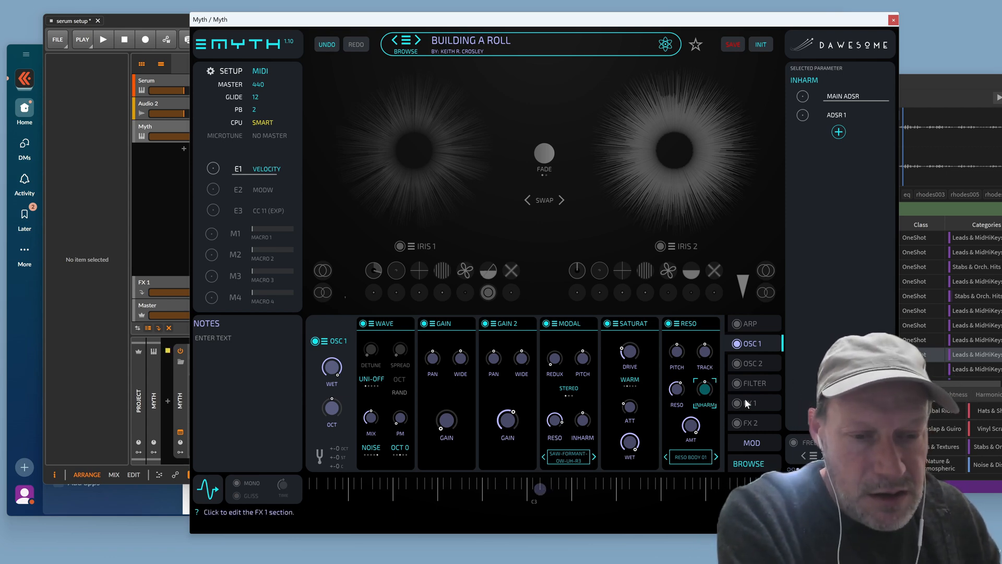
left_click(699, 427)
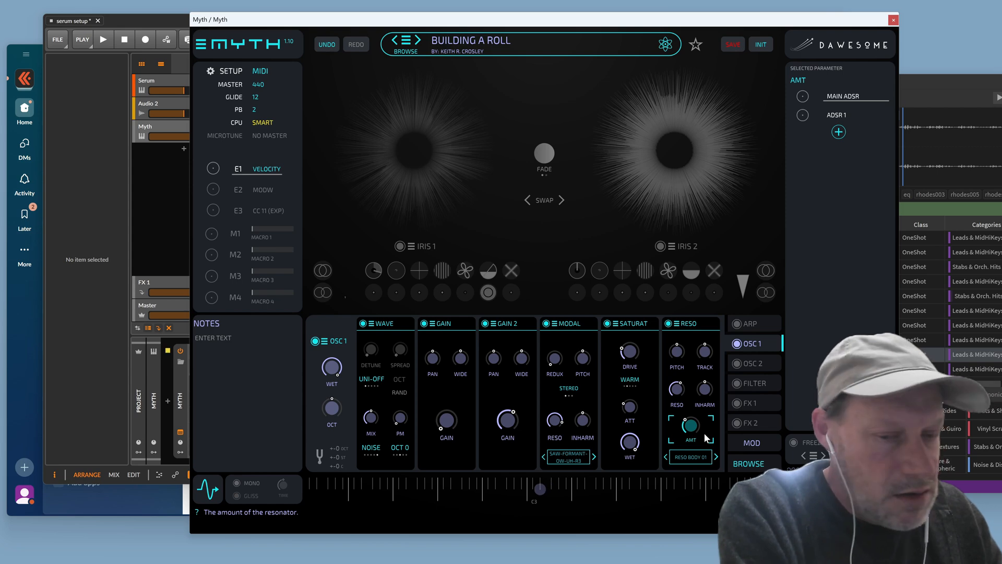
left_click(556, 421)
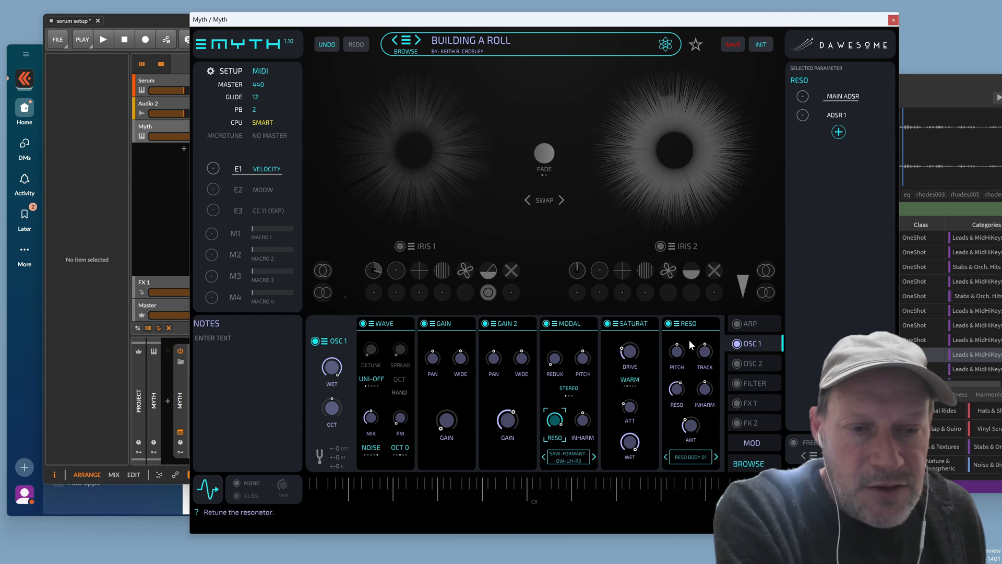
Add a Resonator to FX 1, set wet to about 75%, and load KRC RESONATOR EQ 021-06
left_click(752, 404)
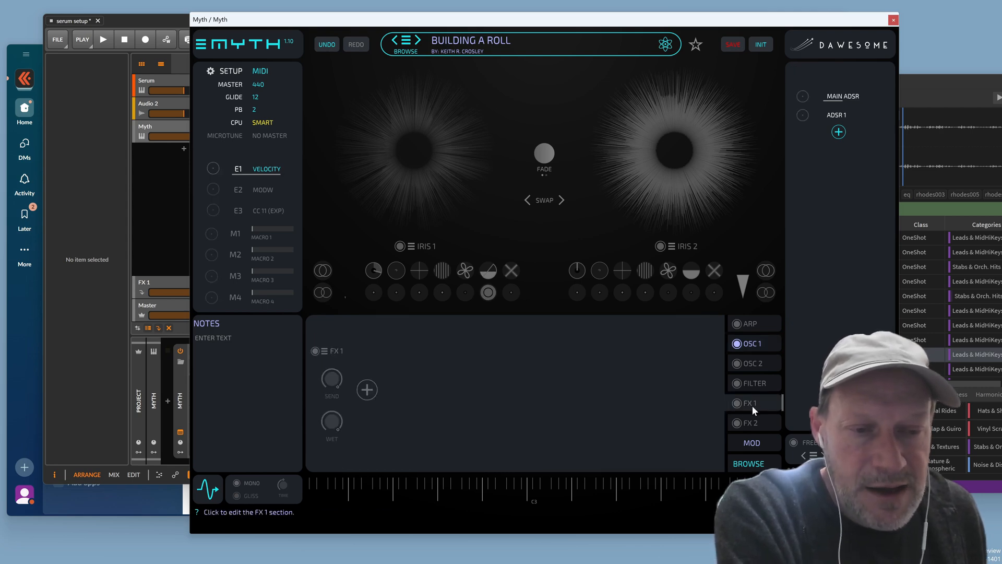
left_click(368, 391)
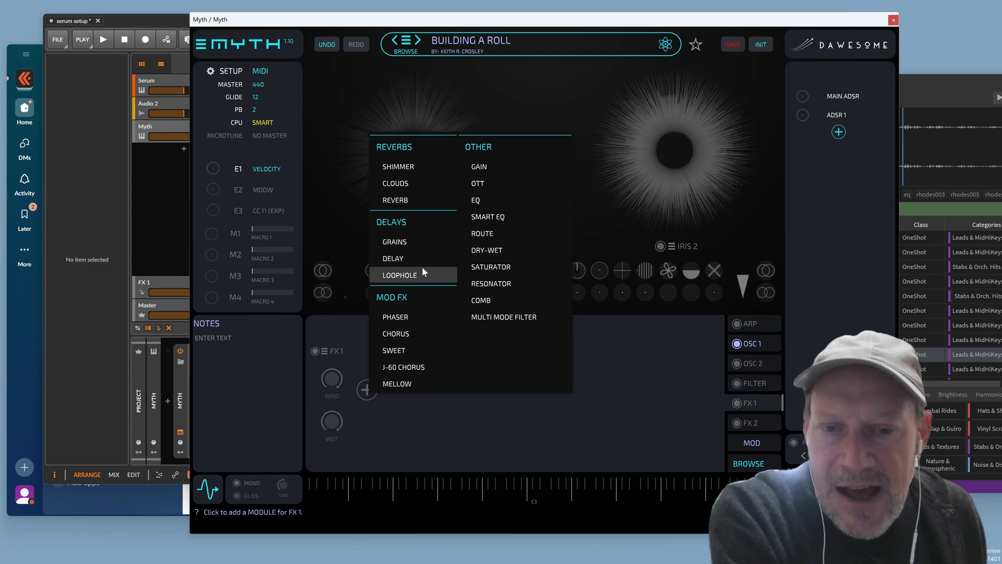
left_click(492, 284)
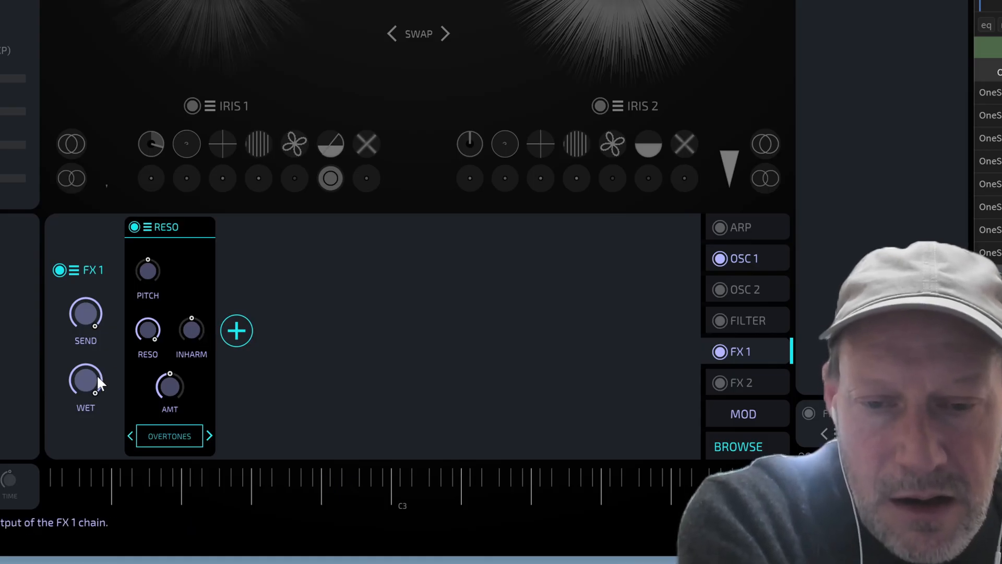
left_click_drag(96, 375, 93, 423)
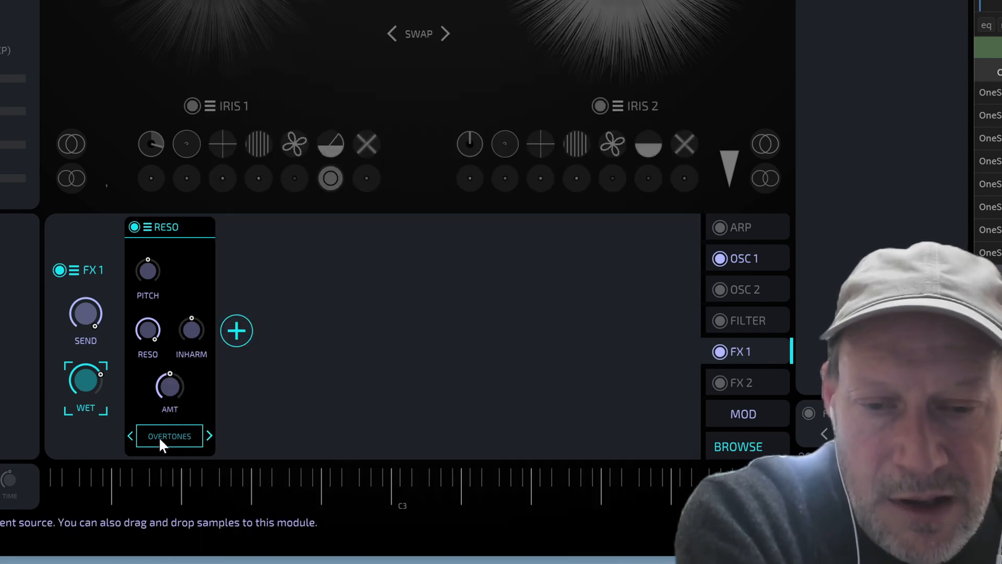
left_click(147, 226)
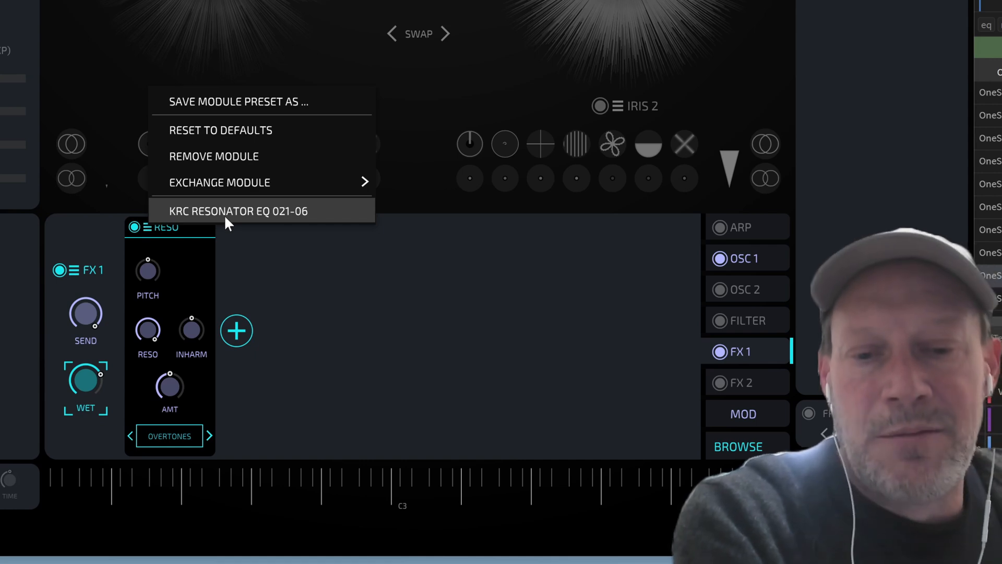
left_click(240, 211)
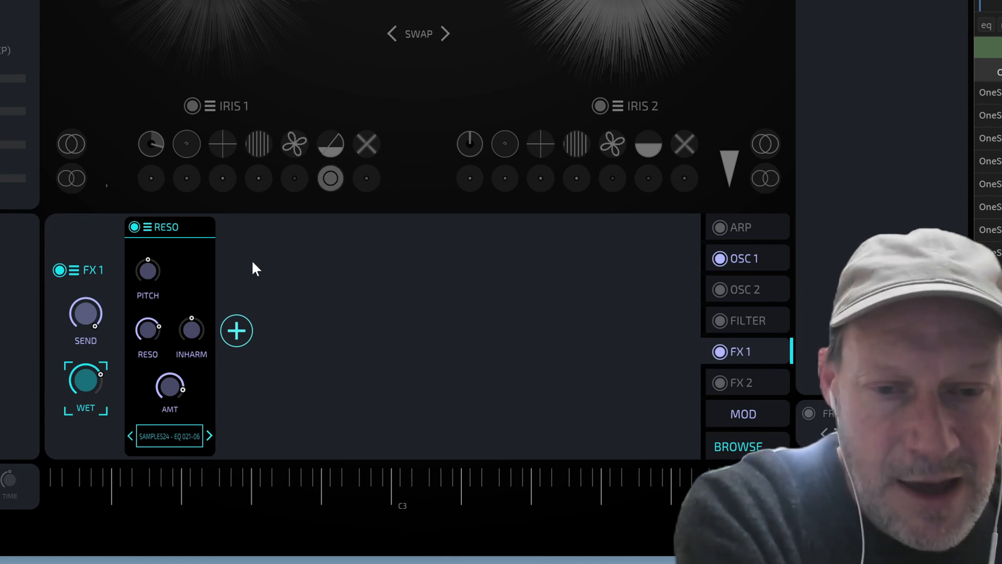
Place a Grains effect before Reso in FX 1, check its GLITT, and lower FX 1 wet
left_click(236, 331)
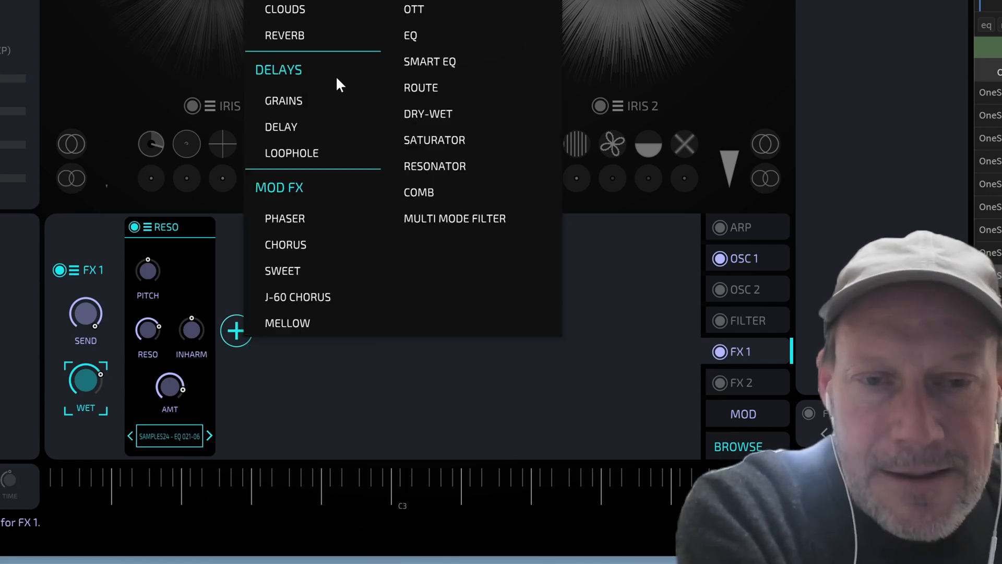
left_click(332, 101)
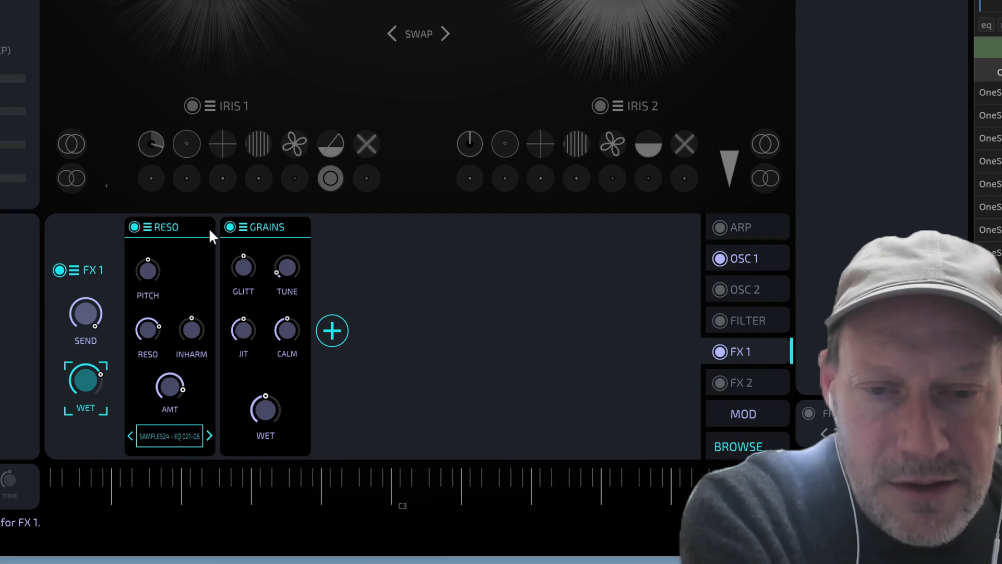
left_click_drag(274, 239, 180, 242)
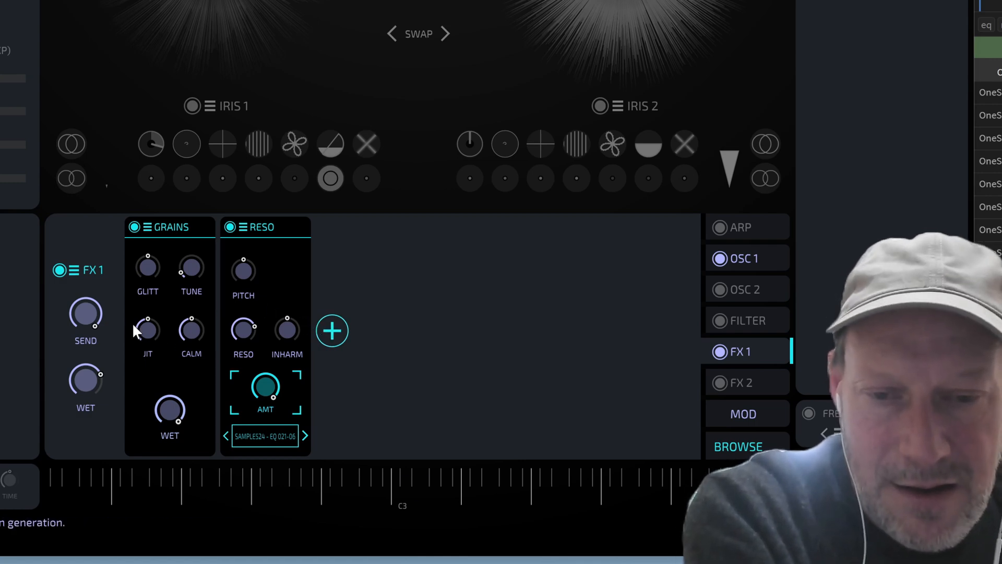
left_click(152, 276)
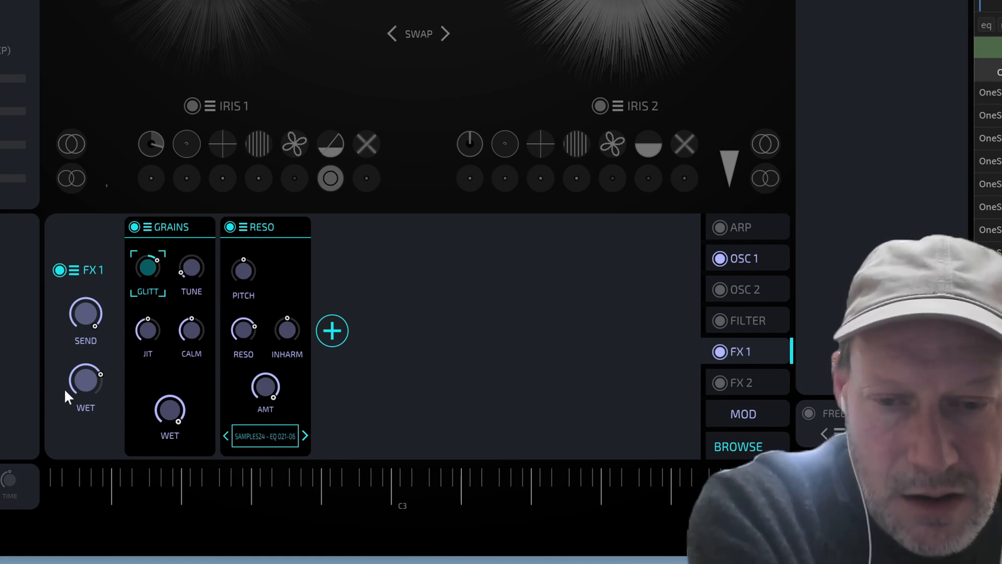
left_click(83, 409)
left_click_drag(78, 426, 77, 450)
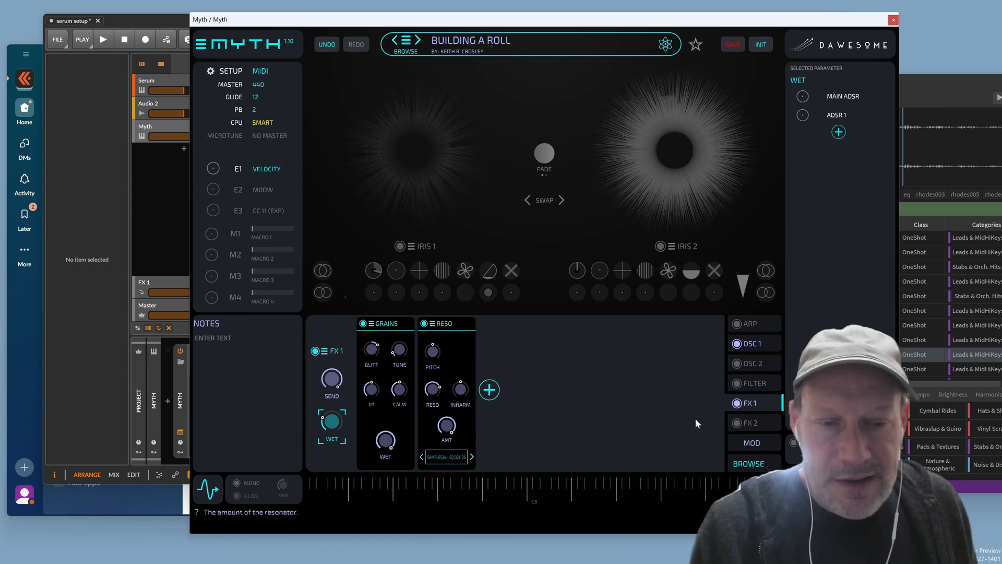
Turn FX 1 off, then in OSC 1 check DRIVE's links and switch the Reso module off
left_click(737, 403)
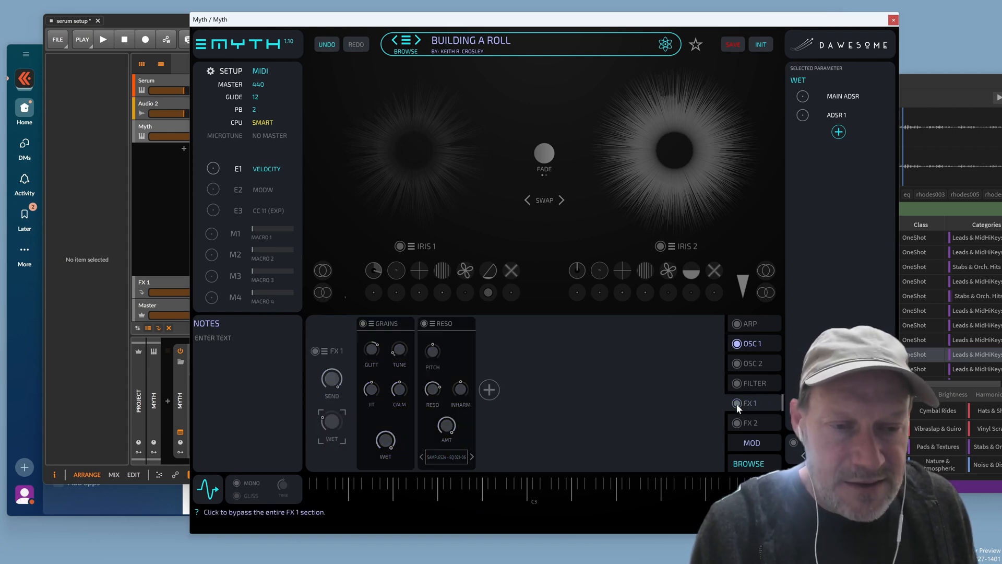
left_click(758, 346)
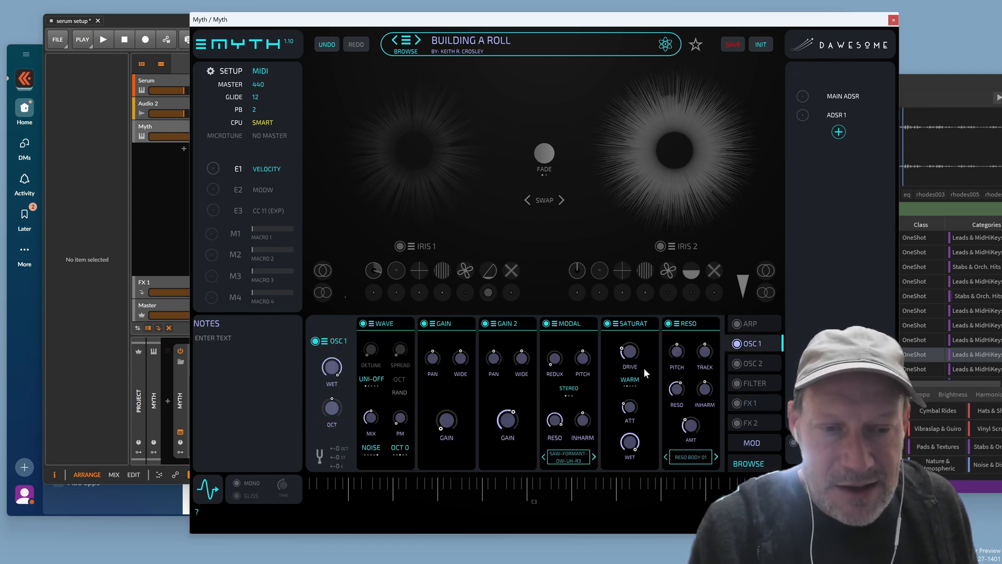
left_click(618, 348)
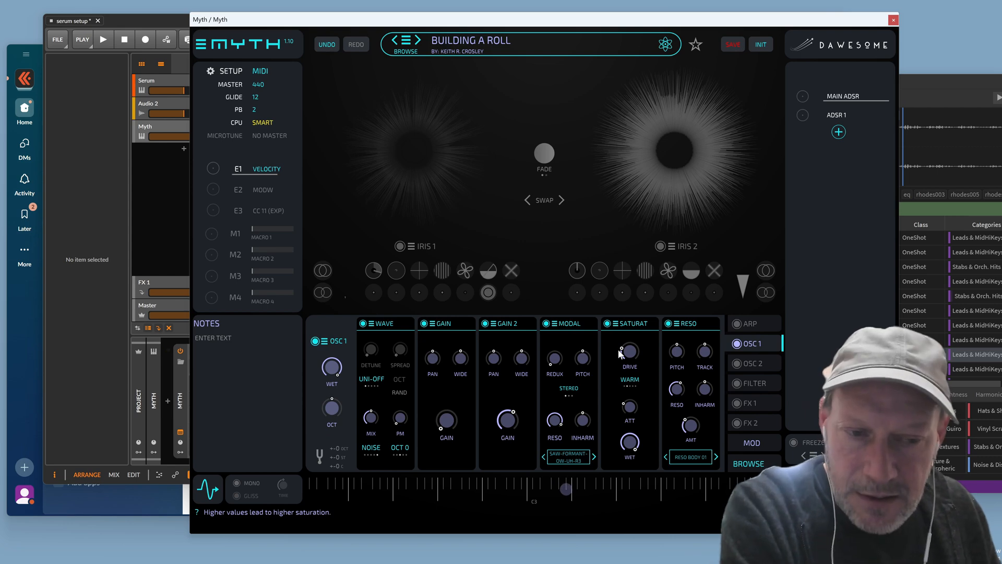
left_click(669, 323)
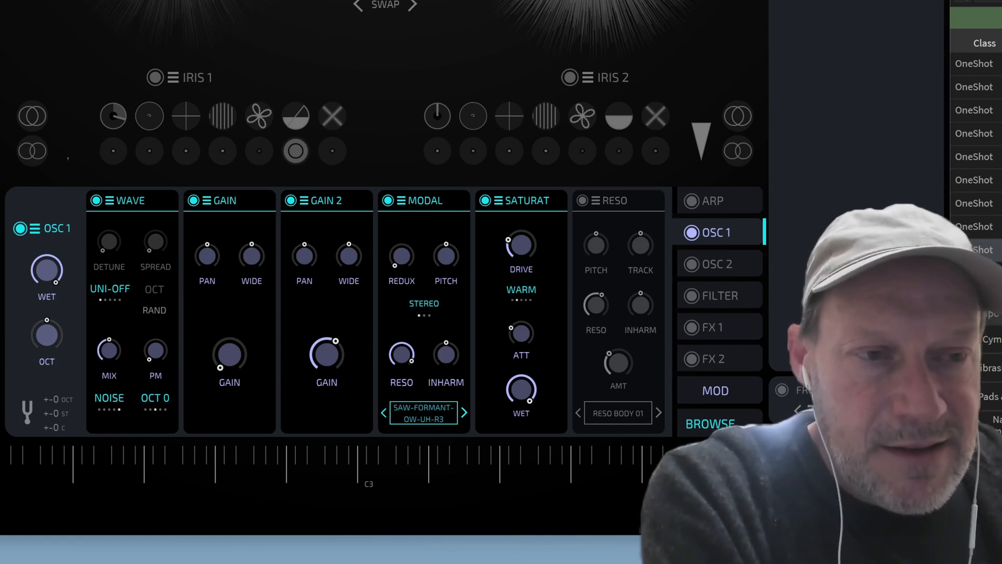
Drag the ADSR envelope's sustain segment up to a higher level in the MOD view
left_click(715, 391)
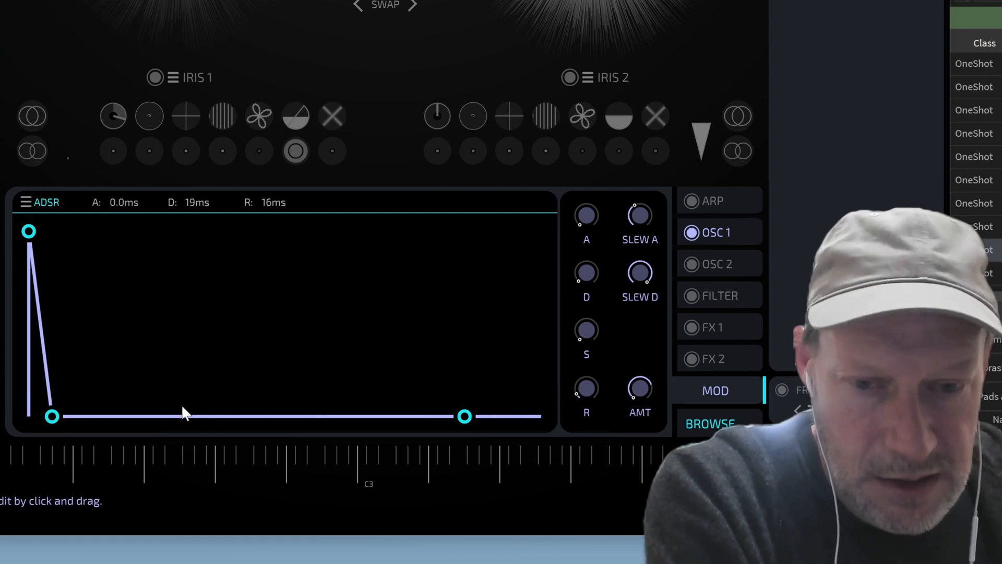
left_click_drag(164, 414, 165, 270)
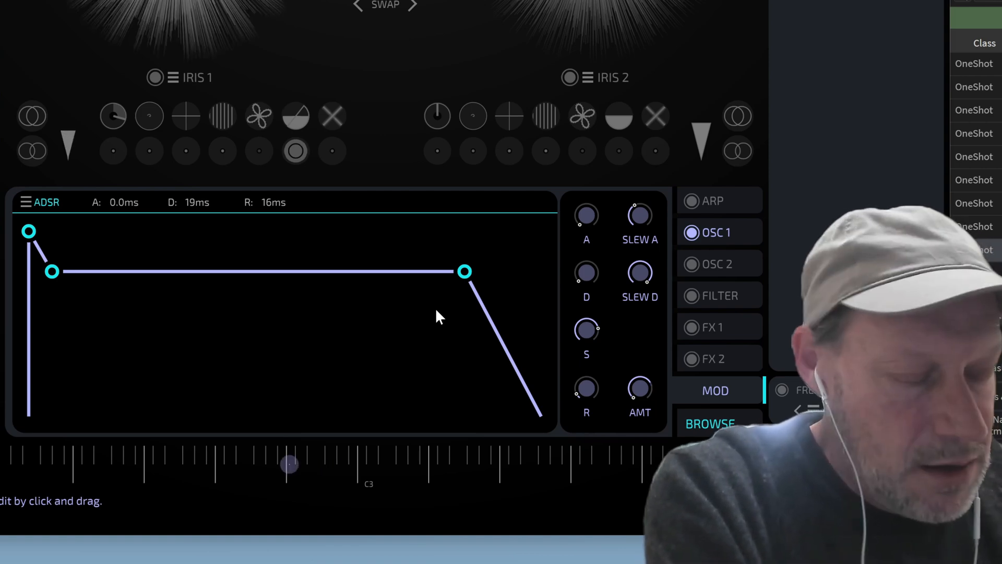
left_click(716, 232)
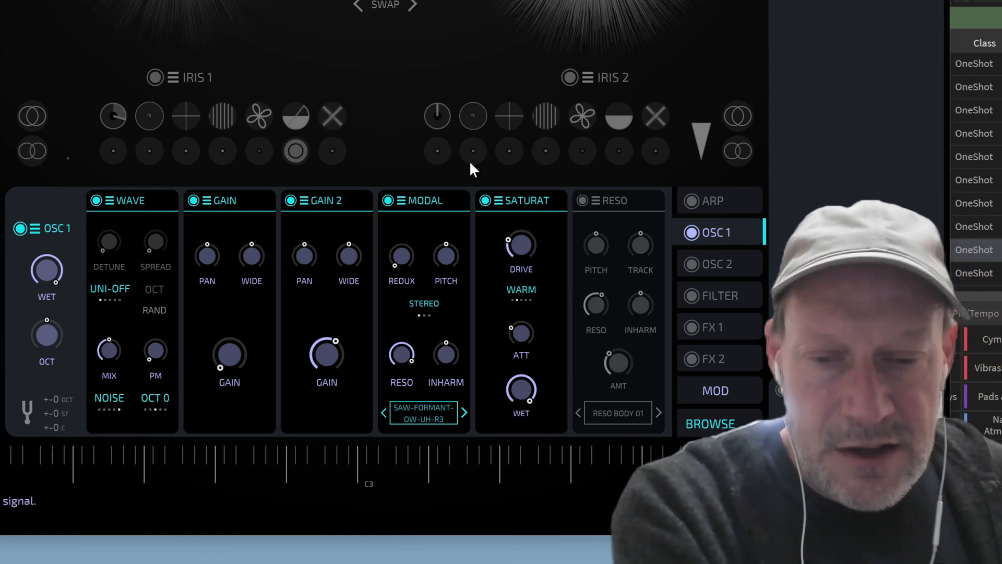
Switch the Wave to saw, lower Gain 2, raise sustain further and cut release to 10 ms
left_click(109, 403)
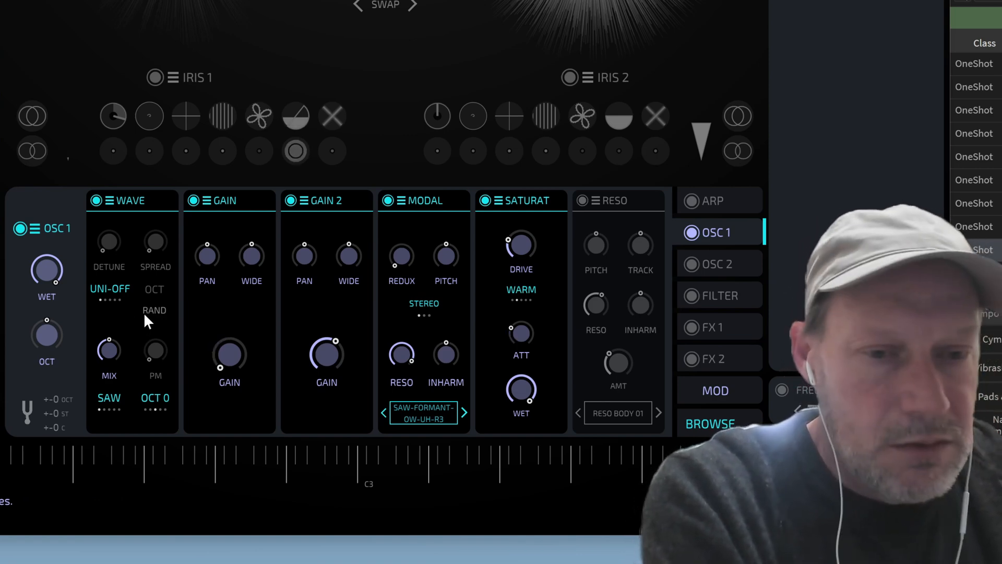
left_click_drag(335, 343, 324, 398)
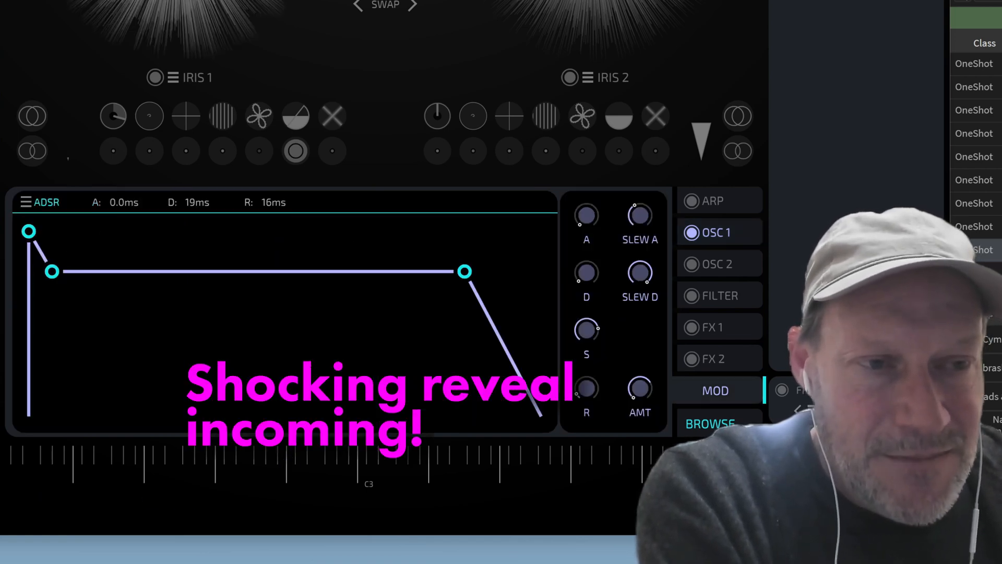
left_click_drag(199, 271, 198, 249)
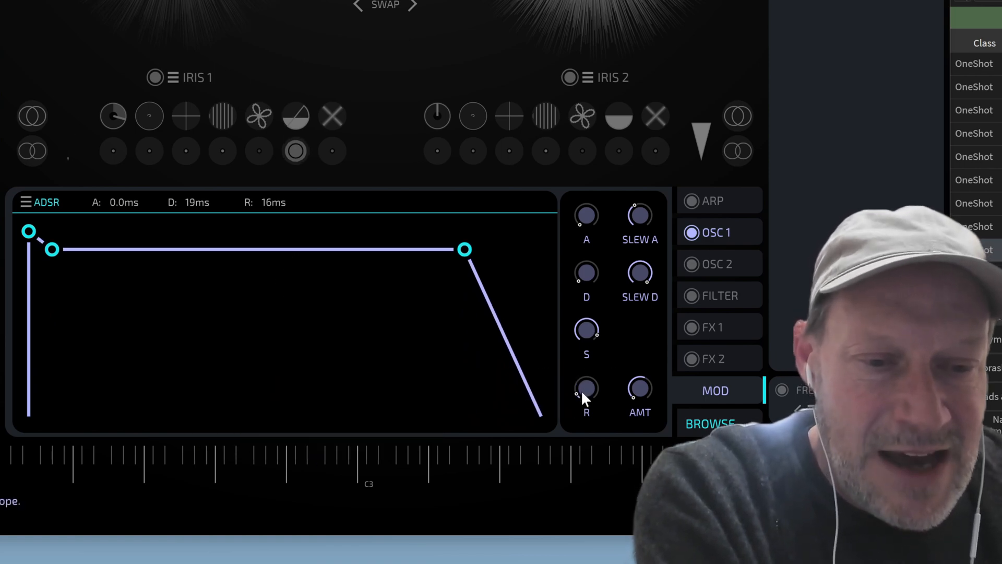
left_click_drag(583, 397, 582, 405)
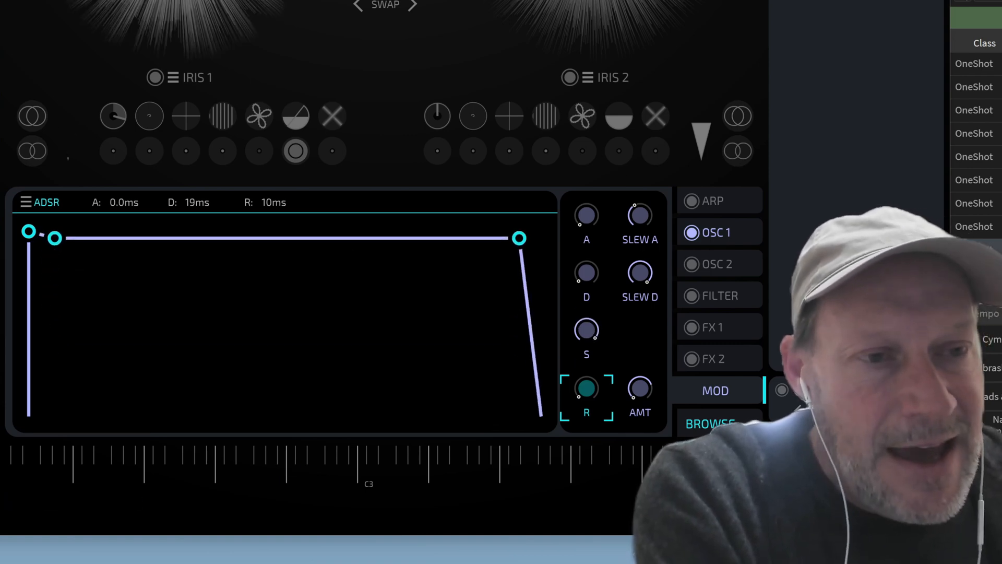
left_click(719, 230)
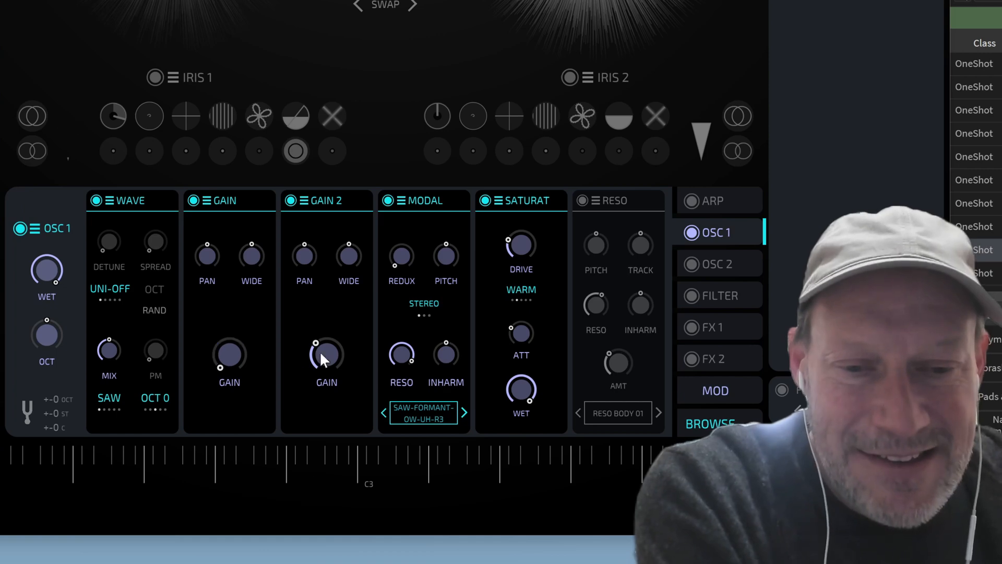
Nudge the Gain 2 level and turn the Modal RESO knob down to its minimum
mouse_move(322, 358)
left_mouse_down()
mouse_move(315, 402)
mouse_move(324, 364)
left_mouse_up()
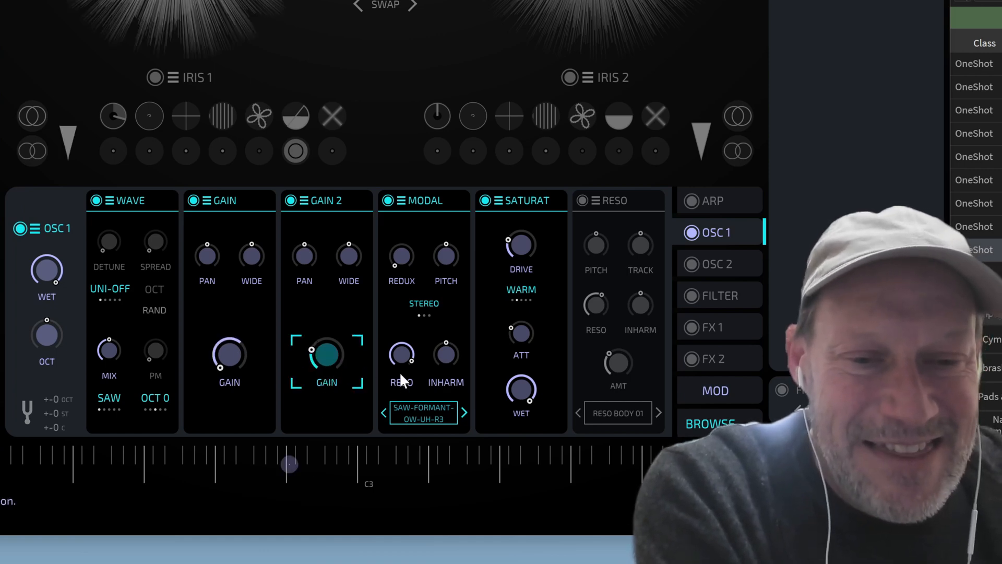
left_click_drag(404, 360, 372, 519)
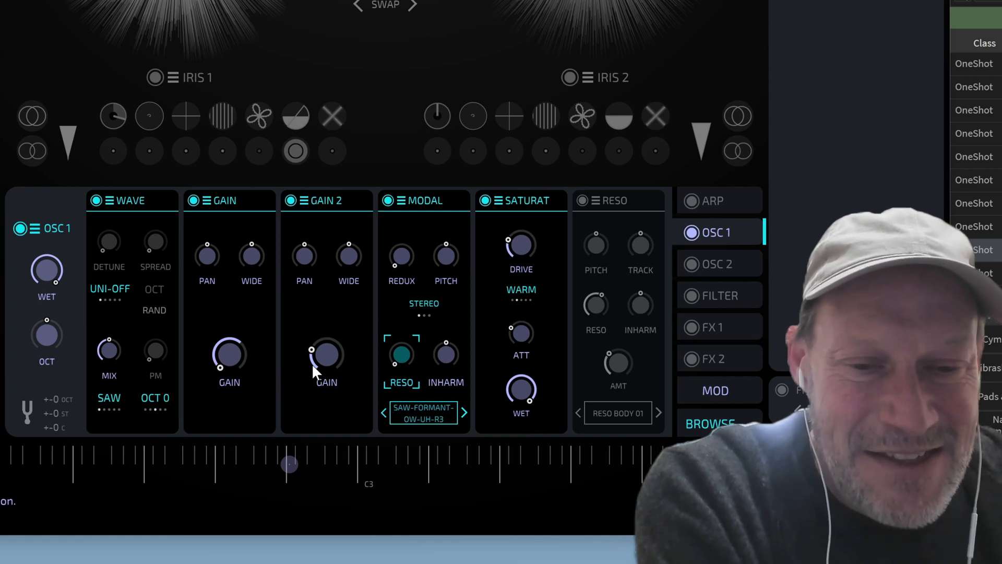
left_click(396, 360)
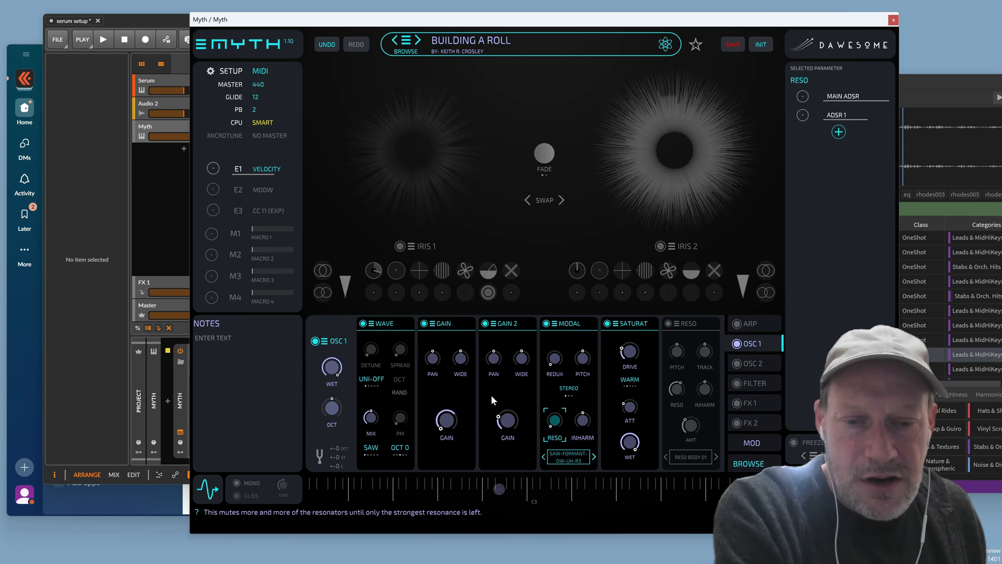
Switch the Wave oscillator to a square wave and turn the Gain 2 level up
left_click(377, 448)
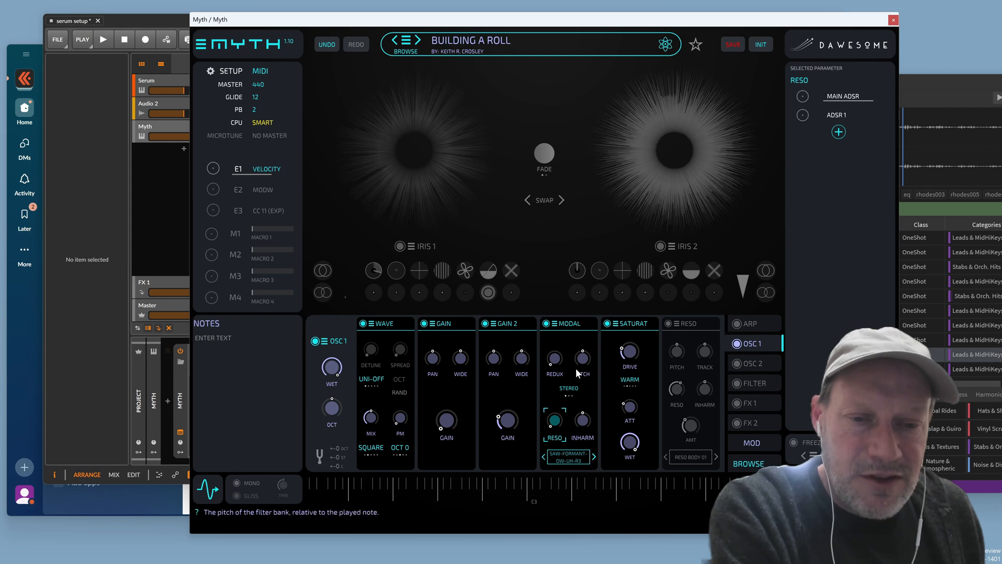
left_click(553, 359)
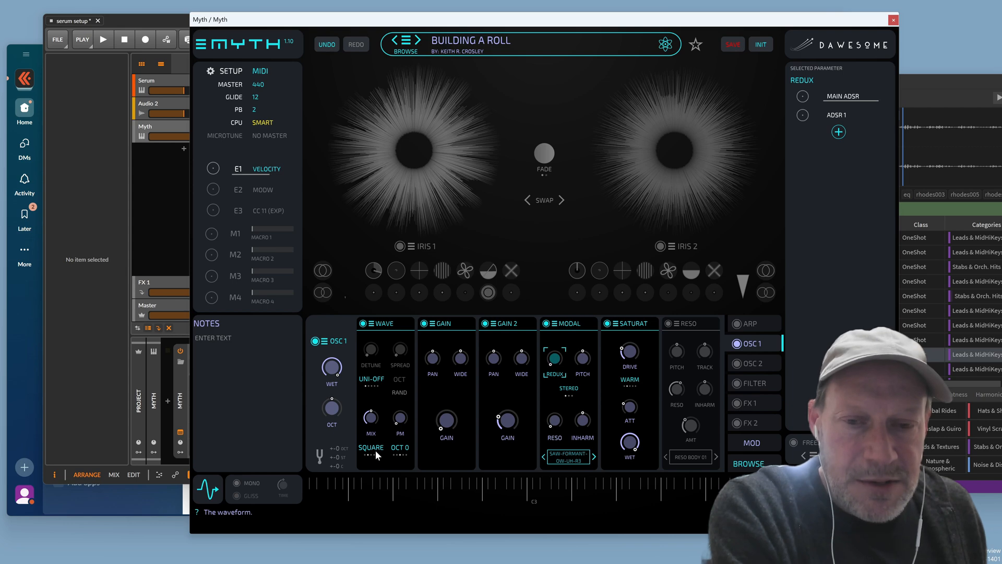
left_click(513, 422)
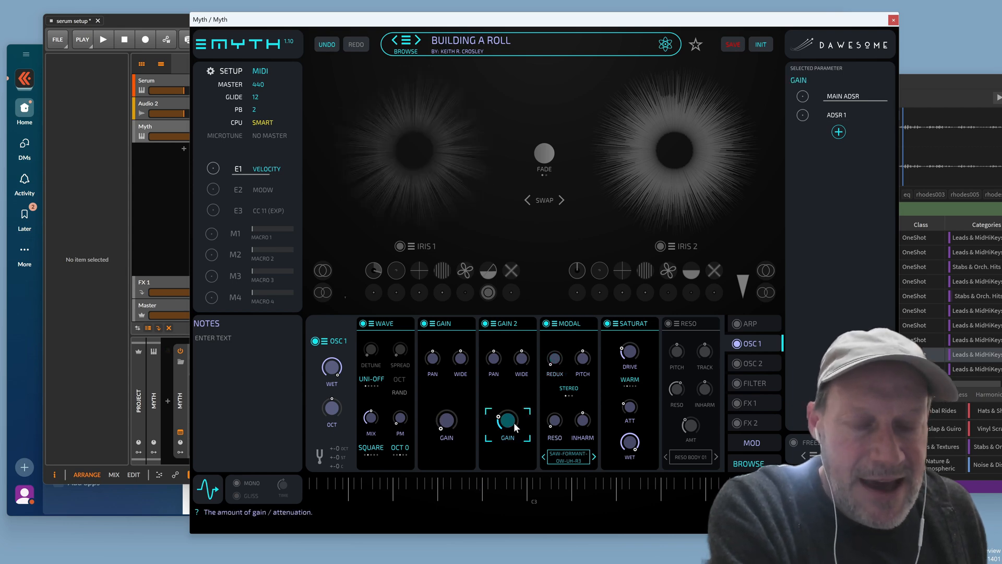
left_click_drag(514, 421, 524, 383)
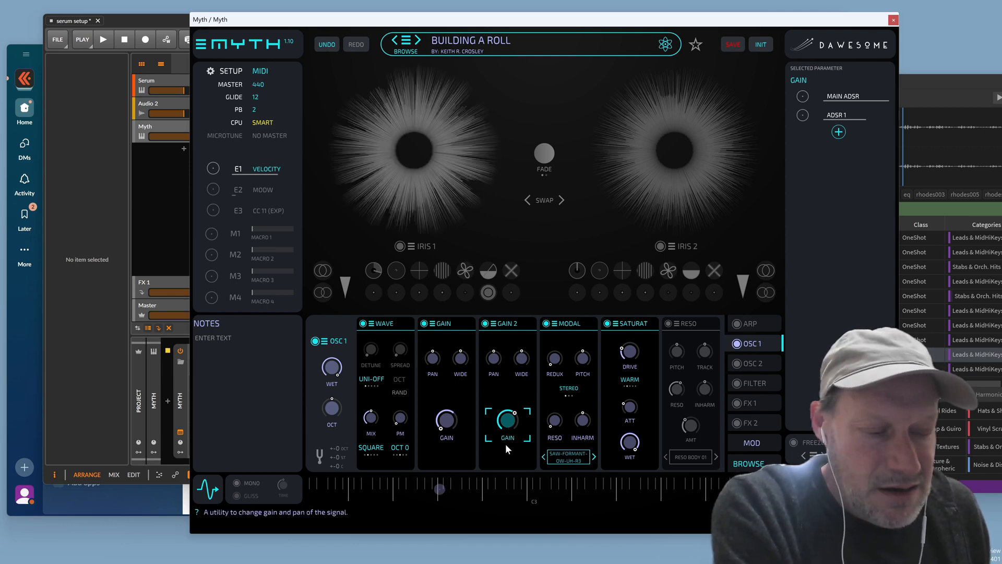
Try other waveforms, keeping square, and raise Gain 2 to about halfway (12 o'clock)
left_click(553, 426)
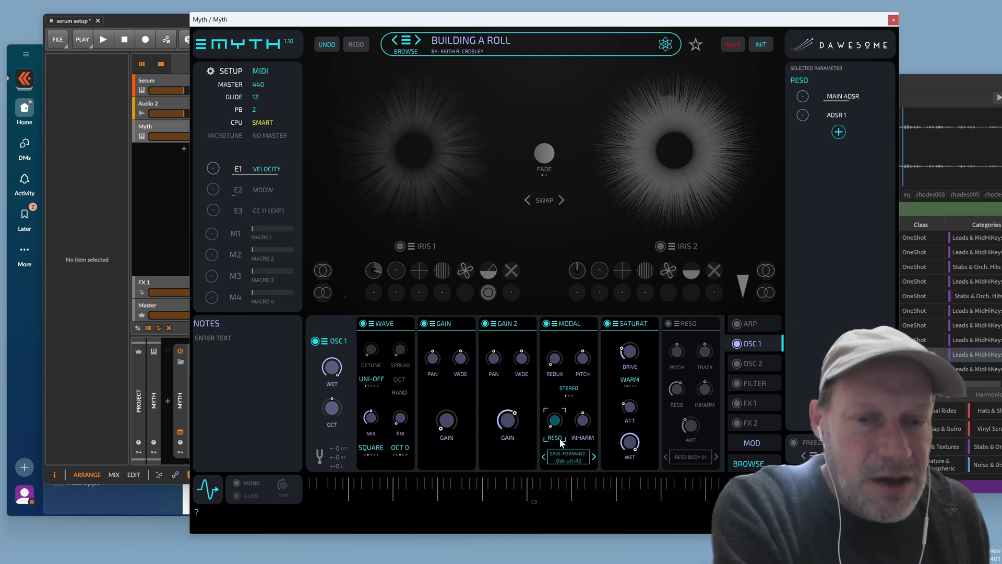
left_click(509, 424)
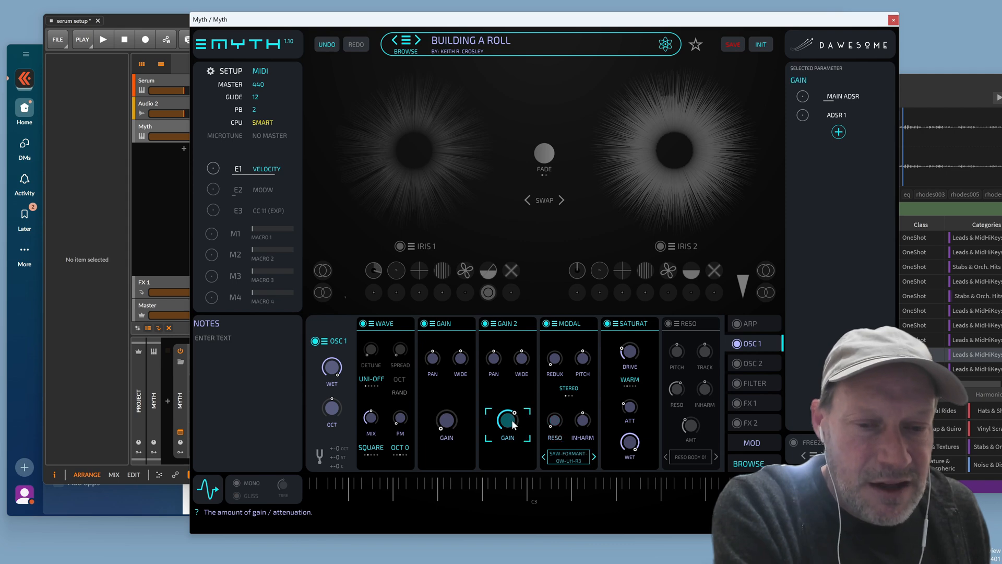
mouse_move(508, 439)
left_mouse_down()
mouse_move(510, 421)
mouse_move(505, 440)
mouse_move(515, 429)
left_mouse_up()
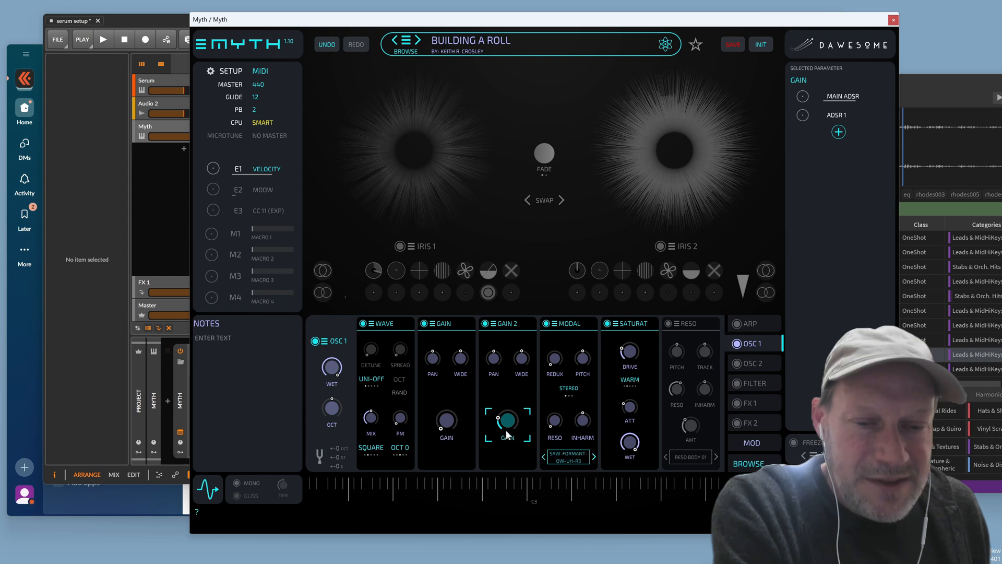
left_click(369, 454)
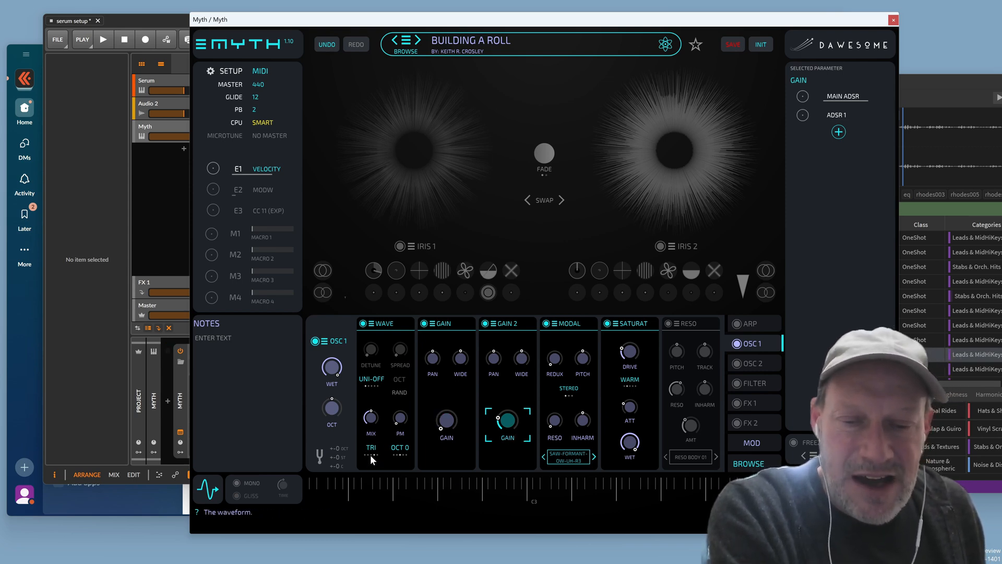
left_click(371, 455)
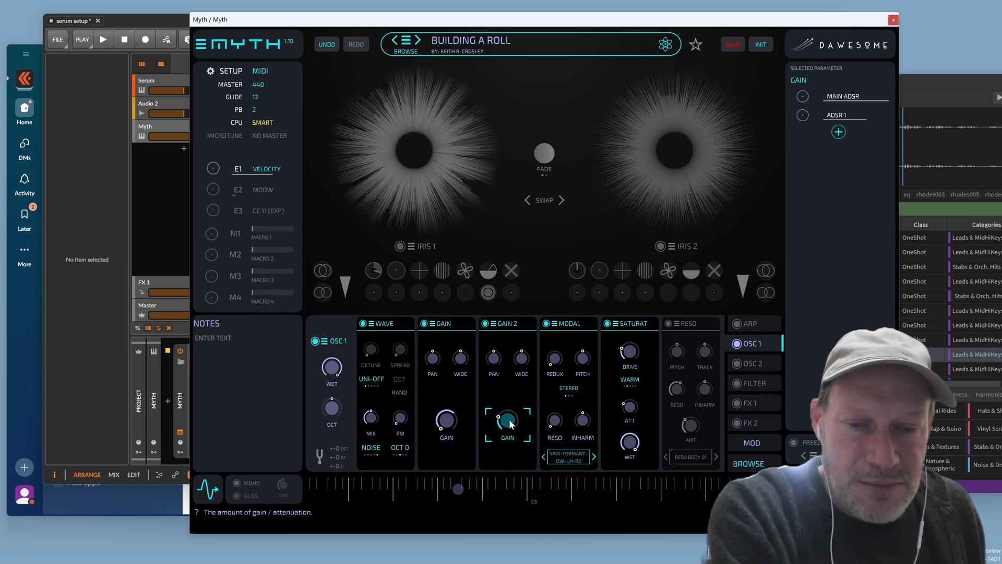
left_click_drag(509, 419, 524, 377)
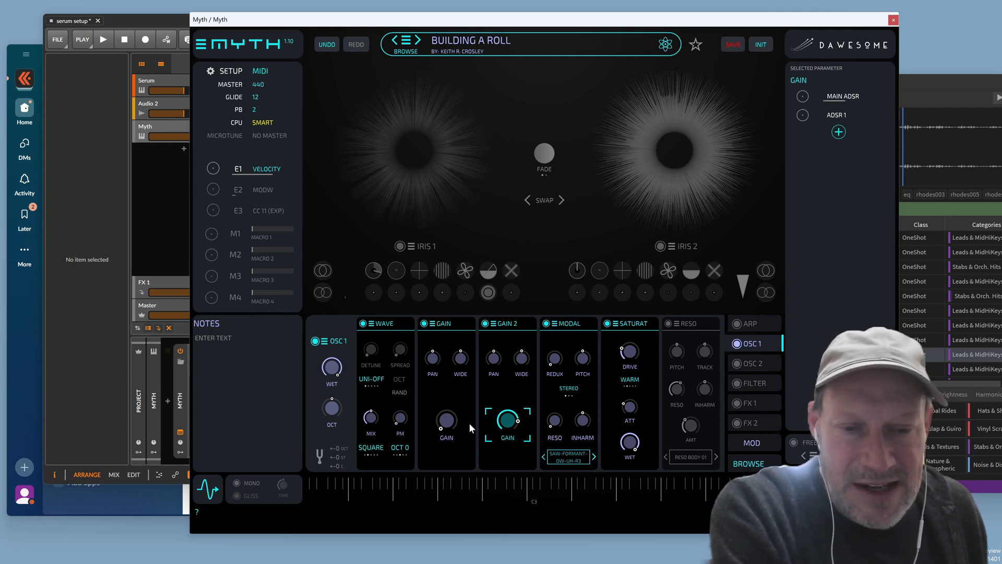
Remove the Reso module from the OSC 1 chain
left_click(675, 324)
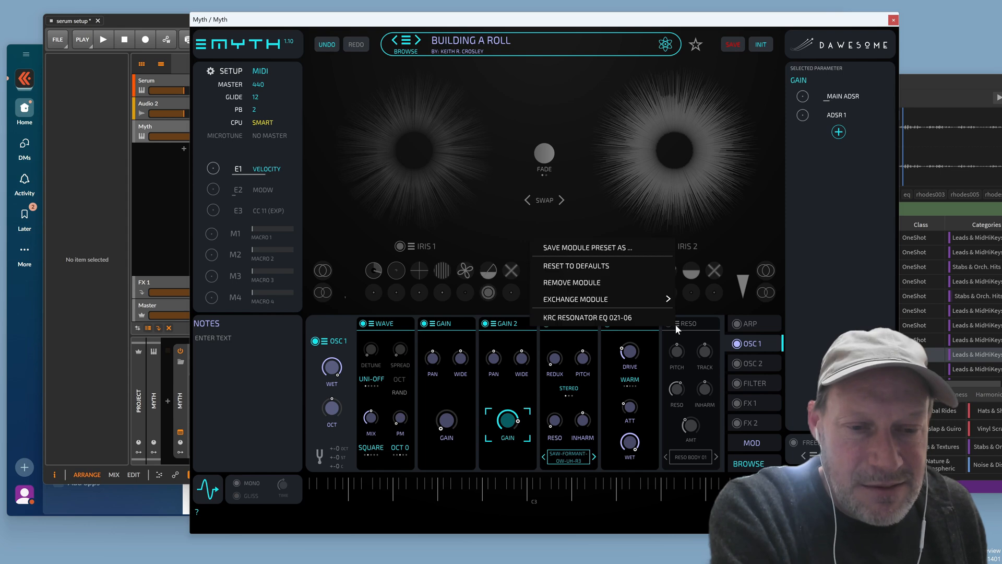
left_click(594, 288)
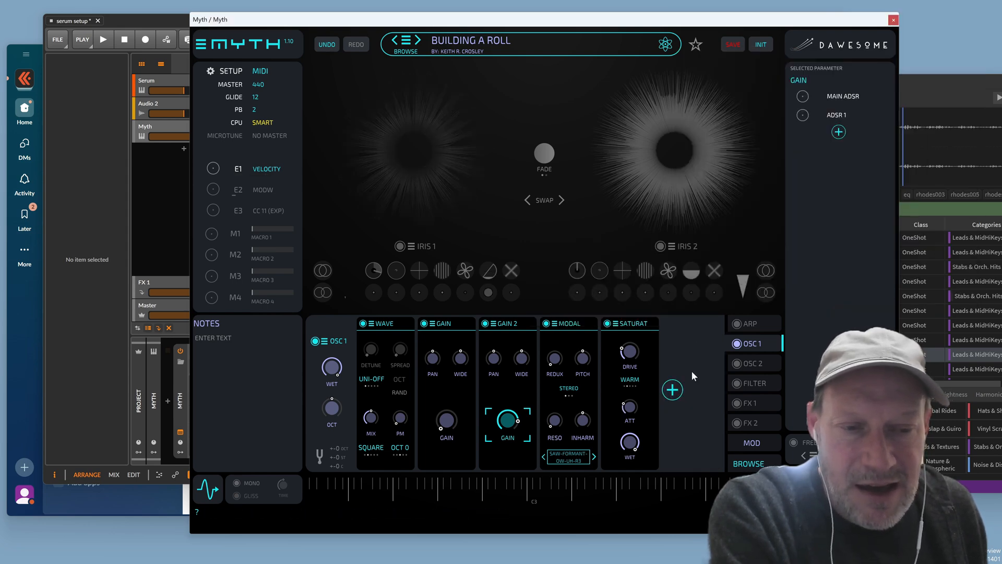
left_click(672, 388)
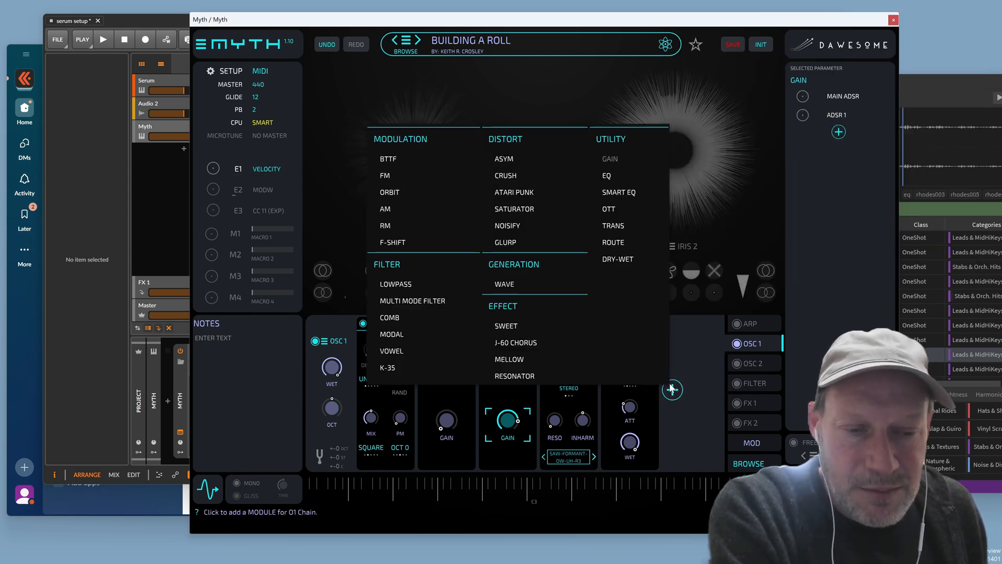
Add a WAVE 2 generator right after the first Wave and set it to noise
left_click(515, 288)
left_click_drag(690, 325, 450, 329)
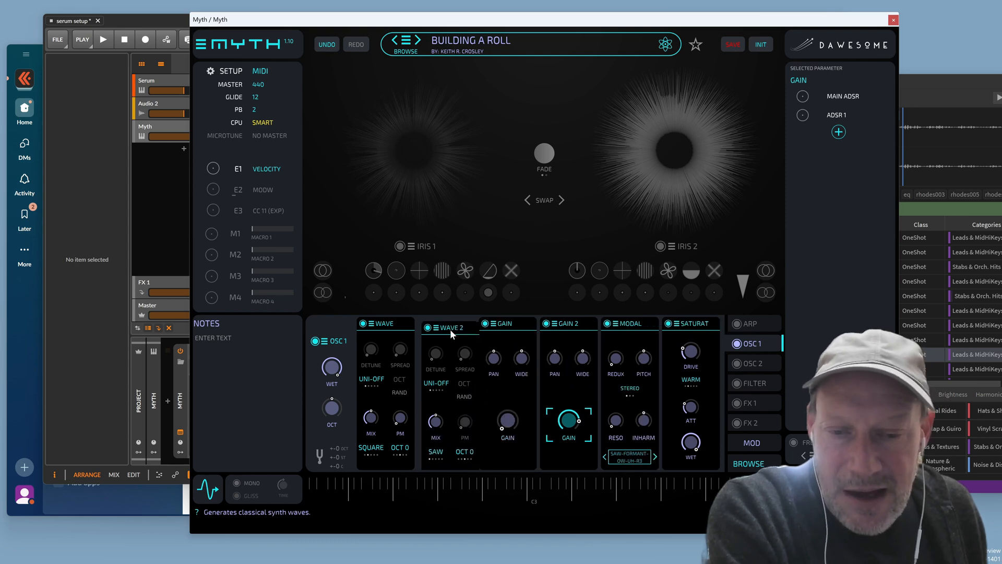
left_click(438, 450)
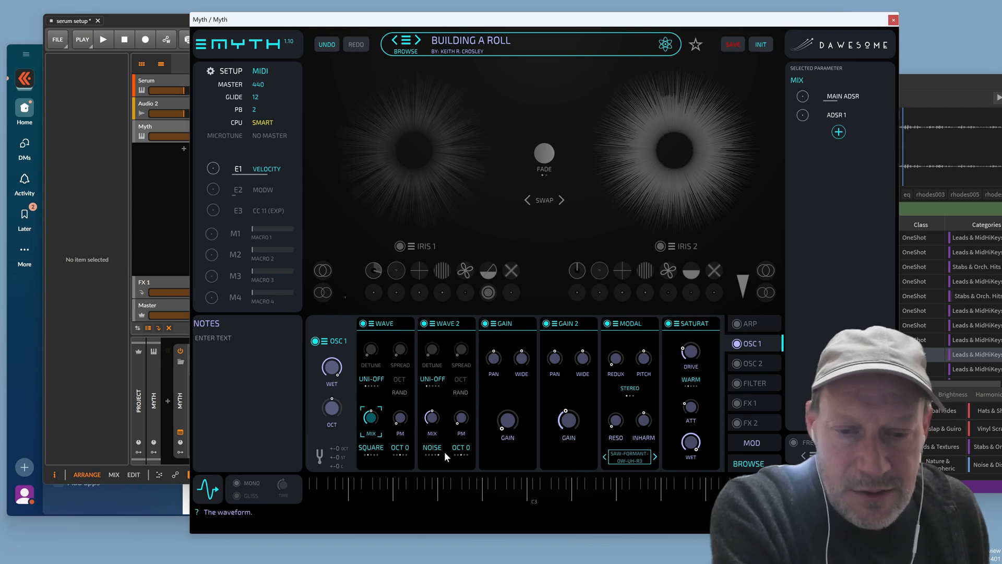
Add an ADSR 2 source with 0 ms attack, 0.30 s decay, zero sustain and 0.23 s release
left_click(839, 133)
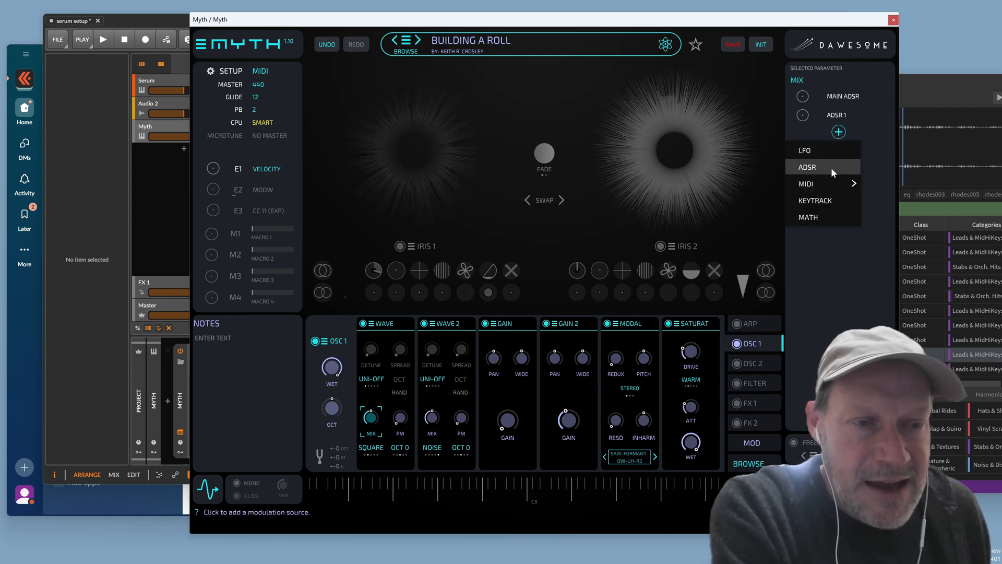
left_click(831, 168)
left_click(846, 133)
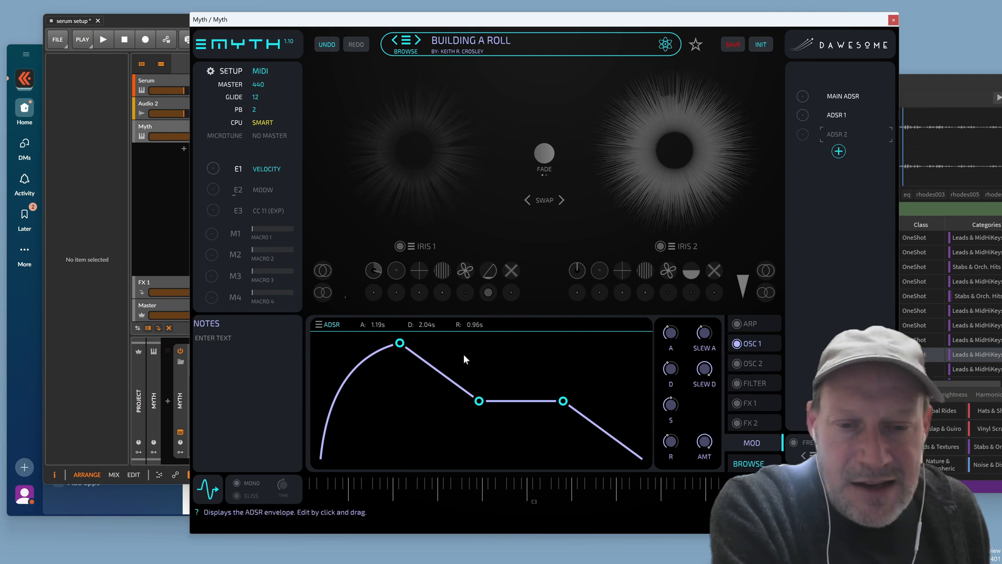
left_click_drag(400, 347, 314, 338)
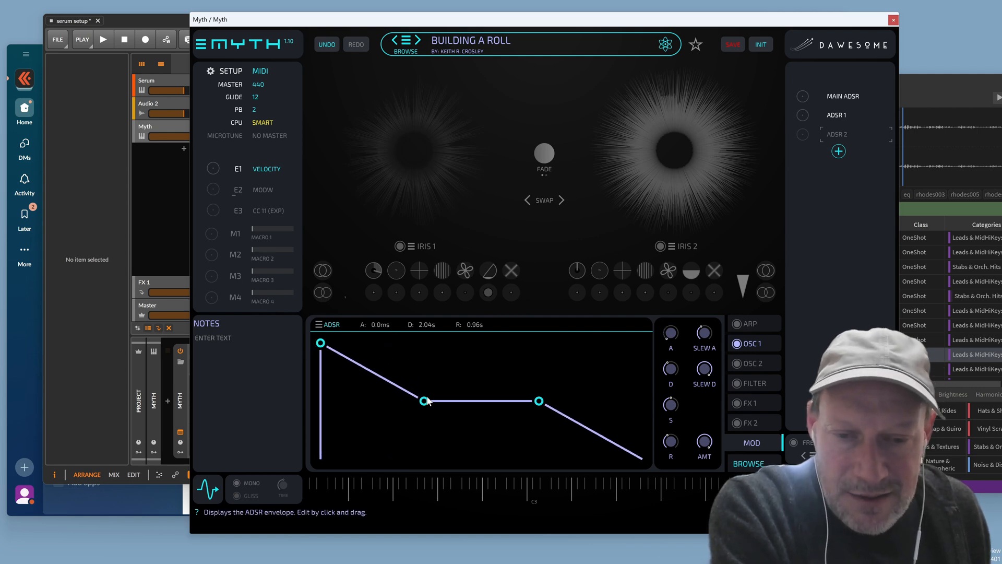
left_click_drag(424, 401, 364, 459)
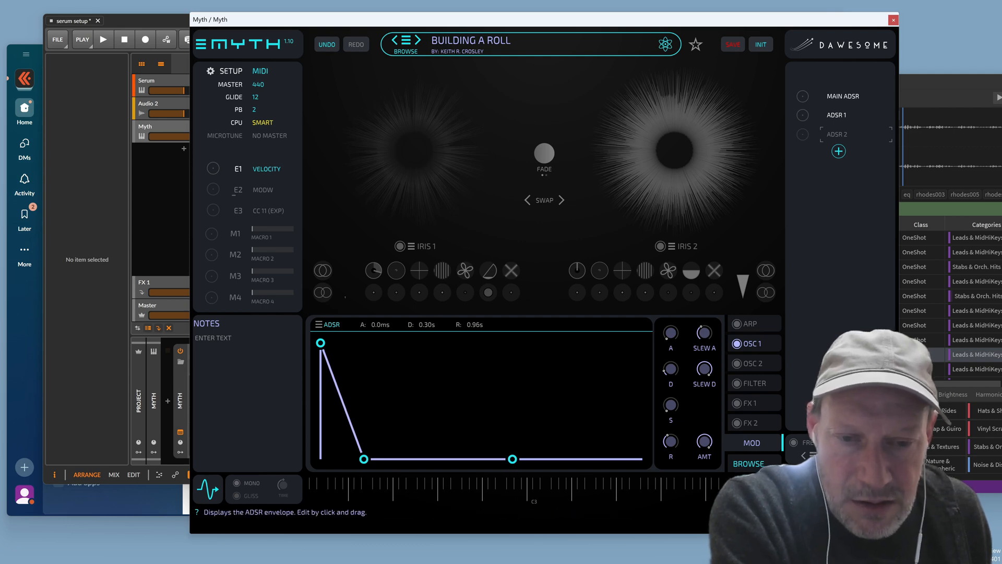
left_click_drag(512, 459, 549, 460)
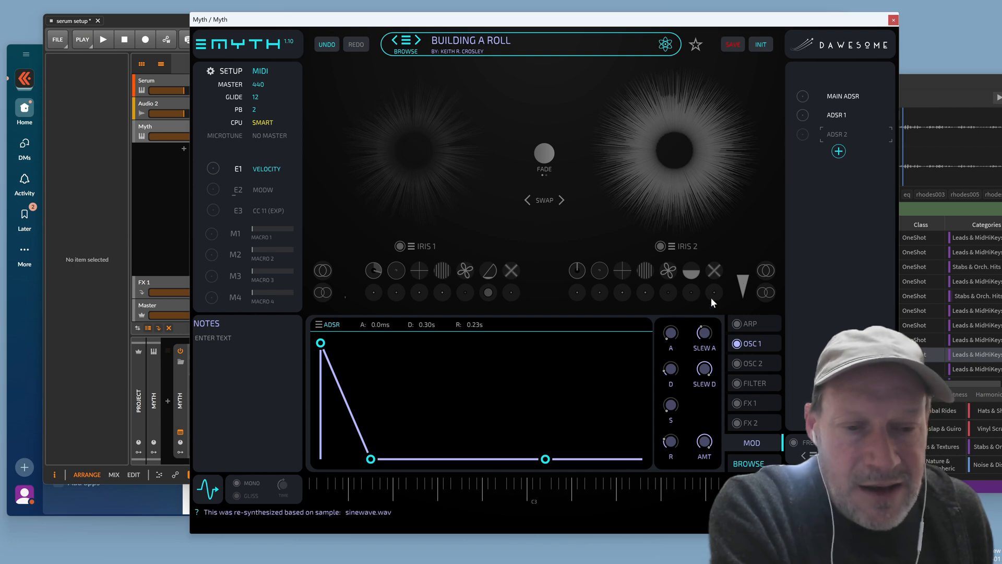
left_click(743, 342)
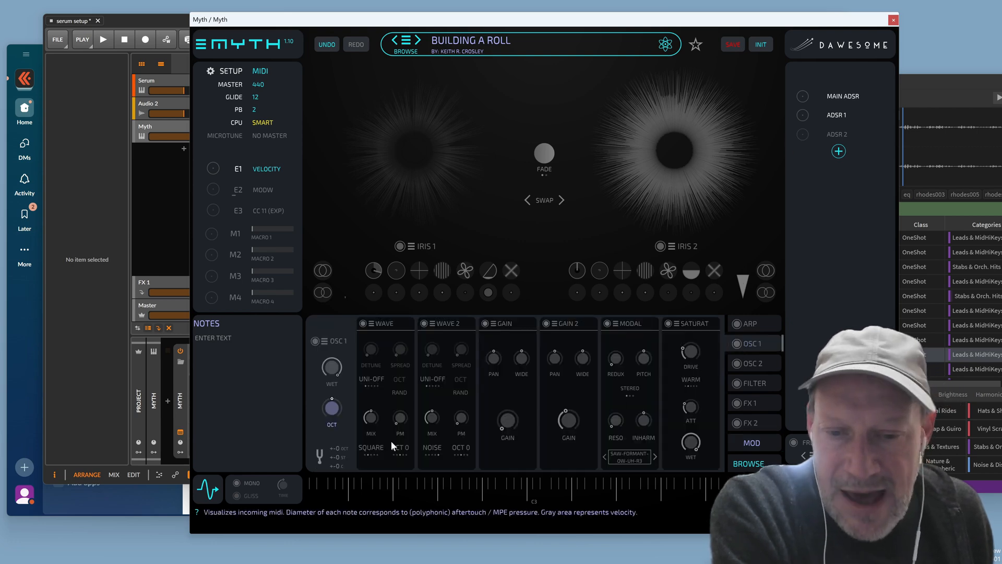
Turn WAVE 2's mix to minimum and assign ADSR 2 to modulate it upward
left_click(736, 345)
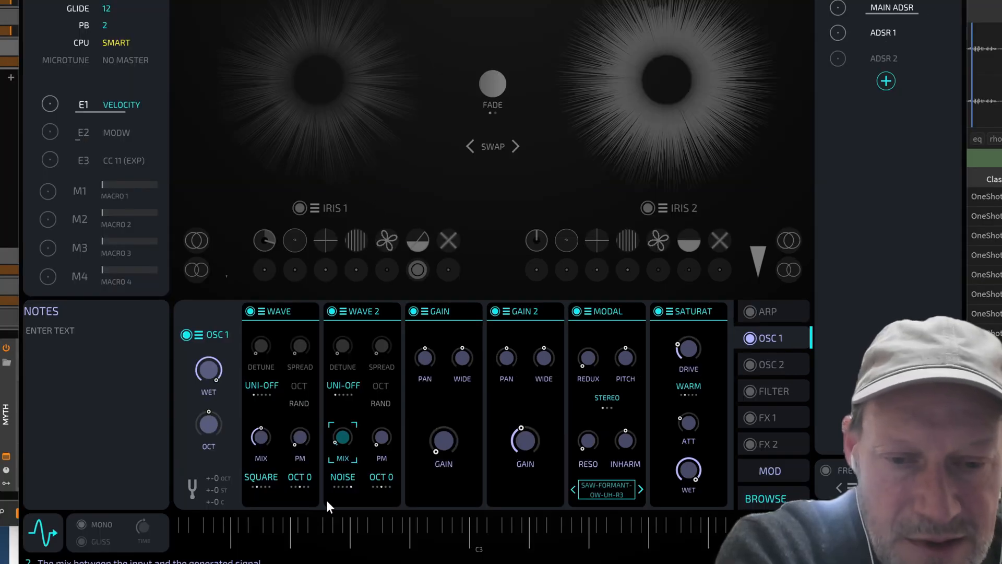
left_click_drag(346, 438, 347, 457)
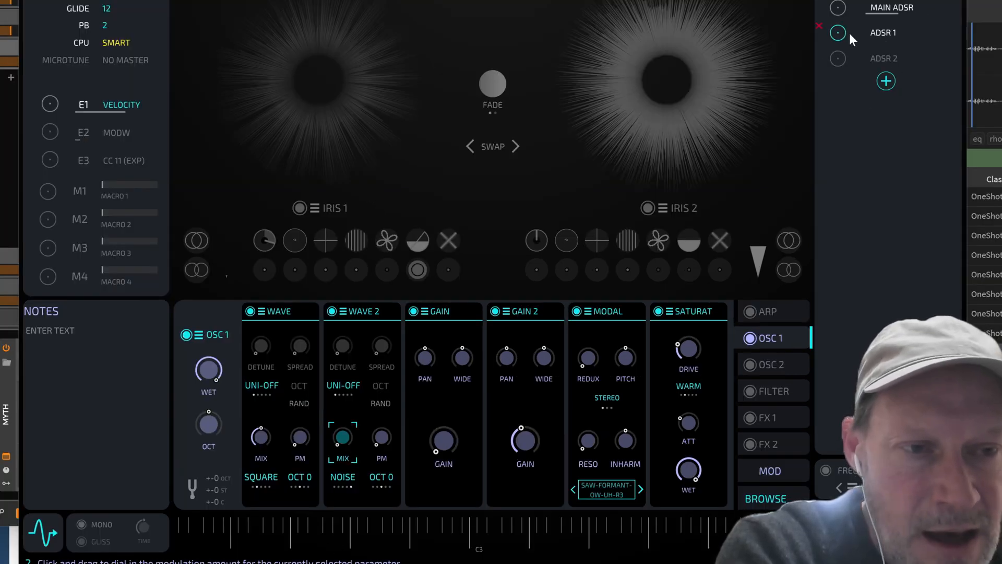
left_click_drag(839, 59, 843, 40)
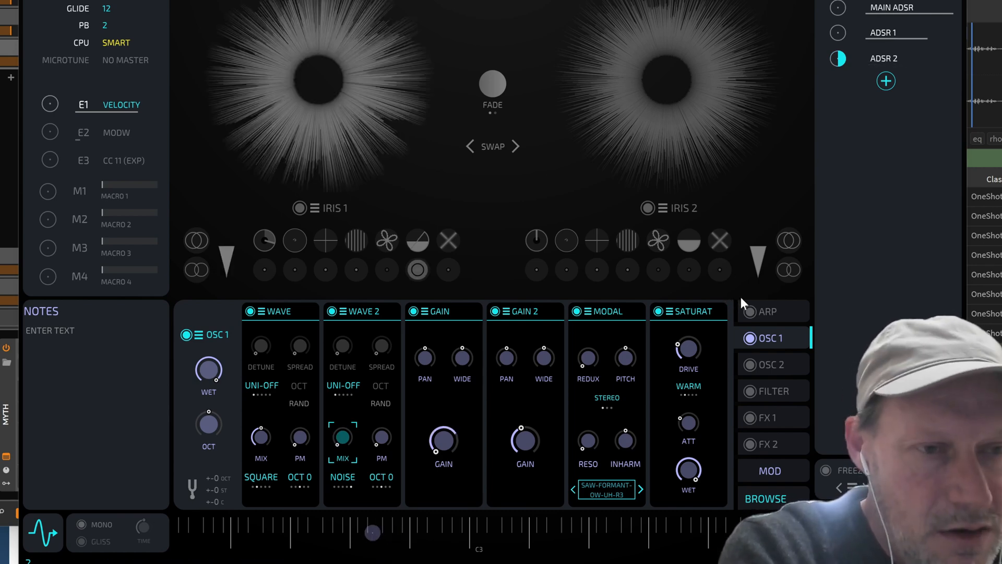
Lengthen ADSR 2's attack to 0.16 s
left_click(894, 57)
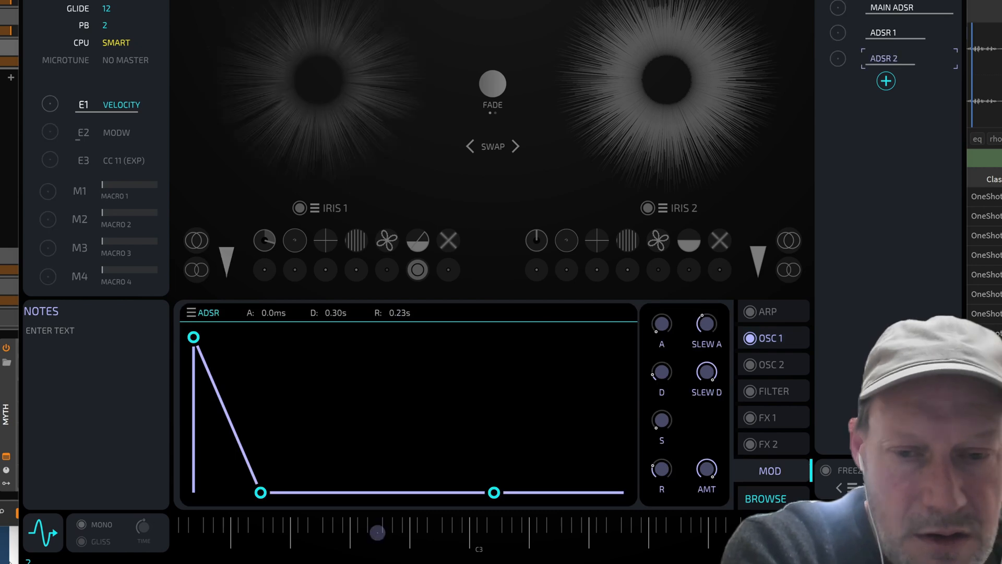
left_click_drag(660, 321, 665, 302)
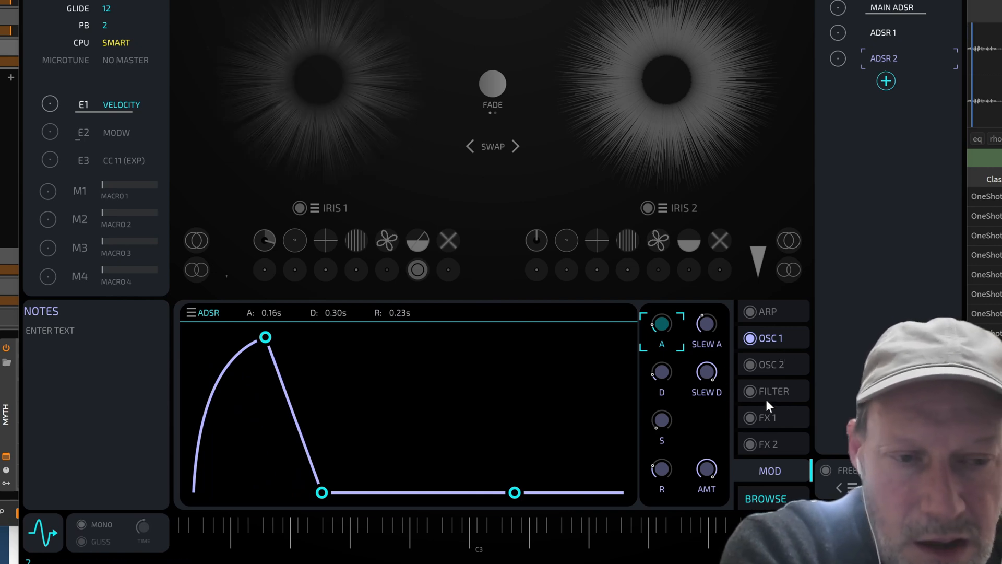
left_click(762, 340)
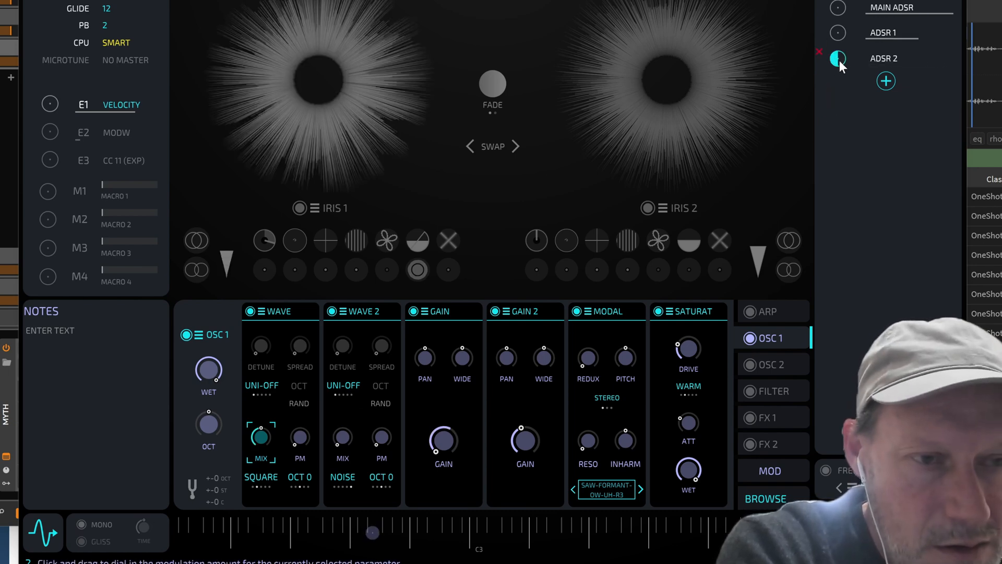
Adjust ADSR 2's mix amount, curve its attack and decay slopes, and set attack to 97 ms
left_click_drag(839, 58, 837, 45)
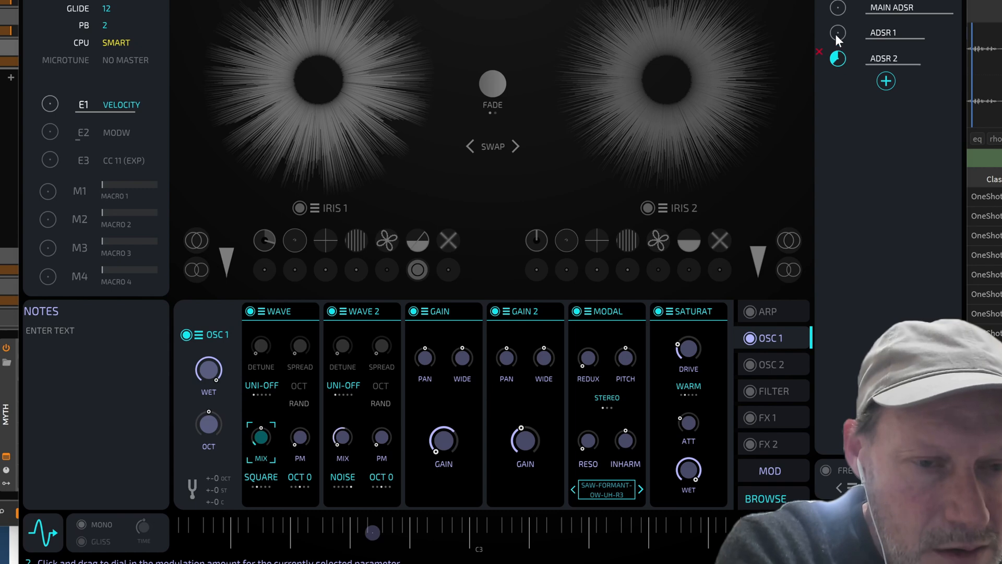
left_click(869, 55)
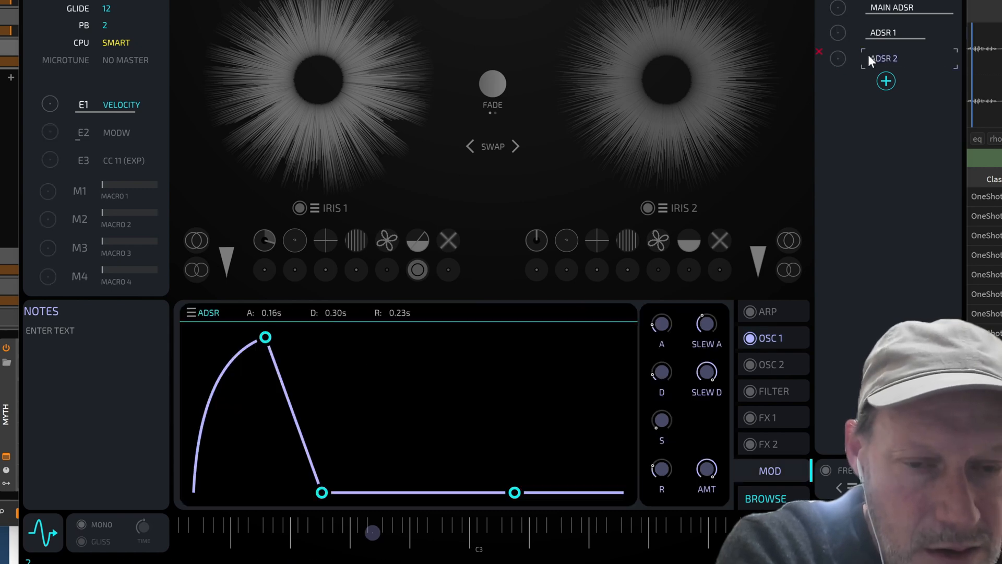
left_click_drag(714, 369, 687, 434)
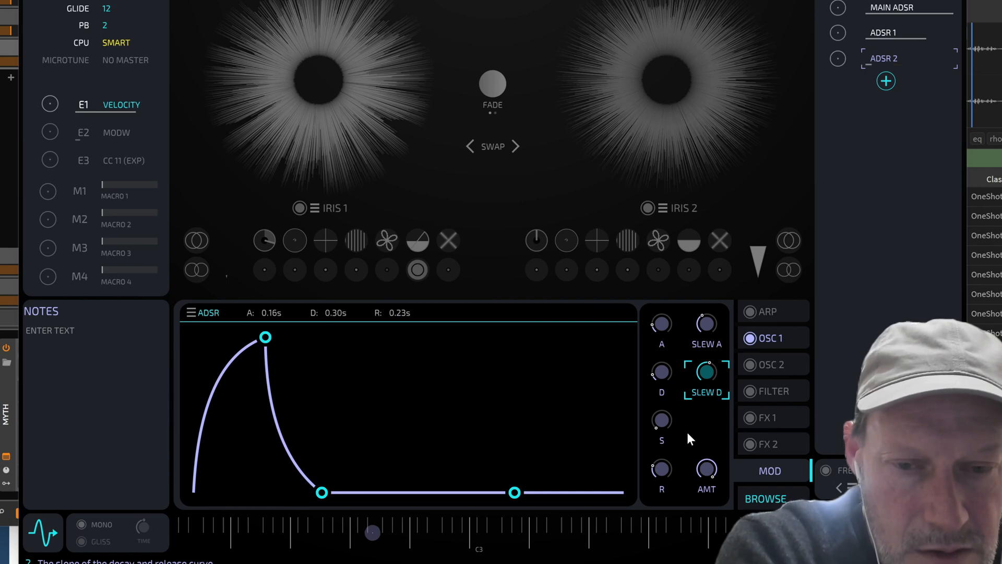
left_click_drag(660, 330, 653, 344)
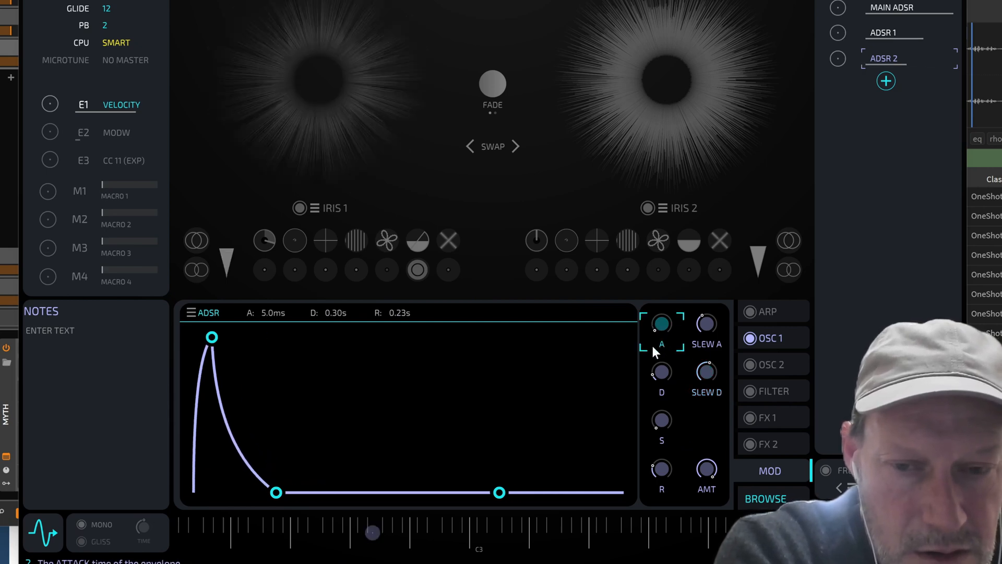
left_click_drag(712, 324, 726, 295)
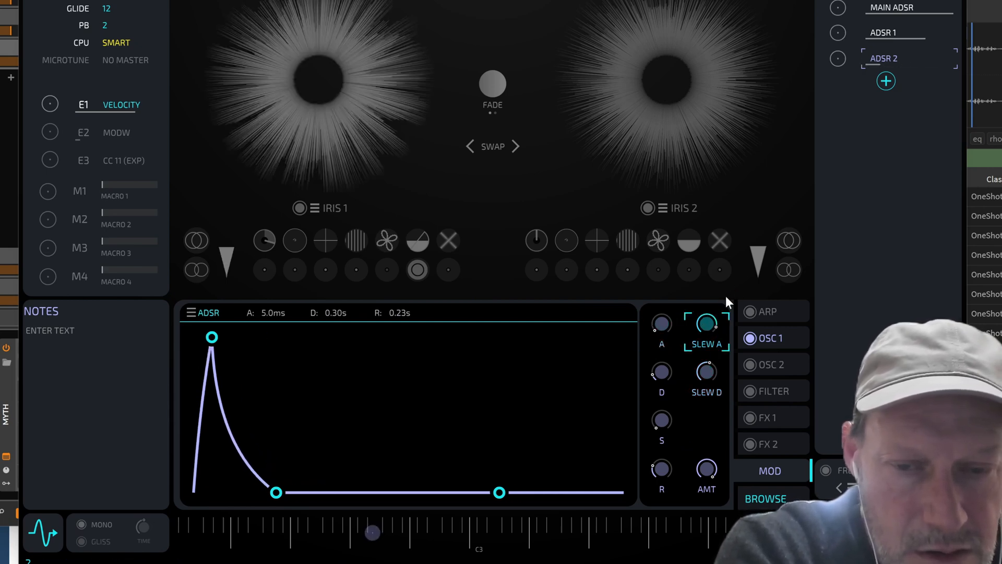
left_click_drag(662, 328, 668, 317)
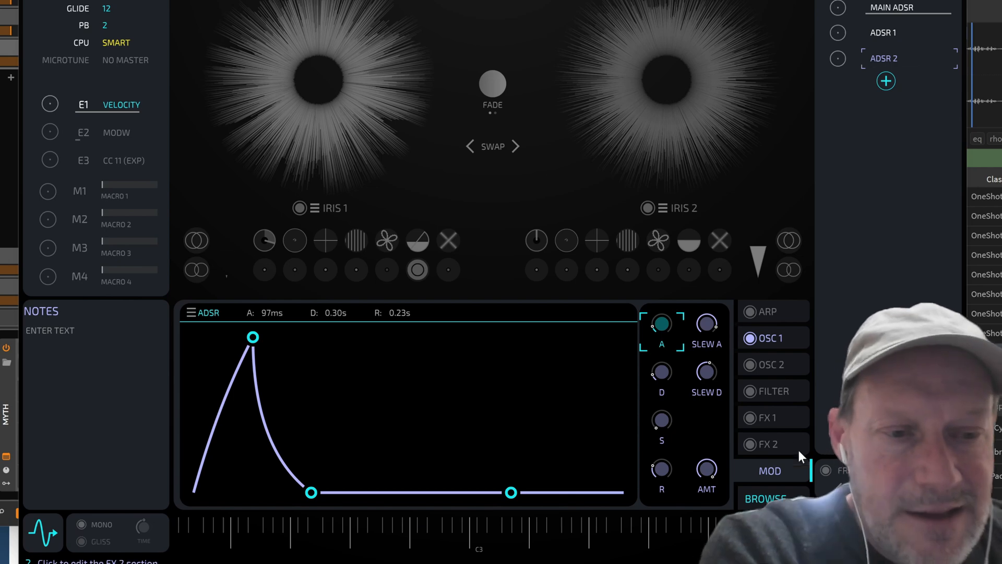
left_click(787, 337)
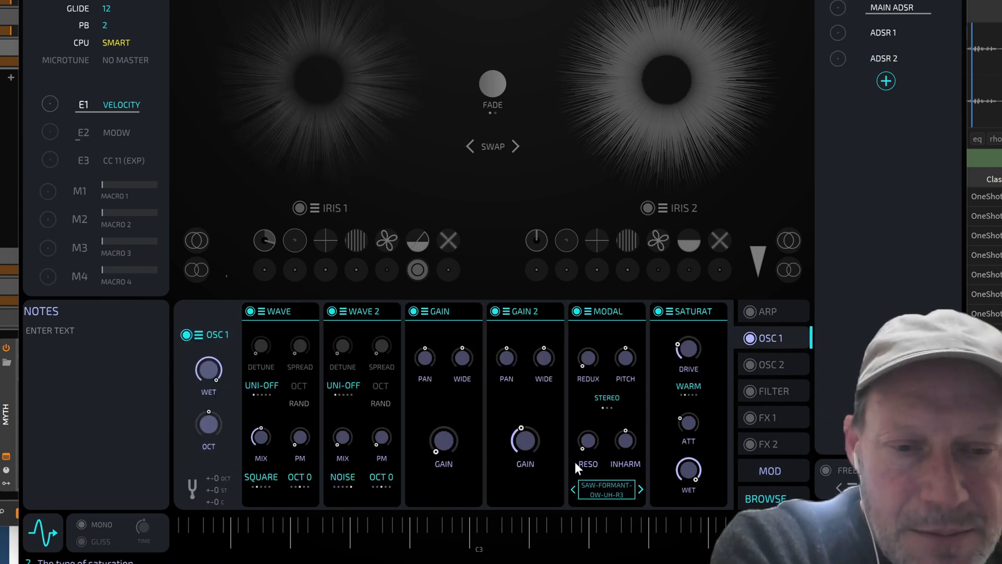
Select the Gain 2 level parameter
left_click(525, 443)
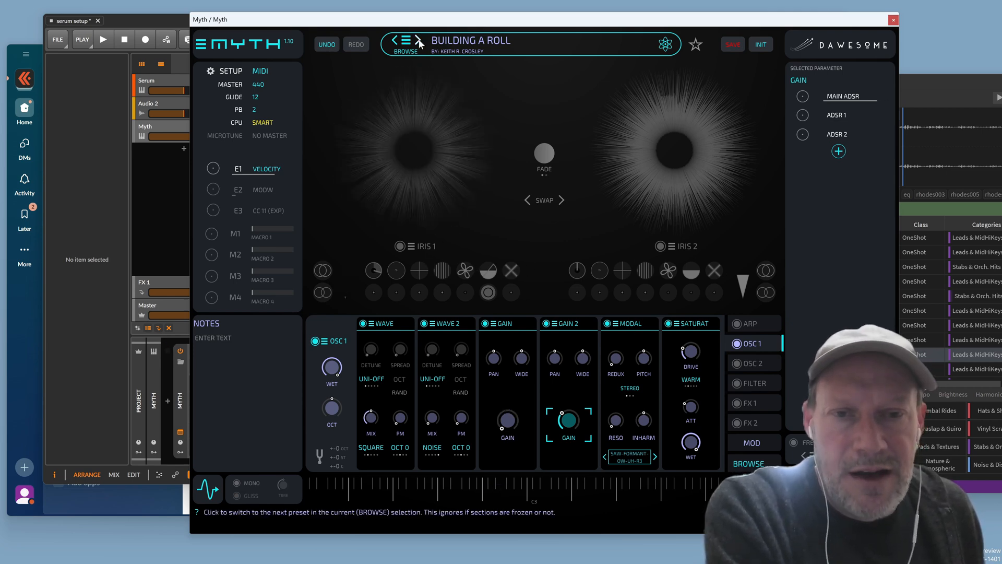
Save the patch as version BUILDING A ROLL 2 and load PHYSICAL MODEL EXPLORER NSE EXCITE 1
left_click(733, 45)
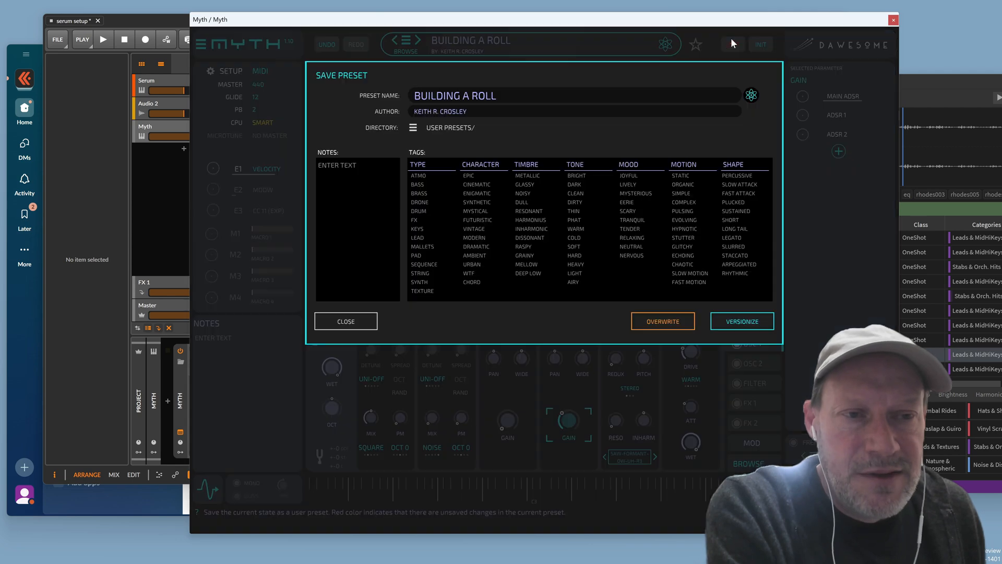
left_click(738, 321)
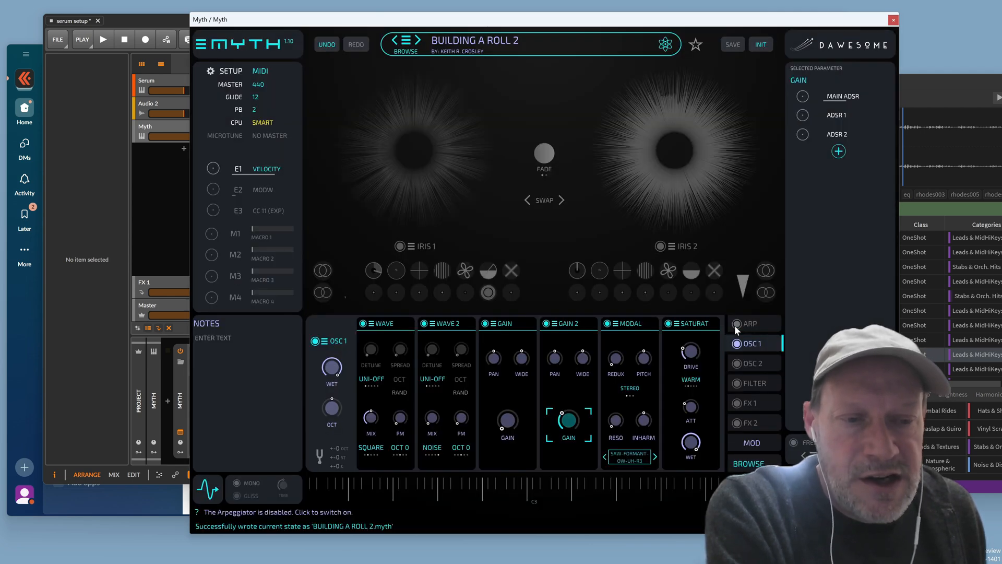
left_click(407, 46)
scroll(486, 321, "down", 10)
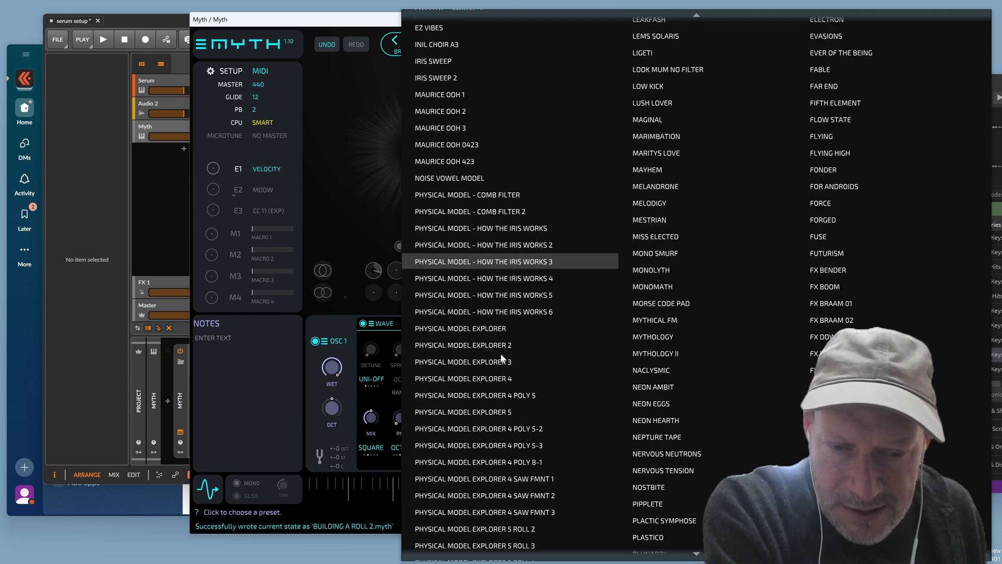
scroll(512, 386, "down", 4)
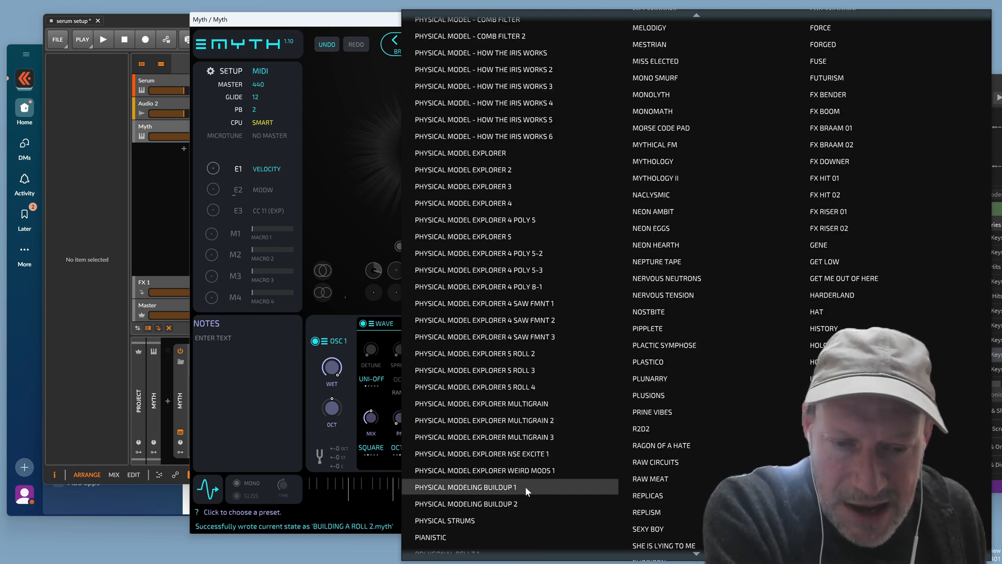
left_click(537, 455)
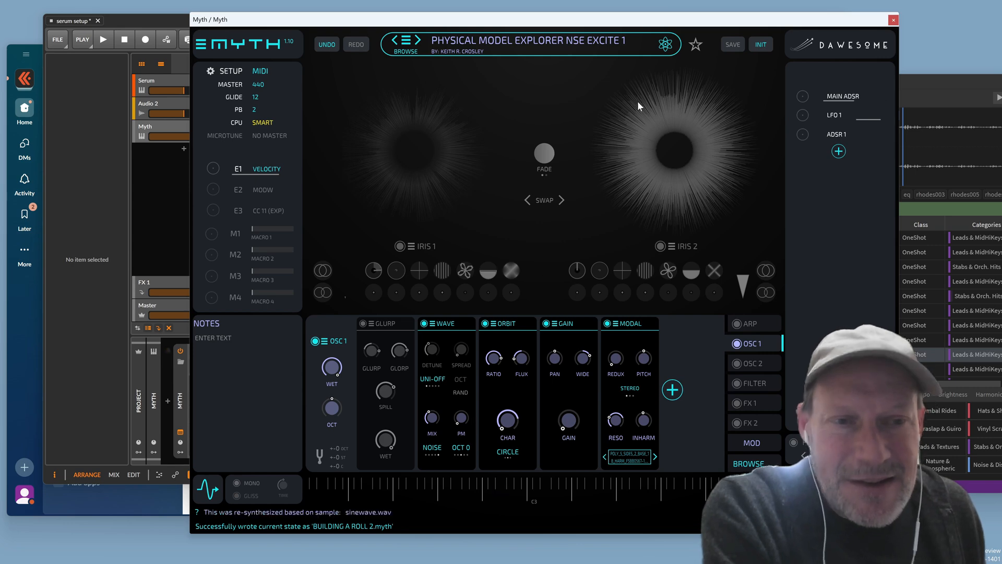
Browse further down the preset list for more physical-model demo presets
left_click(406, 41)
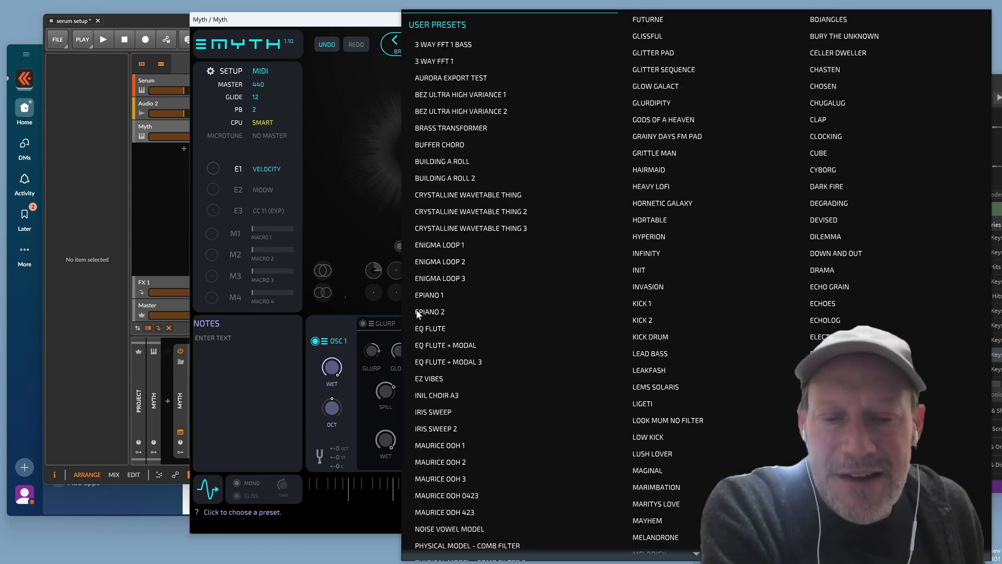
scroll(524, 231, "down", 5)
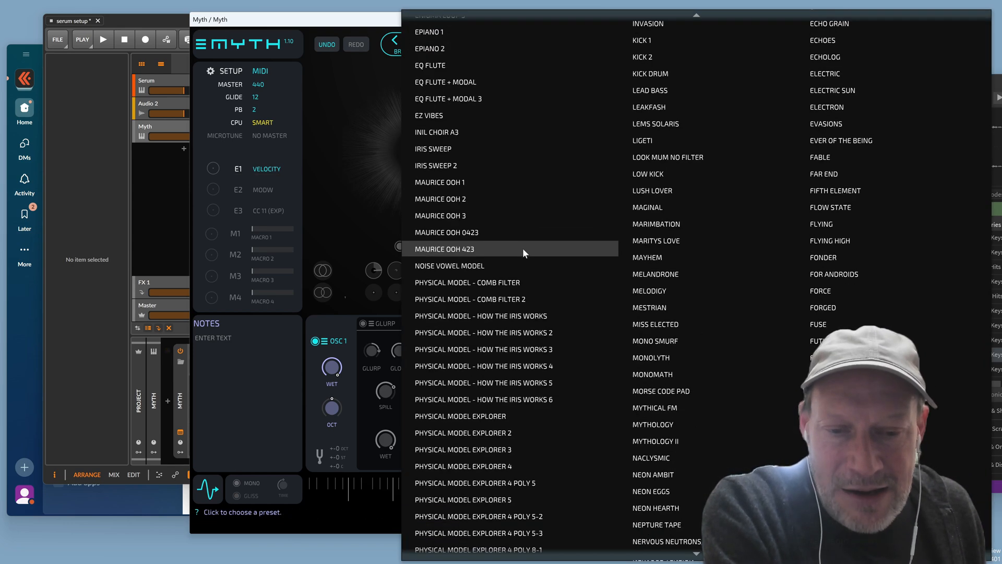
scroll(522, 249, "down", 4)
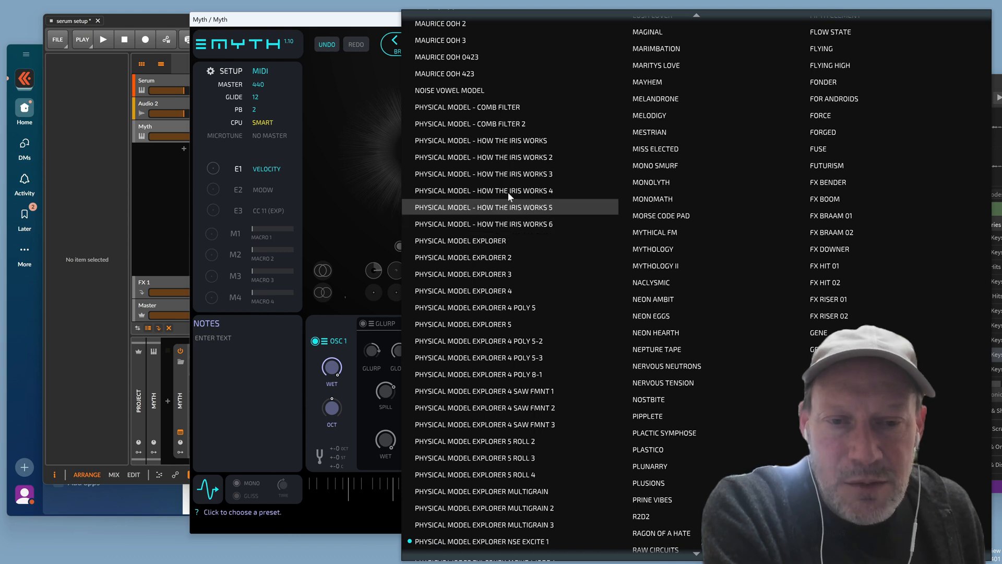
Load the PHYSICAL MODEL - HOW THE IRIS WORKS 4 preset and toggle Iris 1's half-circle shaping option
left_click(542, 190)
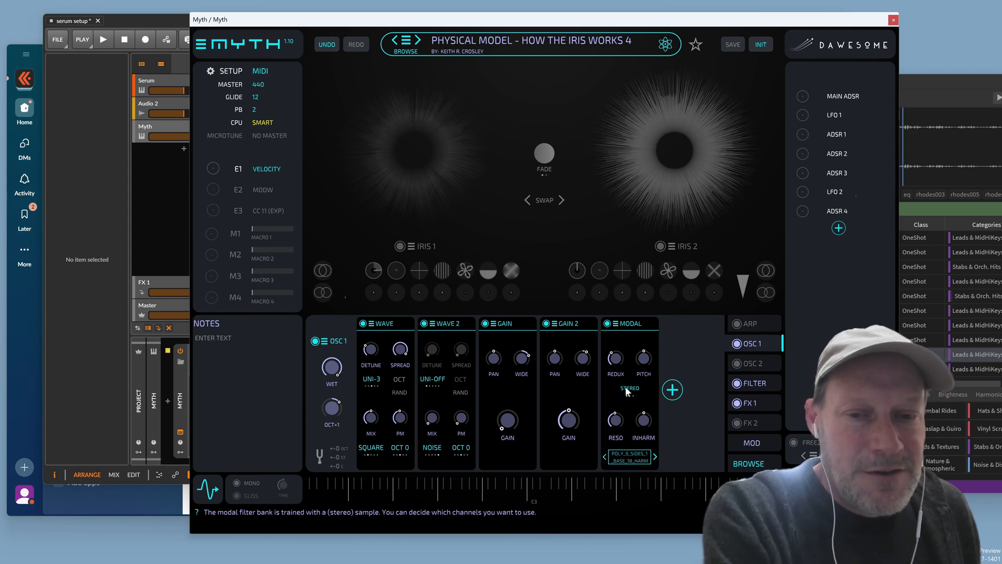
left_click(481, 274)
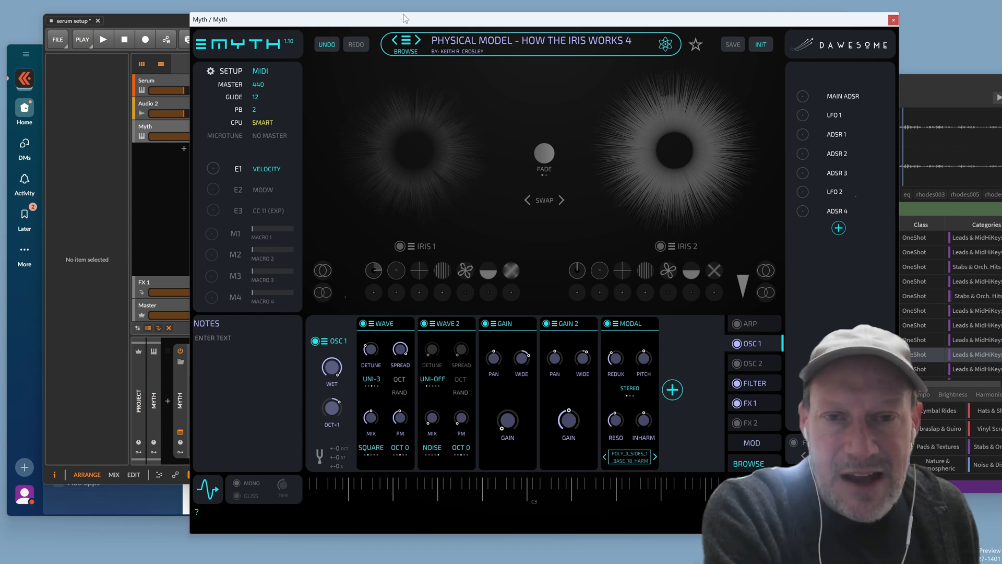
Step forward to the PHYSICAL MODEL - HOW THE IRIS WORKS 5 preset
left_click(417, 40)
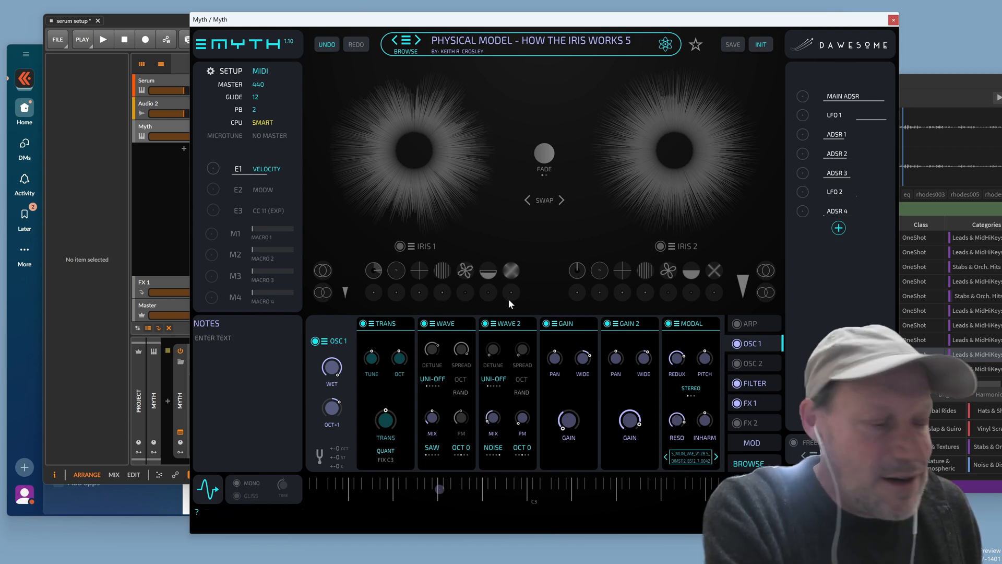
Load square-formant-oo-i-r3-pitch.wav from Modwave > KRC Formant Wavetables wav > Formant Squares Pitch Wavetables into Modal
left_click(697, 458)
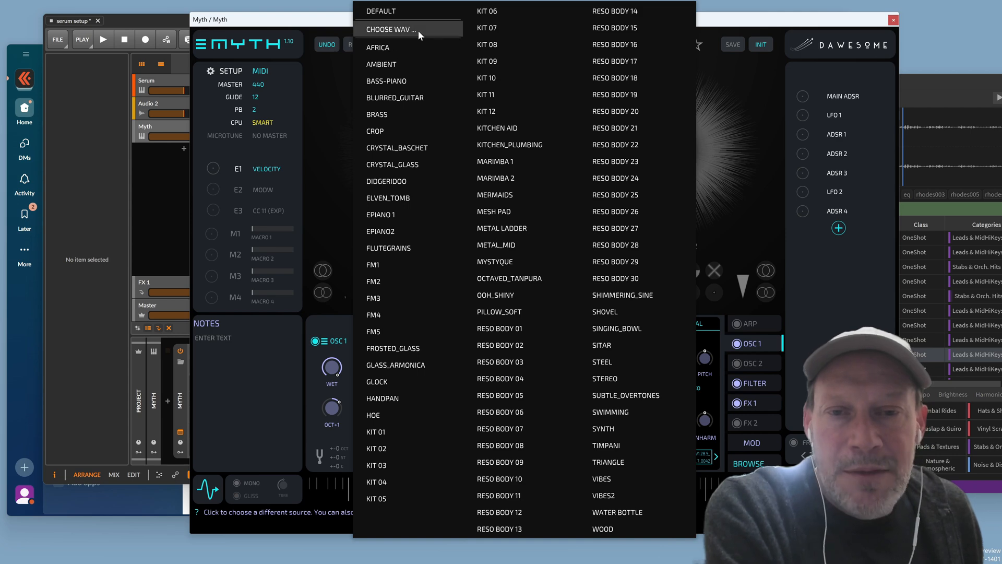
left_click(392, 29)
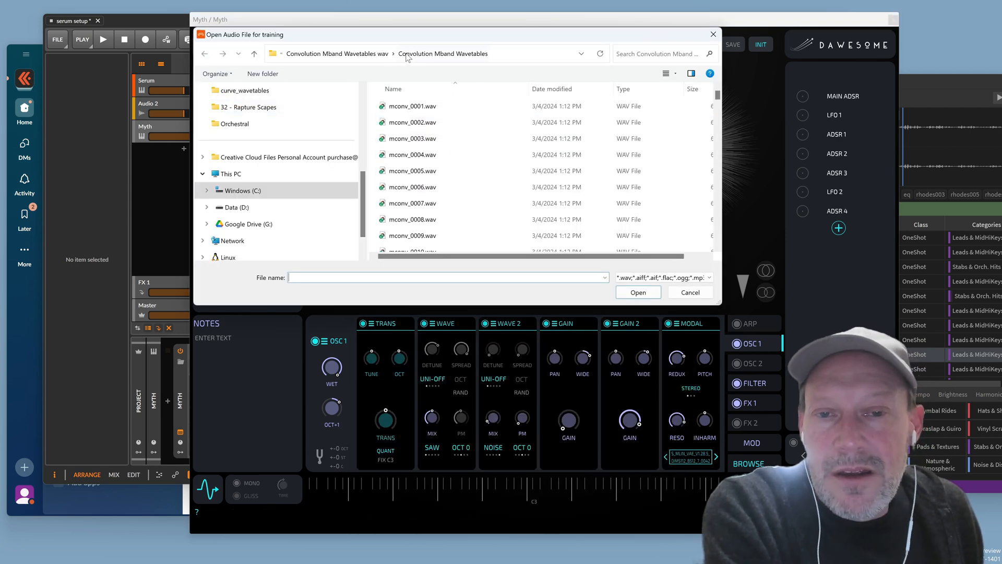
left_click(255, 54)
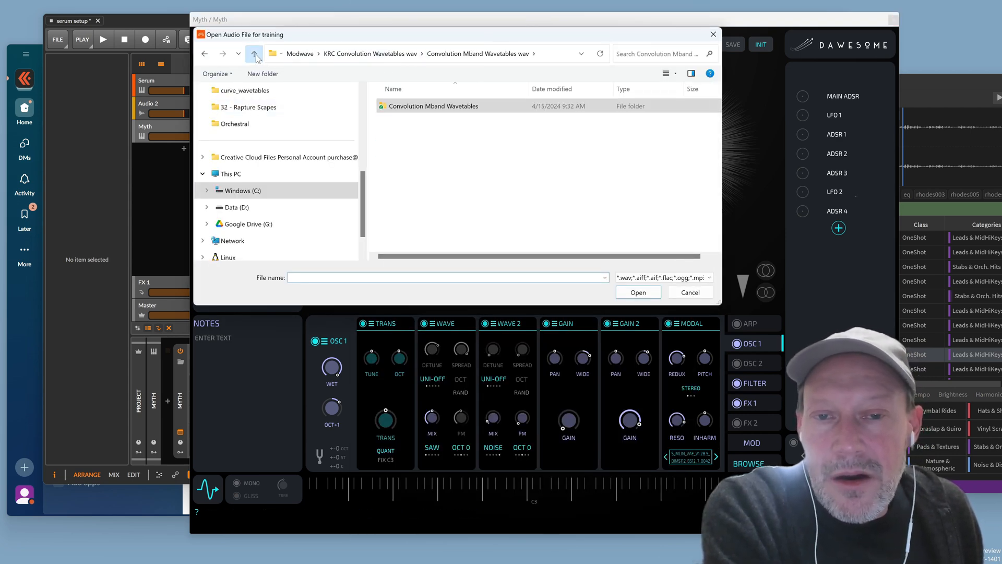
left_click(255, 54)
left_click(254, 54)
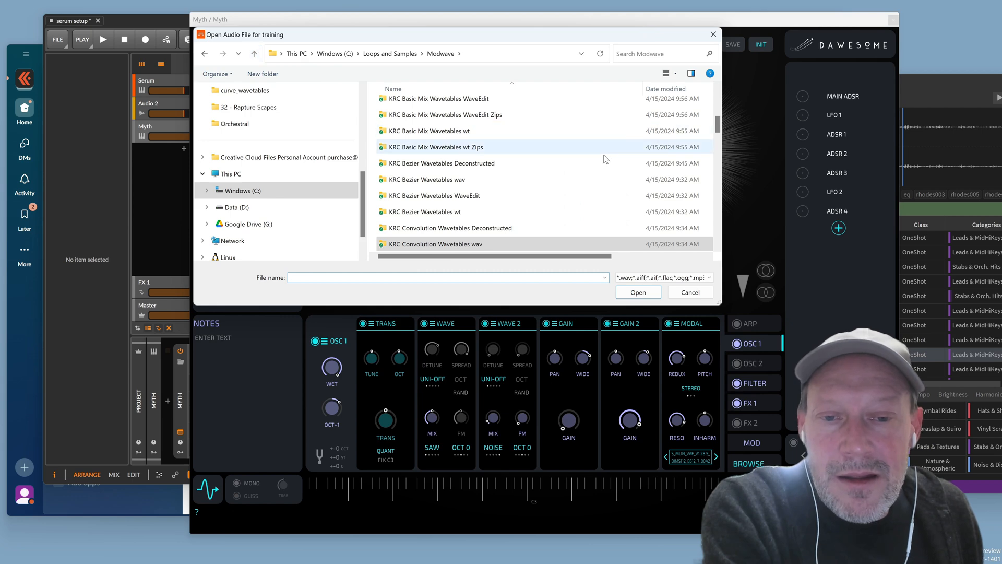
scroll(606, 157, "down", 5)
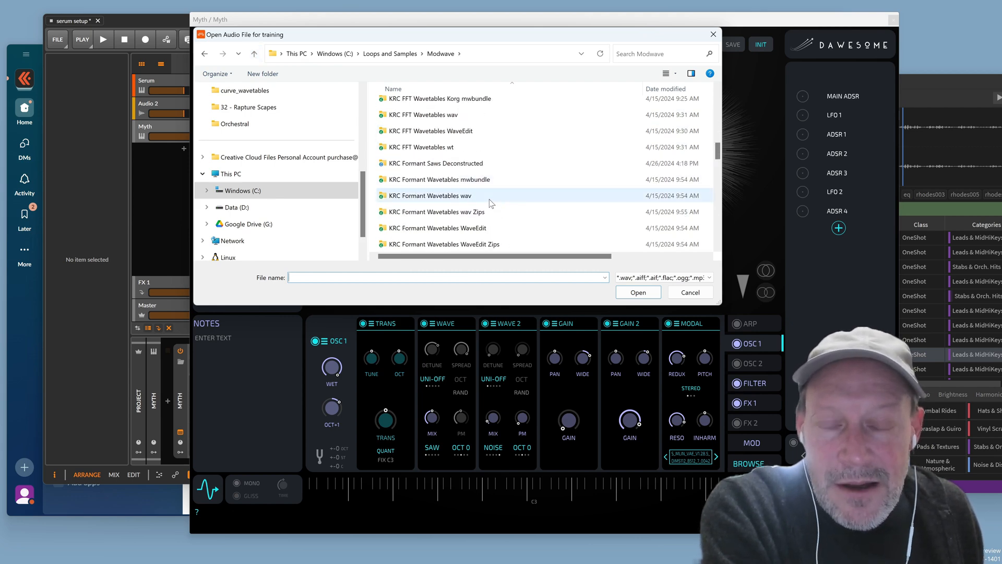
left_click(490, 199)
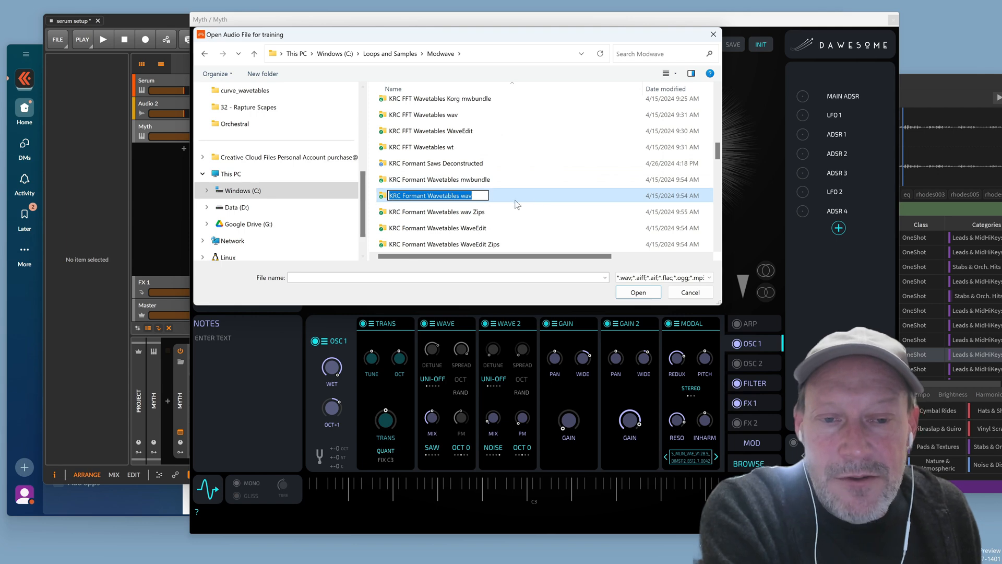
double_click(501, 196)
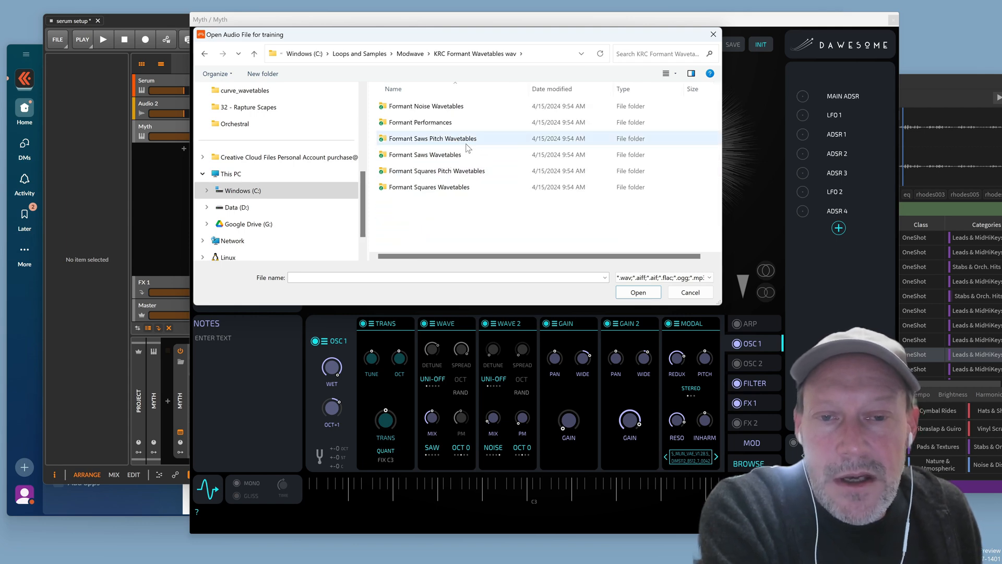
double_click(453, 172)
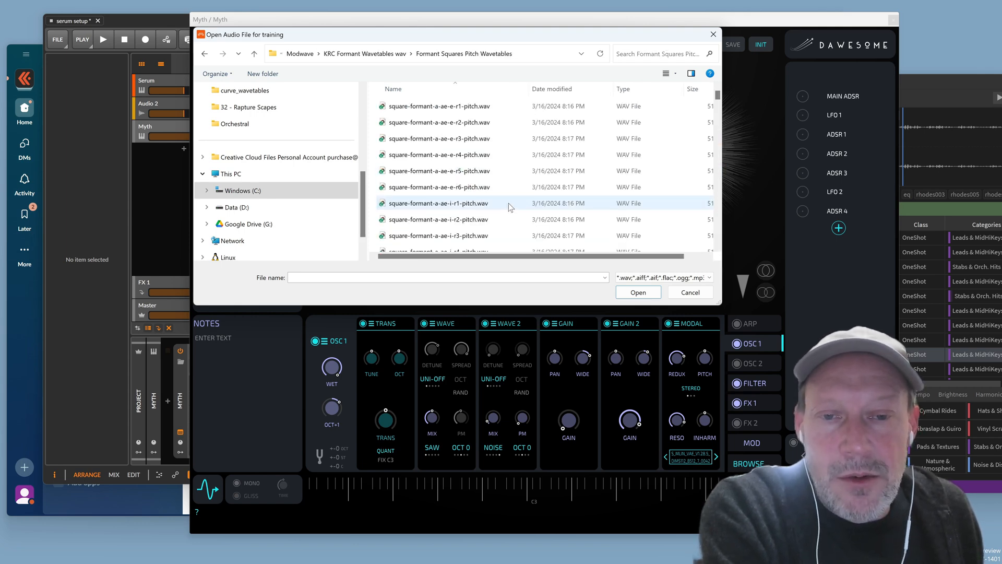
left_click_drag(718, 98, 719, 150)
left_click(496, 193)
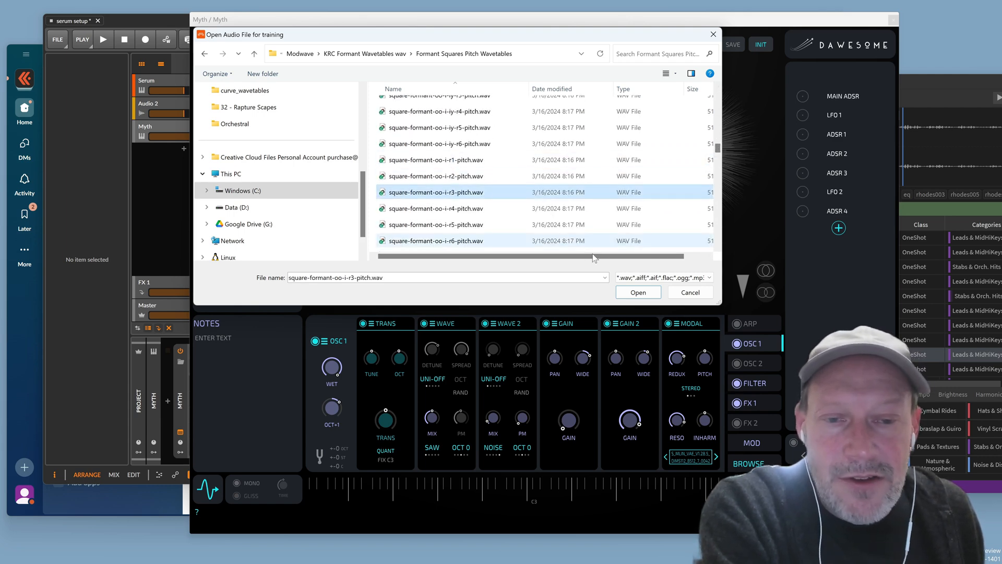
left_click(645, 293)
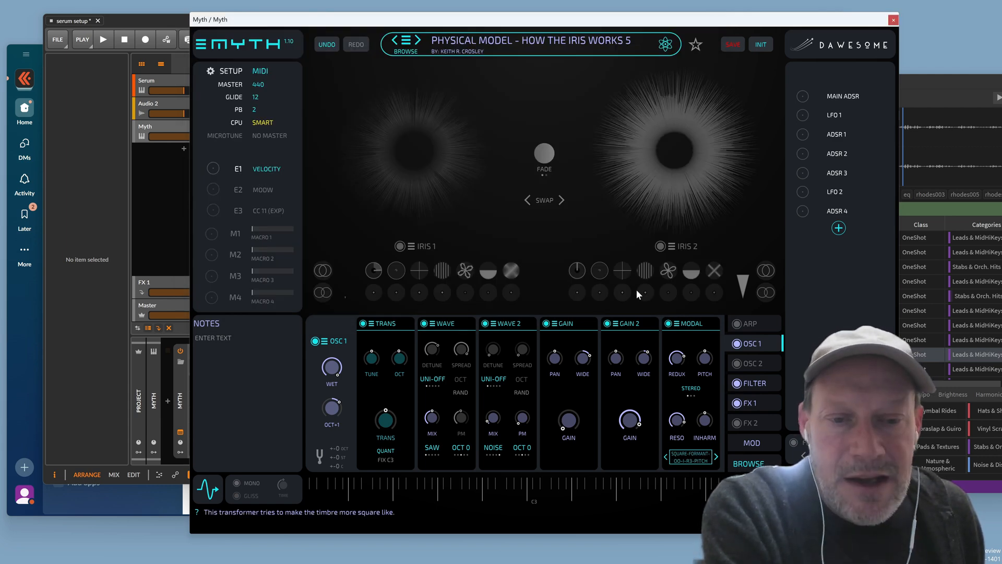